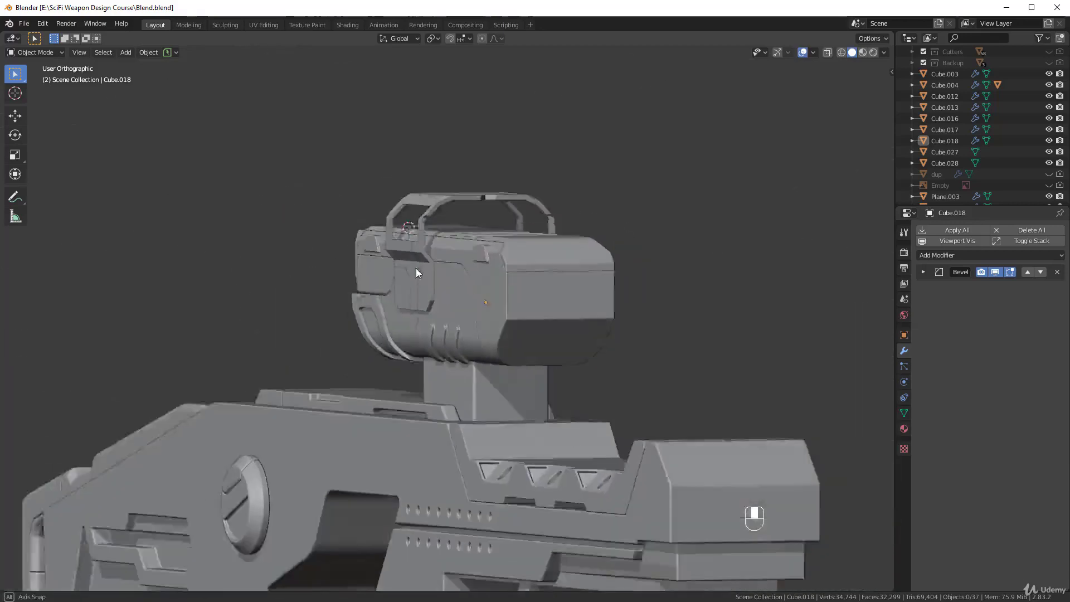
# Step: Add a 64-vertex cylinder mesh at the 3D cursor on top of the scope
pyautogui.press('KP_3')
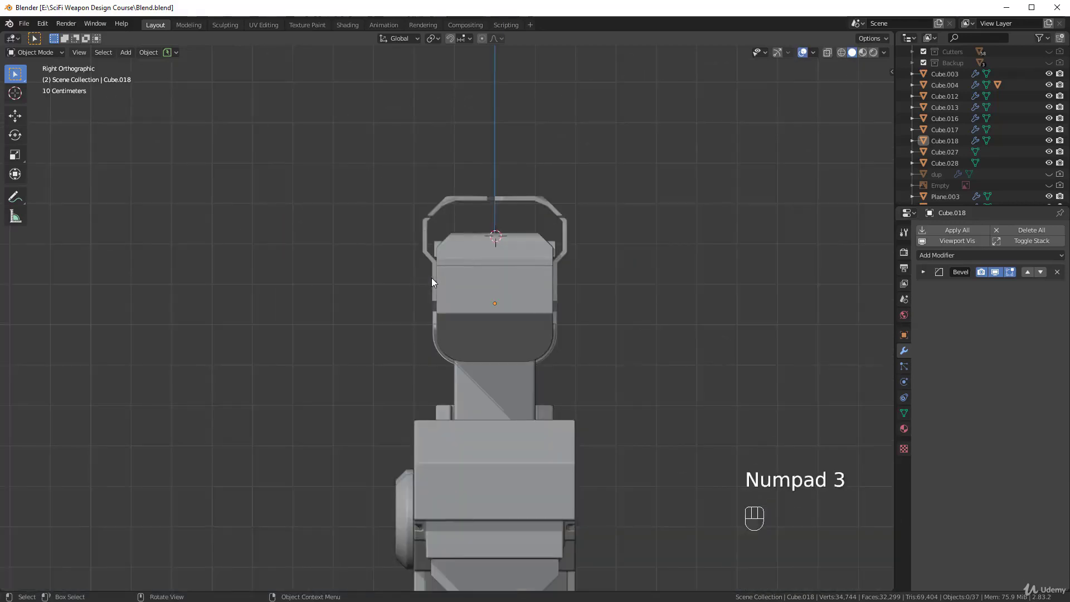
pyautogui.scroll(2, 602, 259)
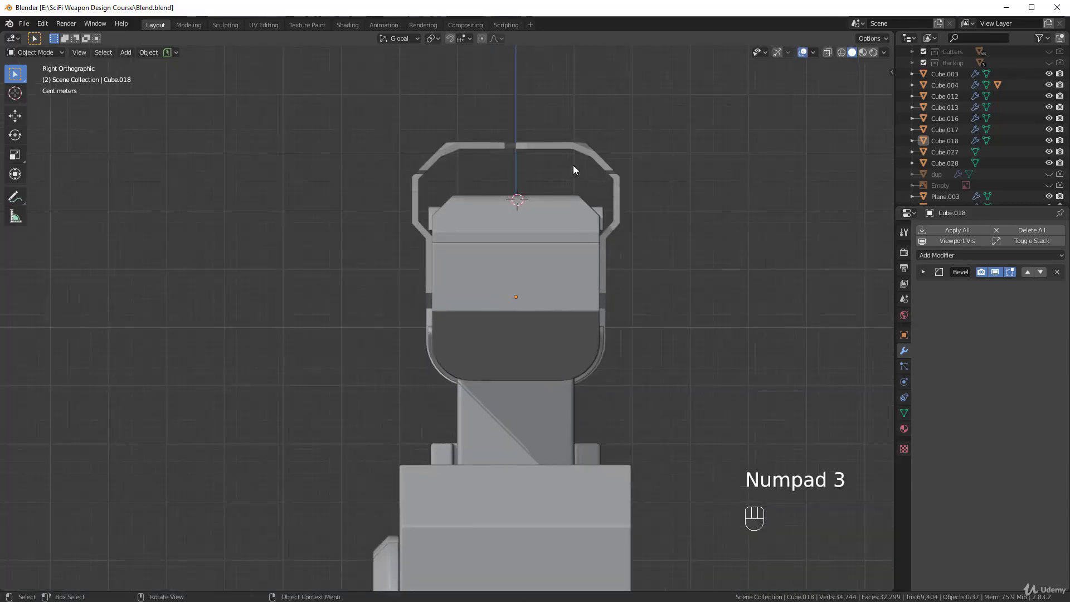
pyautogui.keyDown('shift'); pyautogui.moveTo(574, 168); pyautogui.dragTo(464, 134, button='middle'); pyautogui.keyUp('shift')
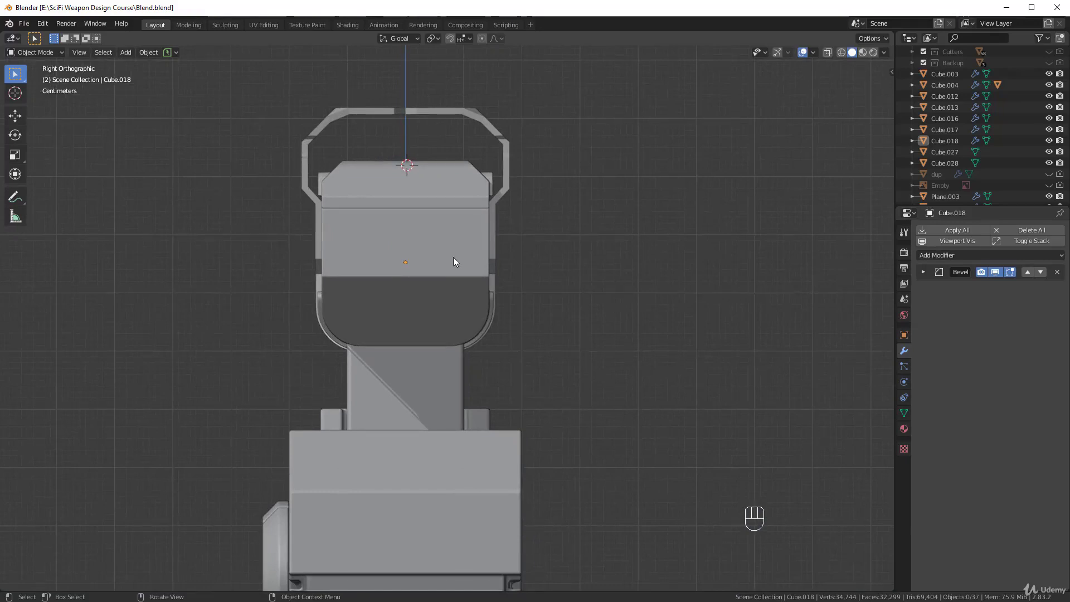
pyautogui.scroll(-2, 464, 231)
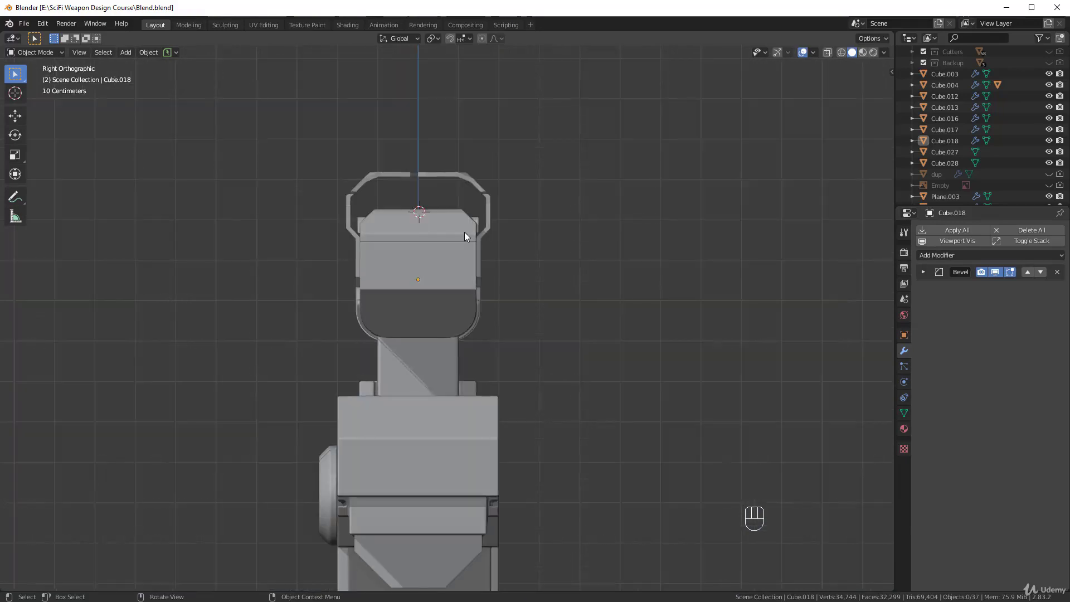
pyautogui.hotkey('shift', 'a')
pyautogui.moveTo(464, 232)
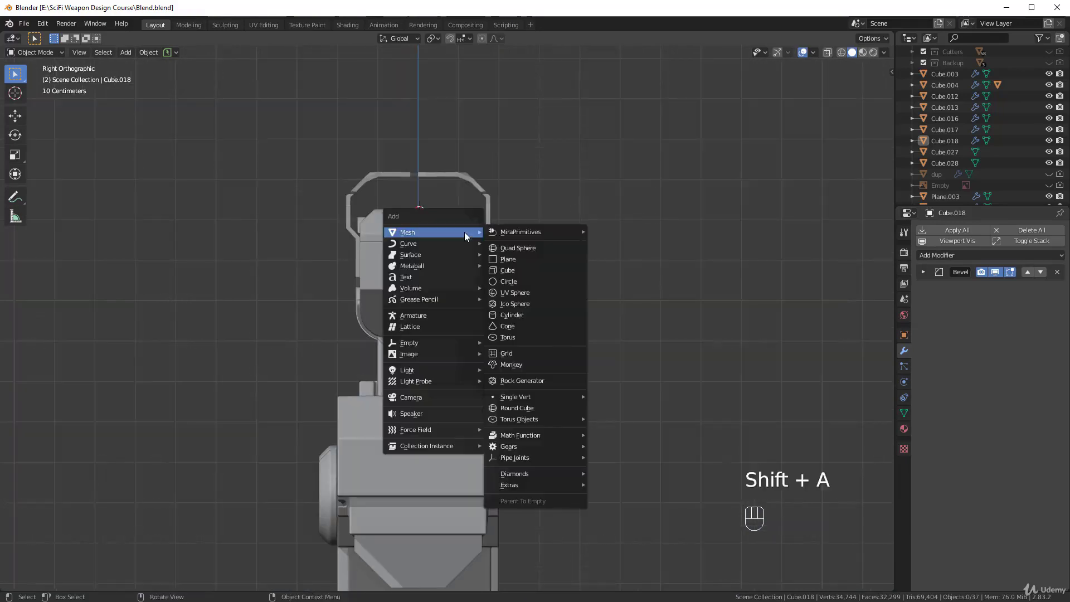
pyautogui.click(520, 316)
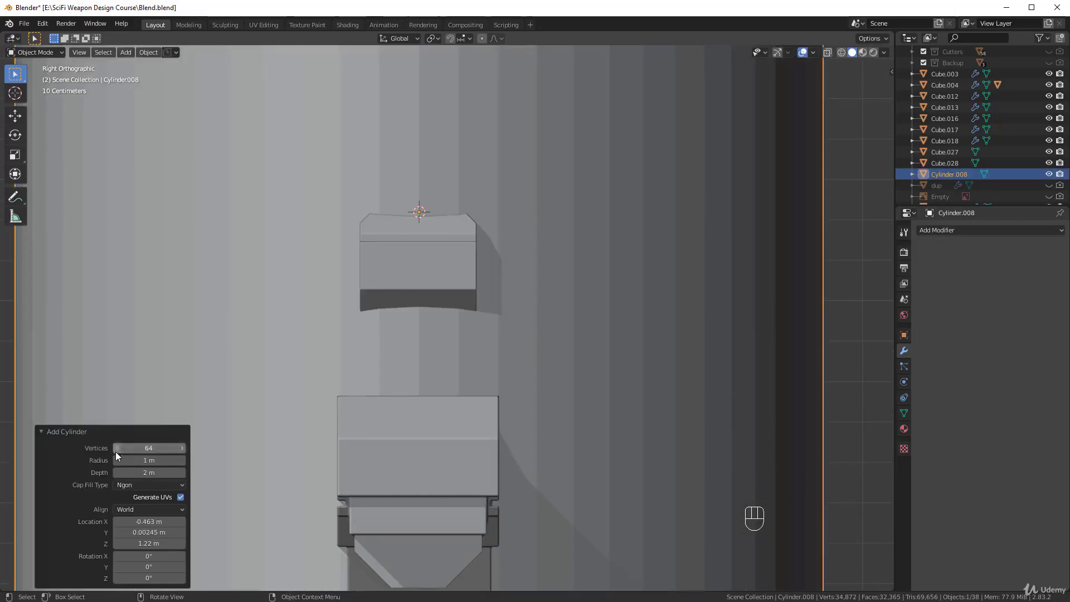
pyautogui.scroll(-4, 492, 370)
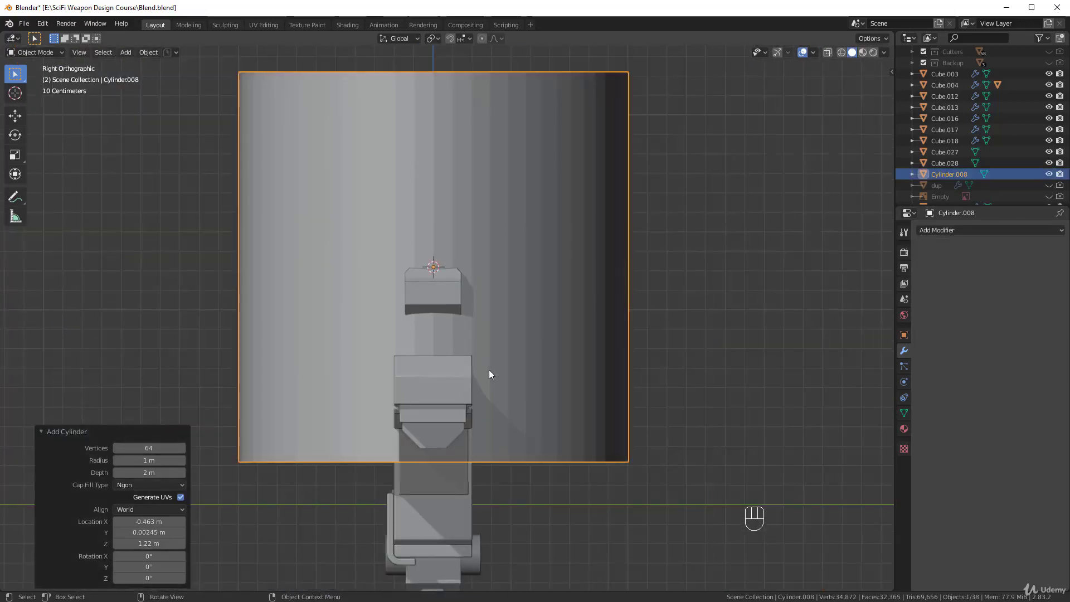
# Step: Rotate the cylinder 90° about the Y axis and scale it down uniformly to about 0.121
pyautogui.write('r')
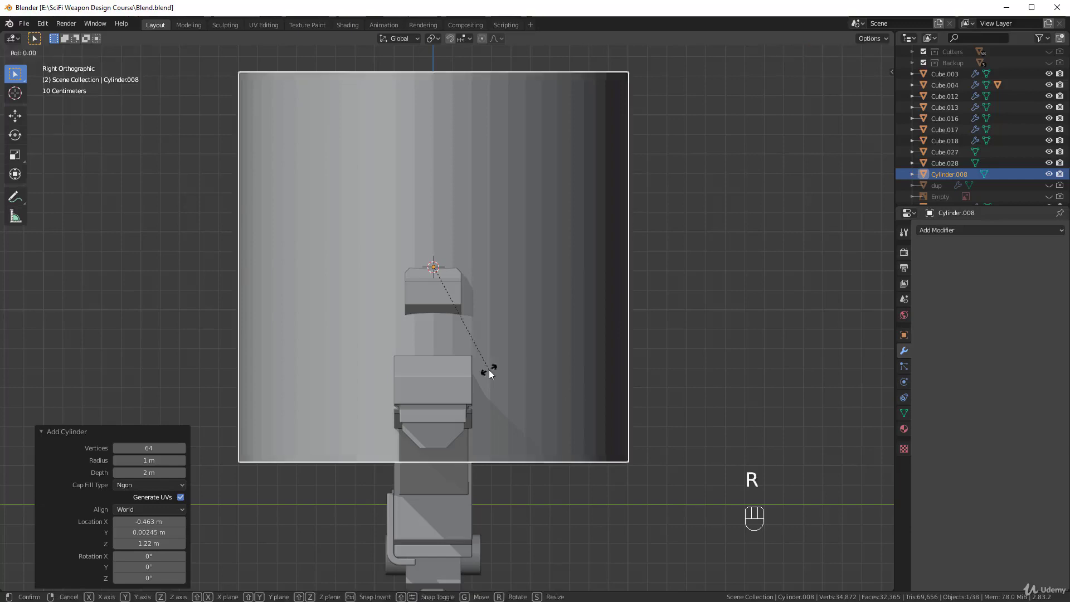
pyautogui.write('y90')
pyautogui.press('Return')
pyautogui.press('g')
pyautogui.rightClick(626, 360)
pyautogui.press('s')
pyautogui.click(462, 289)
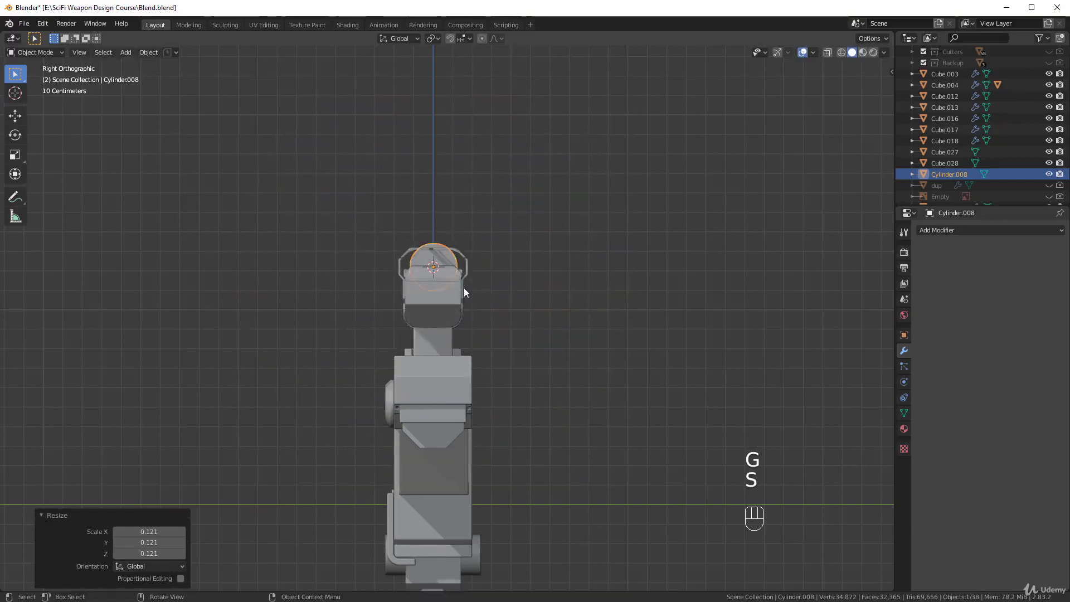
# Step: Lower the cylinder along Z to centre it on the end face of the scope body
pyautogui.scroll(5, 464, 291)
pyautogui.press('g')
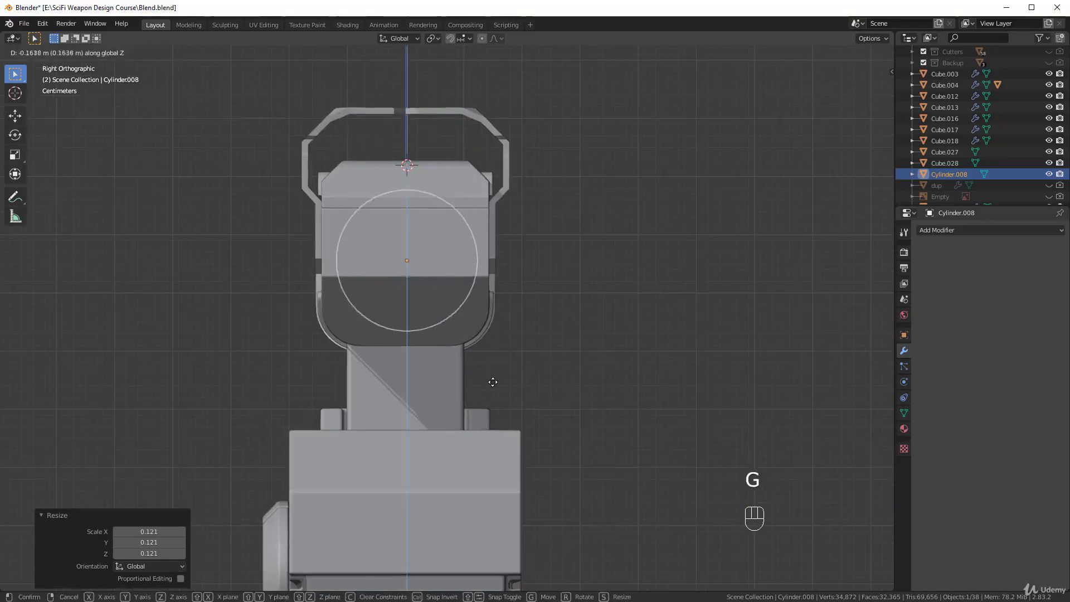
pyautogui.click(573, 374)
pyautogui.press('g')
pyautogui.click(570, 380)
# Step: Move the cylinder about 1.07 m along X so it protrudes from the scope's front face
pyautogui.moveTo(570, 380); pyautogui.dragTo(456, 314, button='middle')
pyautogui.press('g')
pyautogui.middleClick(120, 372)
pyautogui.click(120, 373)
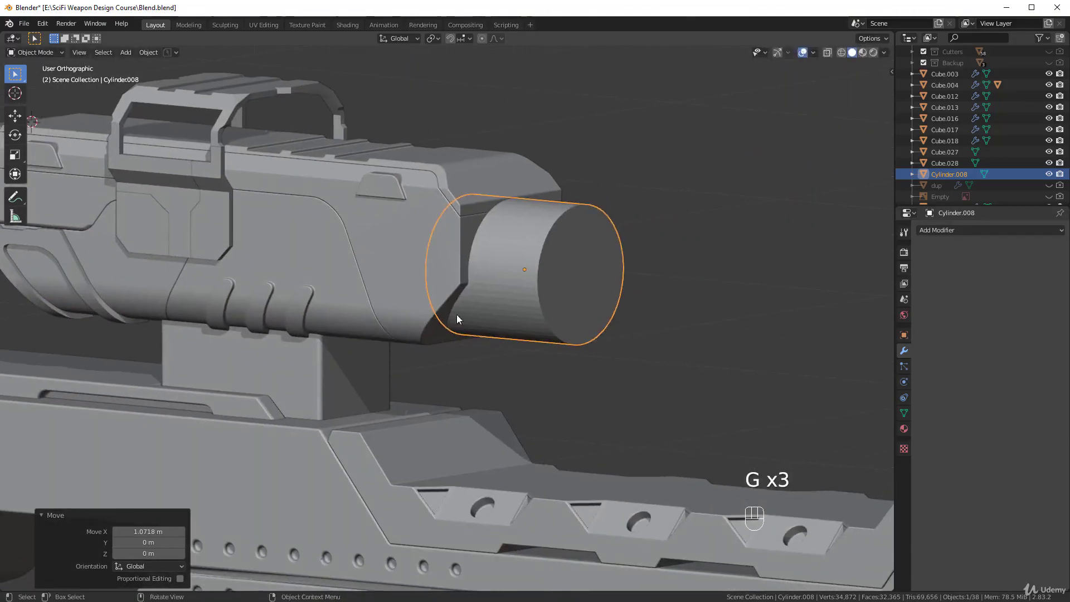
# Step: Lower the cylinder about 0.01 m along Z, keeping its size
pyautogui.press('s')
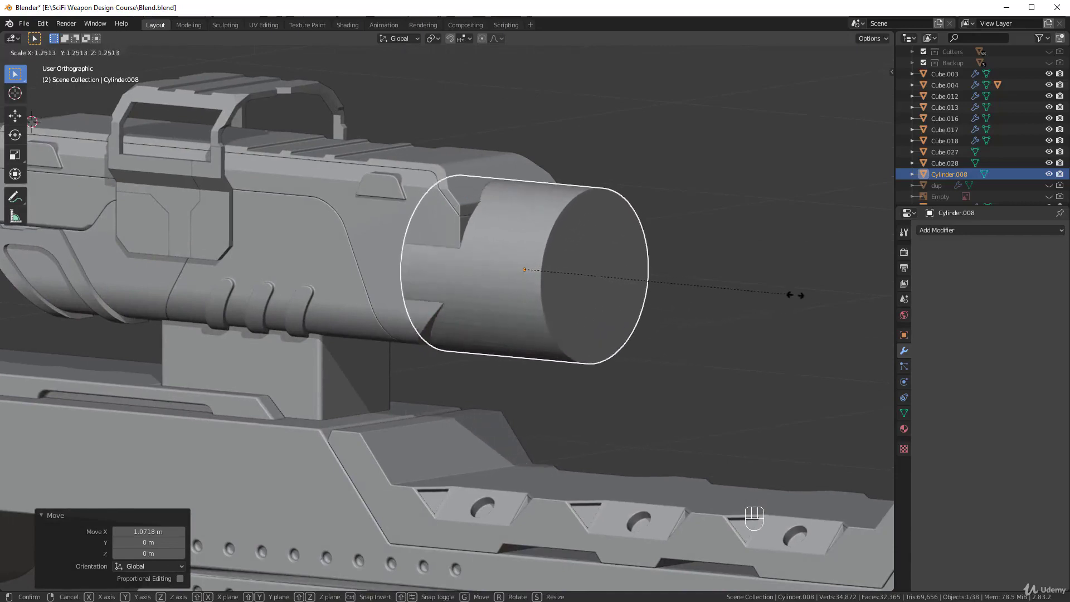
pyautogui.rightClick(740, 292)
pyautogui.scroll(2, 685, 297)
pyautogui.keyDown('shift'); pyautogui.moveTo(685, 296); pyautogui.dragTo(647, 282, button='middle'); pyautogui.keyUp('shift')
pyautogui.press('g')
pyautogui.click(674, 291)
pyautogui.press('s')
pyautogui.press('g')
pyautogui.click(648, 301)
# Step: Shift the cylinder slightly along X, back into the scope's front face
pyautogui.keyDown('shift'); pyautogui.moveTo(647, 301); pyautogui.dragTo(636, 315, button='middle'); pyautogui.keyUp('shift')
pyautogui.press('g')
pyautogui.middleClick(636, 315)
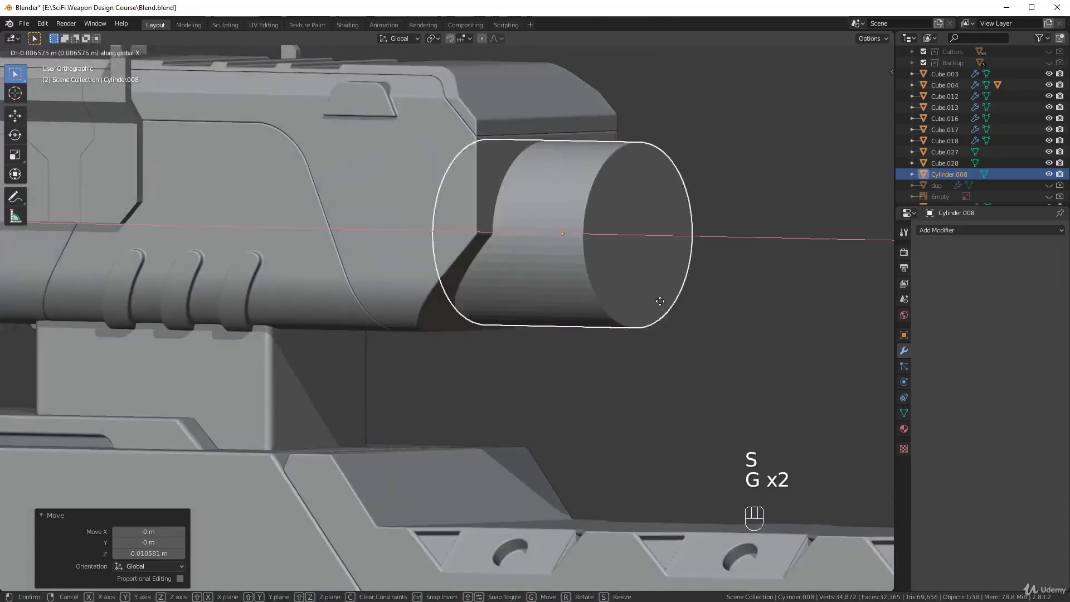
pyautogui.click(618, 304)
# Step: Reselect the front cylinder and examine its size and faceted side against the scope housing
pyautogui.hotkey('alt', 'a')
pyautogui.scroll(-4, 617, 306)
pyautogui.moveTo(617, 306); pyautogui.dragTo(590, 289, button='middle')
pyautogui.scroll(5, 511, 354)
pyautogui.moveTo(512, 303)
pyautogui.mouseDown(button='middle')
pyautogui.moveTo(516, 263)
pyautogui.moveTo(516, 316)
pyautogui.mouseUp(button='middle')
pyautogui.scroll(4, 499, 217)
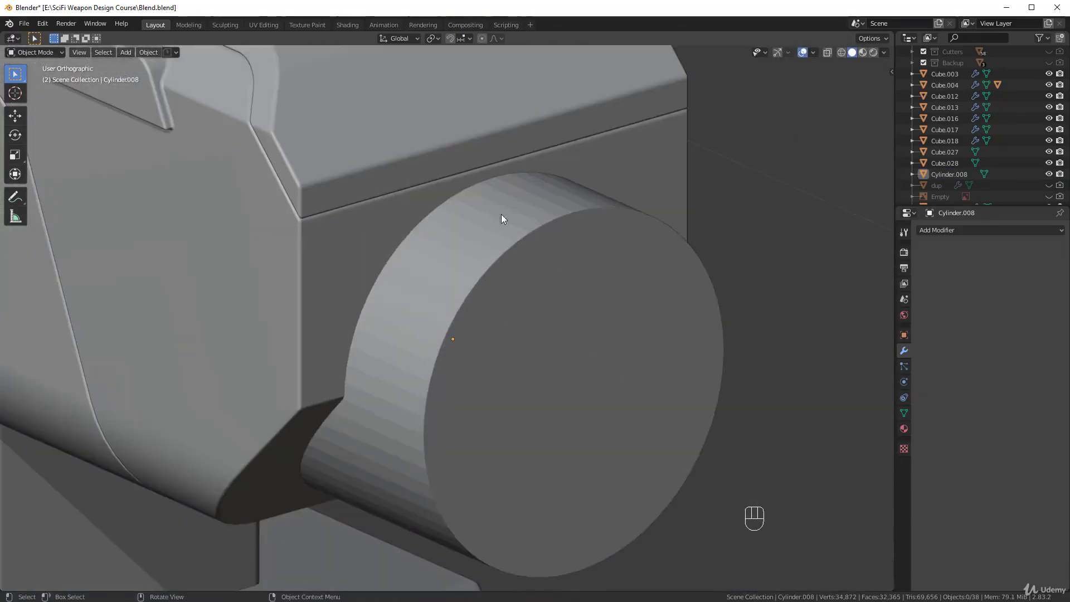
pyautogui.click(569, 261)
pyautogui.press('s')
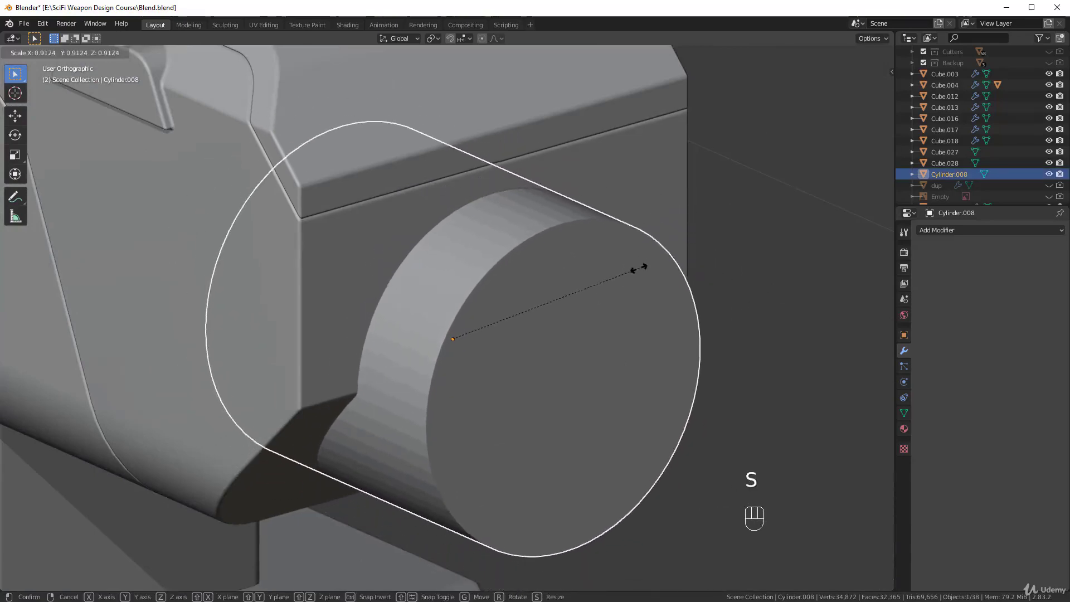
pyautogui.rightClick(641, 270)
pyautogui.scroll(2, 466, 195)
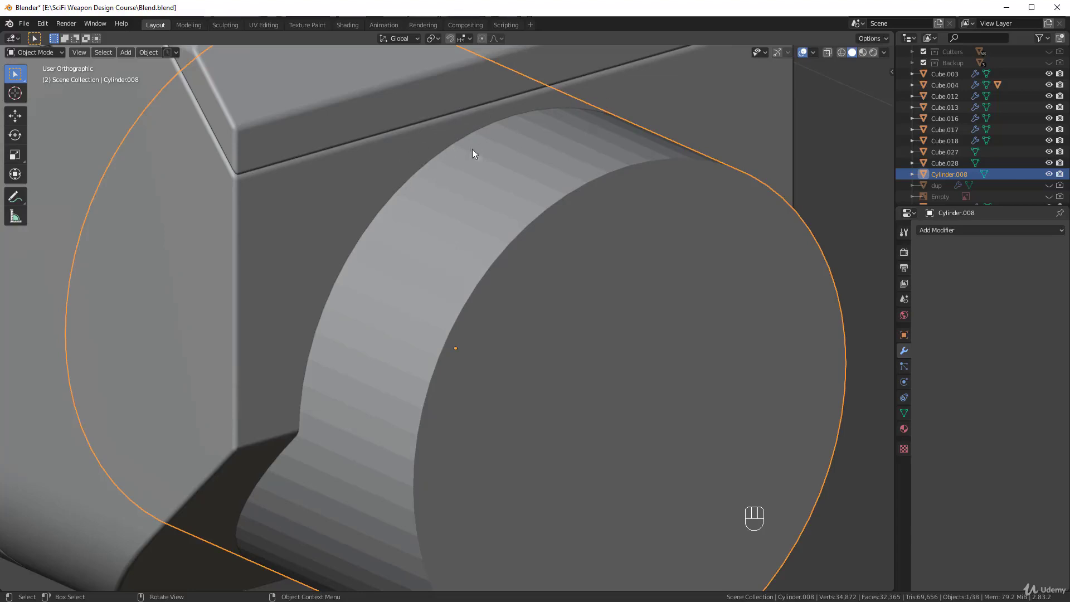
pyautogui.scroll(-3, 593, 291)
pyautogui.moveTo(593, 291); pyautogui.dragTo(573, 307, button='middle')
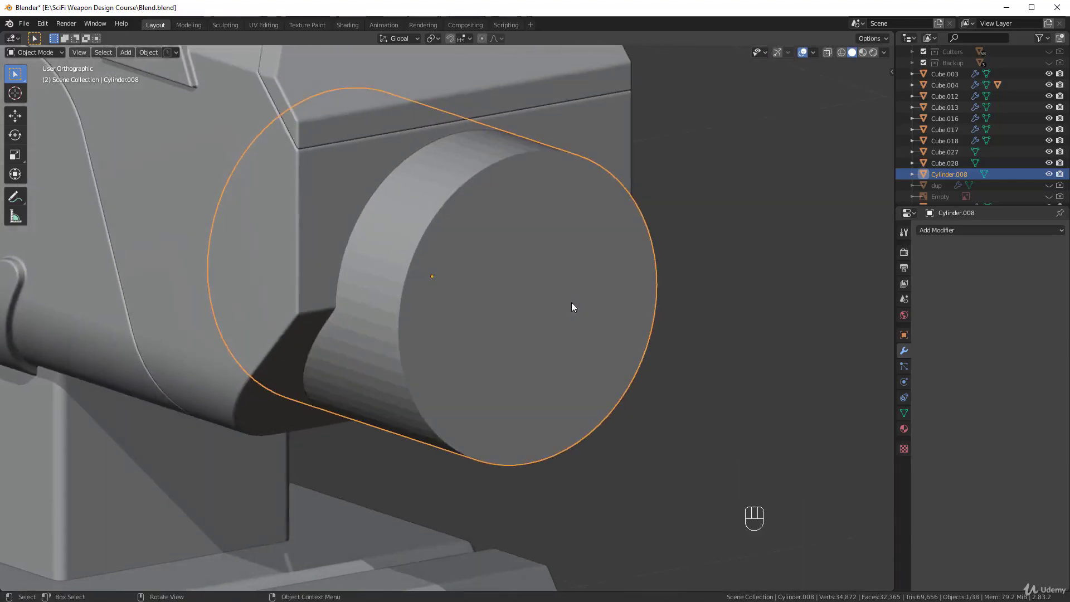
# Step: Shade the cylinder smooth and enable Auto Smooth for its normals
pyautogui.moveTo(689, 306); pyautogui.dragTo(647, 315, button='middle')
pyautogui.rightClick(692, 294)
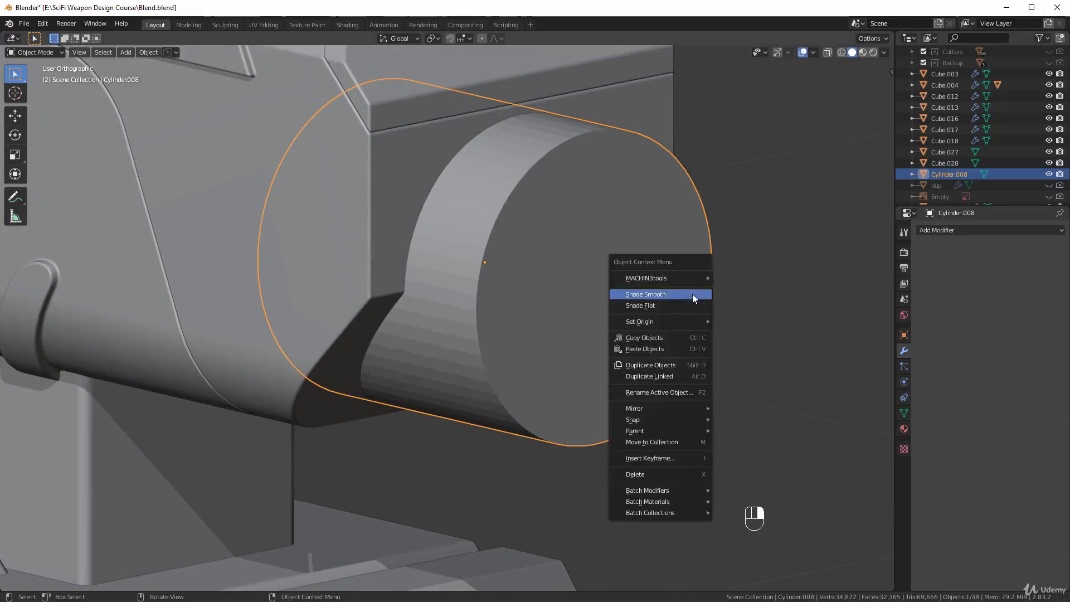
pyautogui.click(692, 293)
pyautogui.click(904, 414)
pyautogui.click(937, 421)
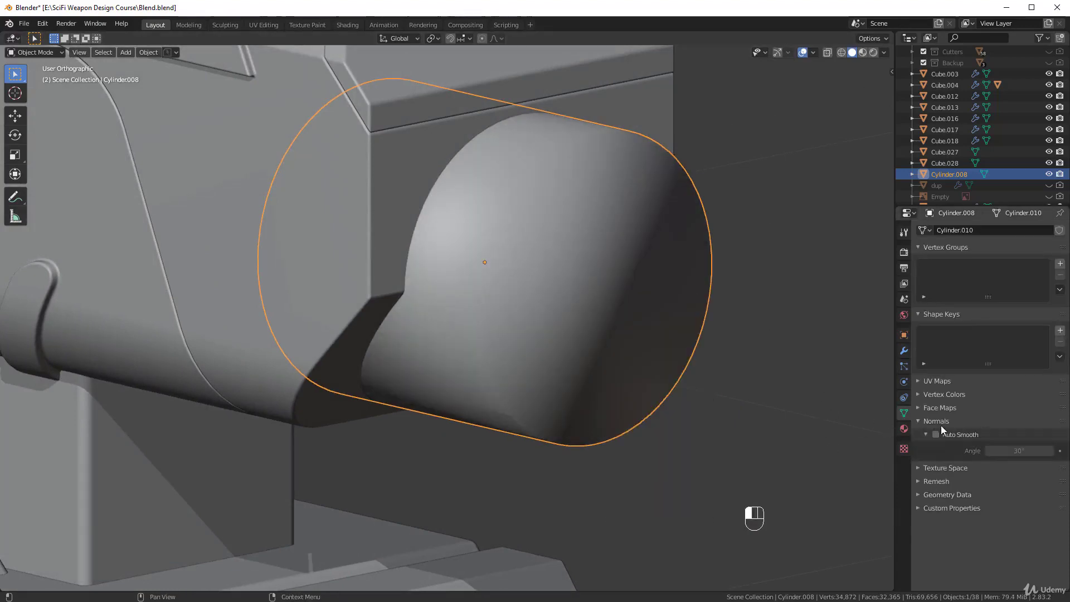
pyautogui.click(926, 435)
pyautogui.click(938, 422)
# Step: Merge the cylinder into the scope body Cube.018 with a Union Boolean
pyautogui.moveTo(696, 345); pyautogui.dragTo(555, 307, button='middle')
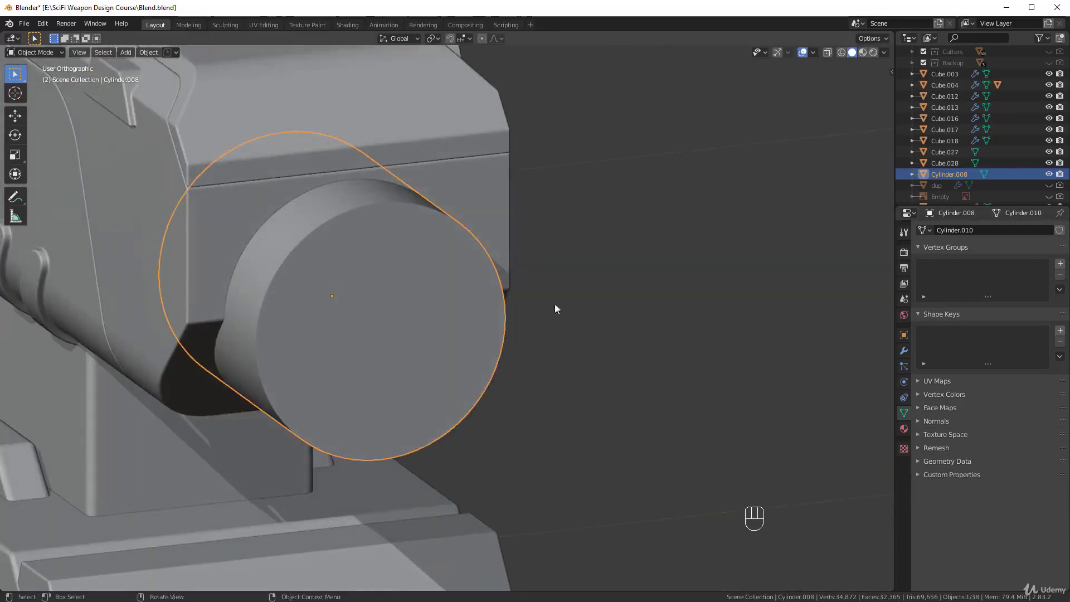
pyautogui.keyDown('shift'); pyautogui.click(469, 180); pyautogui.keyUp('shift')
pyautogui.moveTo(469, 181); pyautogui.dragTo(424, 232, button='middle')
pyautogui.scroll(2, 424, 232)
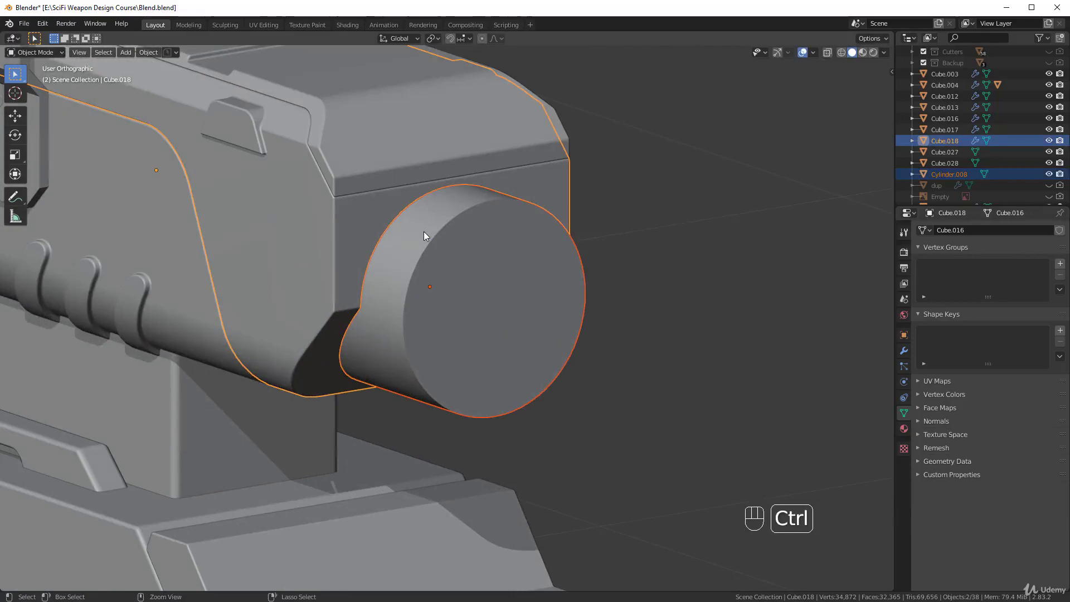
pyautogui.press('ctrl+KP_Subtract')
pyautogui.scroll(2, 425, 232)
pyautogui.scroll(-3, 475, 225)
pyautogui.moveTo(475, 225); pyautogui.dragTo(286, 289, button='middle')
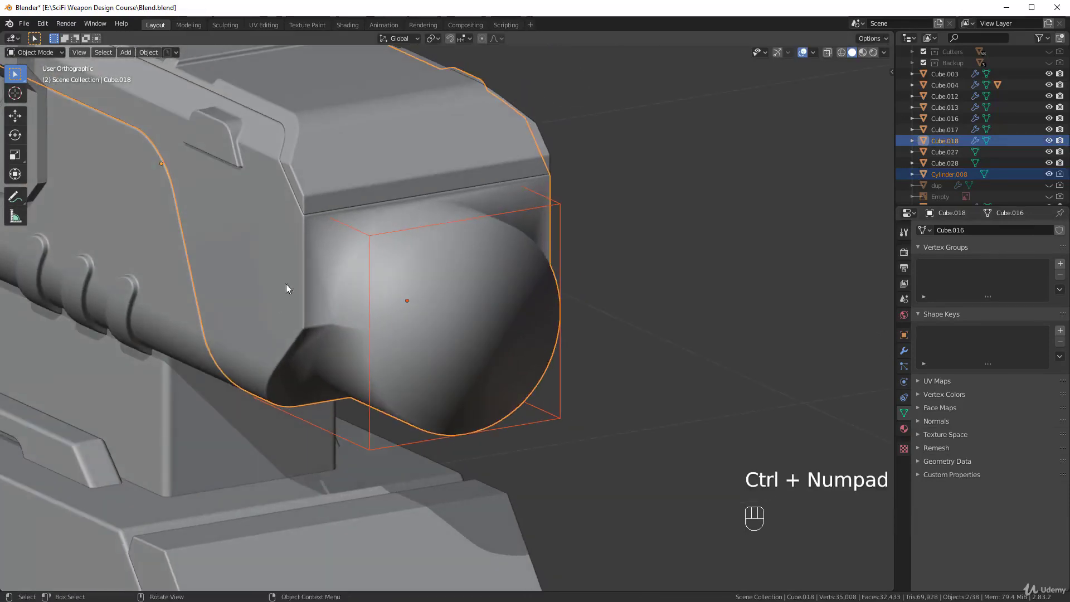
# Step: Move the scope body's Union Boolean modifier above its Bevel modifier
pyautogui.click(904, 351)
pyautogui.scroll(3, 836, 312)
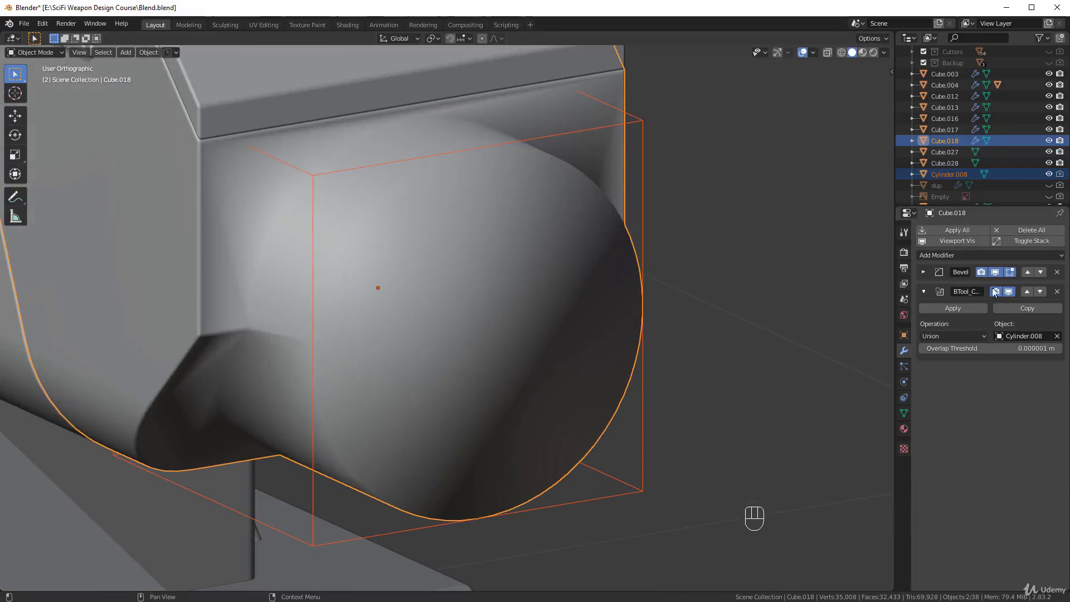
pyautogui.click(1027, 290)
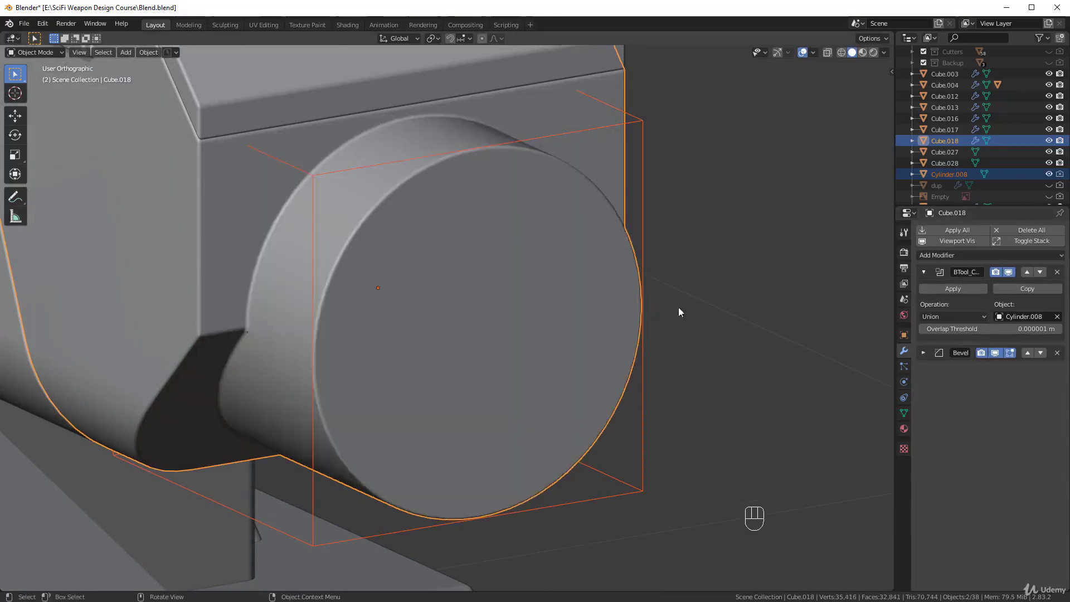
pyautogui.moveTo(394, 285); pyautogui.dragTo(517, 286, button='middle')
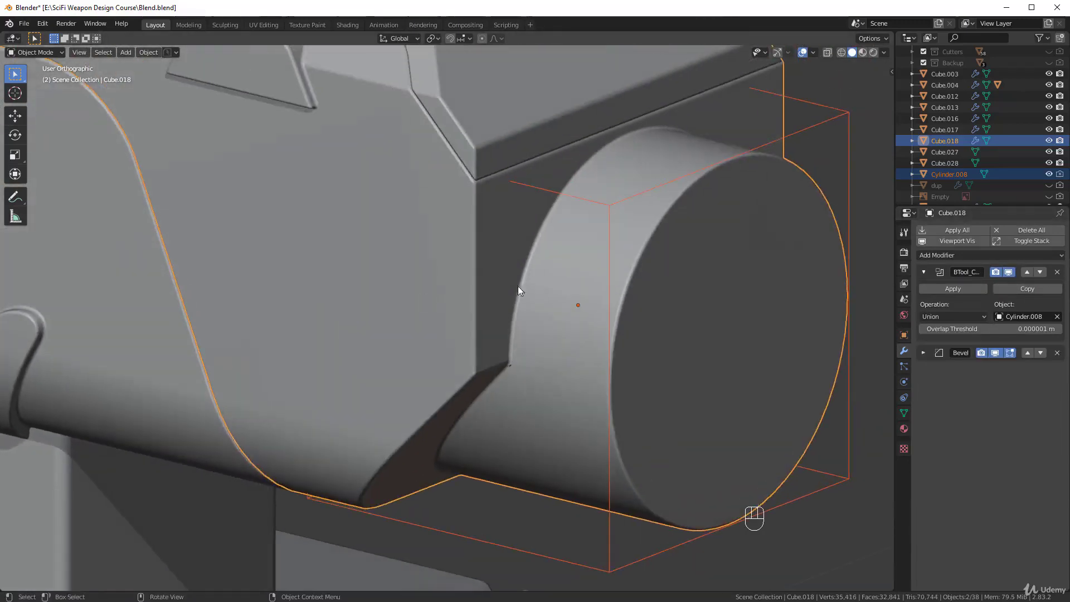
# Step: Lower the Boolean cylinder about 0.0016 m along Z to clear the shading artifact where it meets the housing corner
pyautogui.click(611, 205)
pyautogui.moveTo(626, 219)
pyautogui.mouseDown(button='middle')
pyautogui.moveTo(592, 237)
pyautogui.moveTo(559, 233)
pyautogui.moveTo(531, 217)
pyautogui.moveTo(552, 184)
pyautogui.moveTo(523, 194)
pyautogui.moveTo(624, 216)
pyautogui.mouseUp(button='middle')
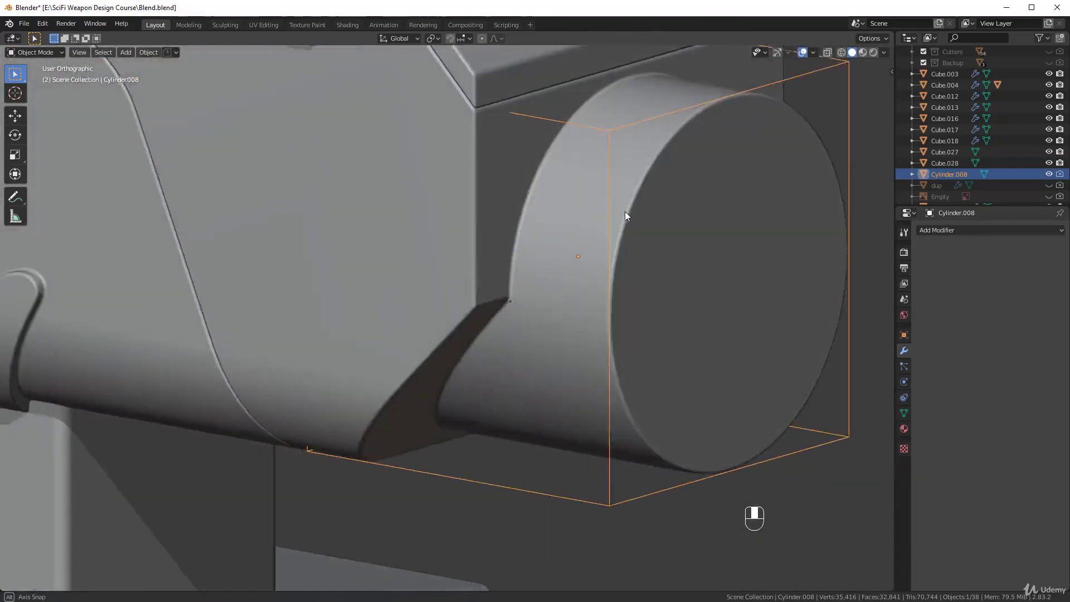
pyautogui.scroll(8, 625, 217)
pyautogui.keyDown('shift'); pyautogui.moveTo(613, 265); pyautogui.dragTo(500, 243, button='middle'); pyautogui.keyUp('shift')
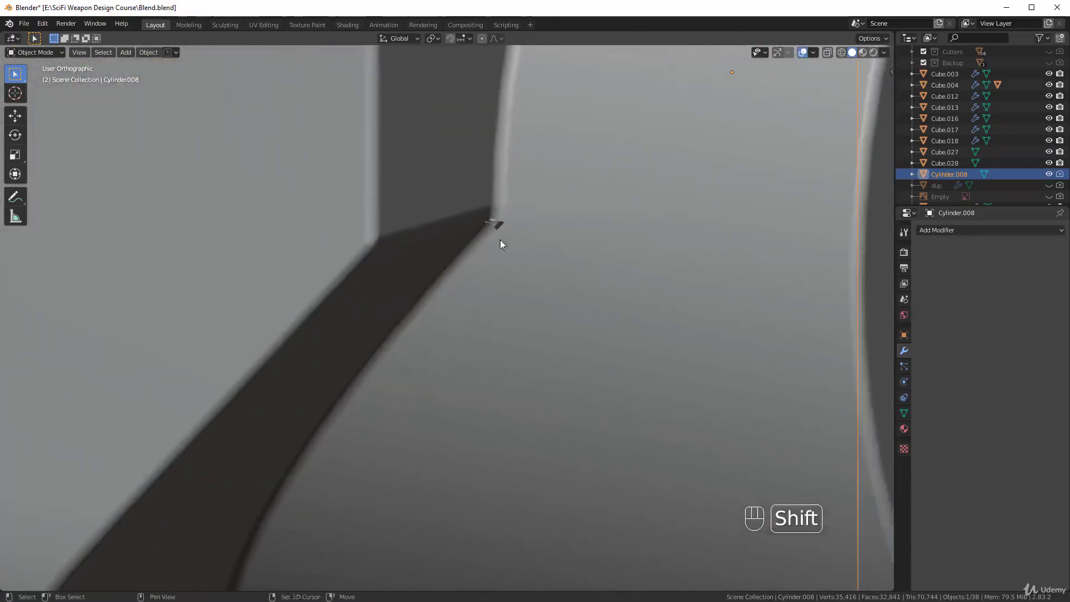
pyautogui.scroll(-10, 609, 168)
pyautogui.click(564, 119)
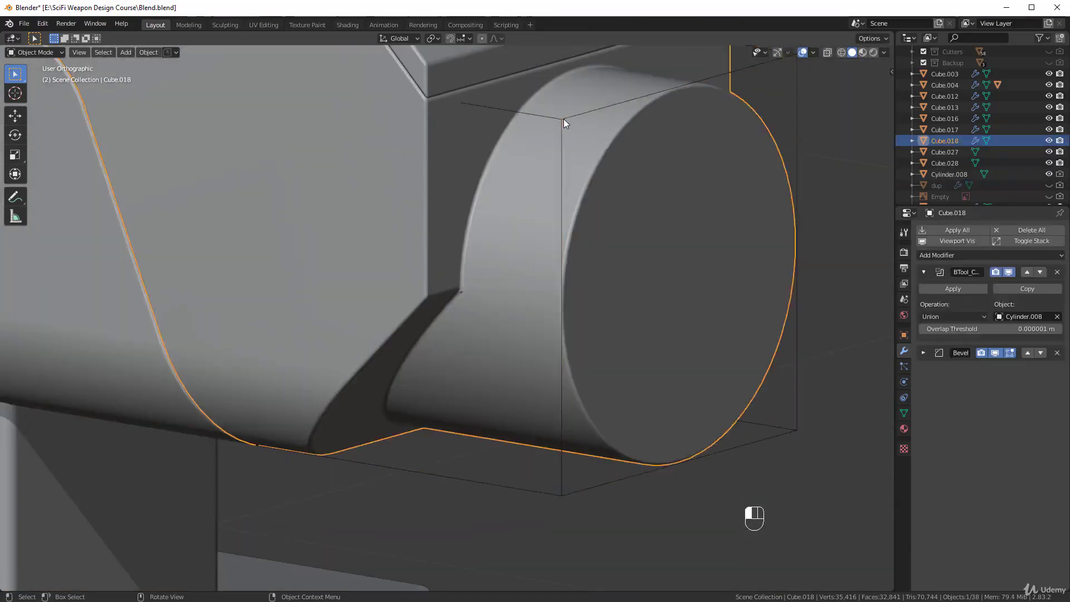
pyautogui.click(564, 119)
pyautogui.scroll(6, 497, 262)
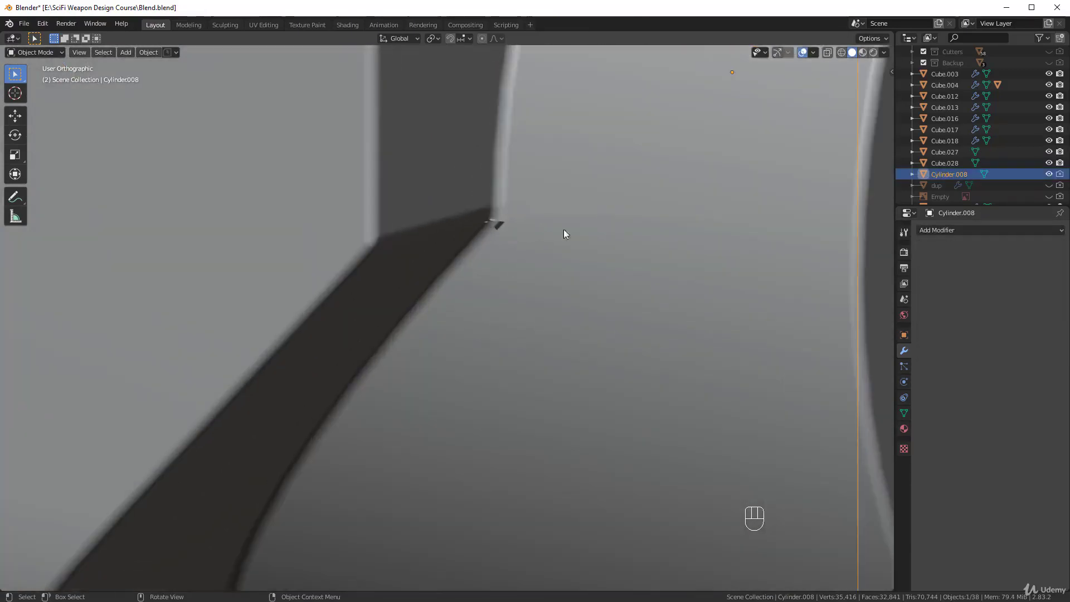
pyautogui.scroll(-2, 633, 212)
pyautogui.press('g')
pyautogui.middleClick(631, 212)
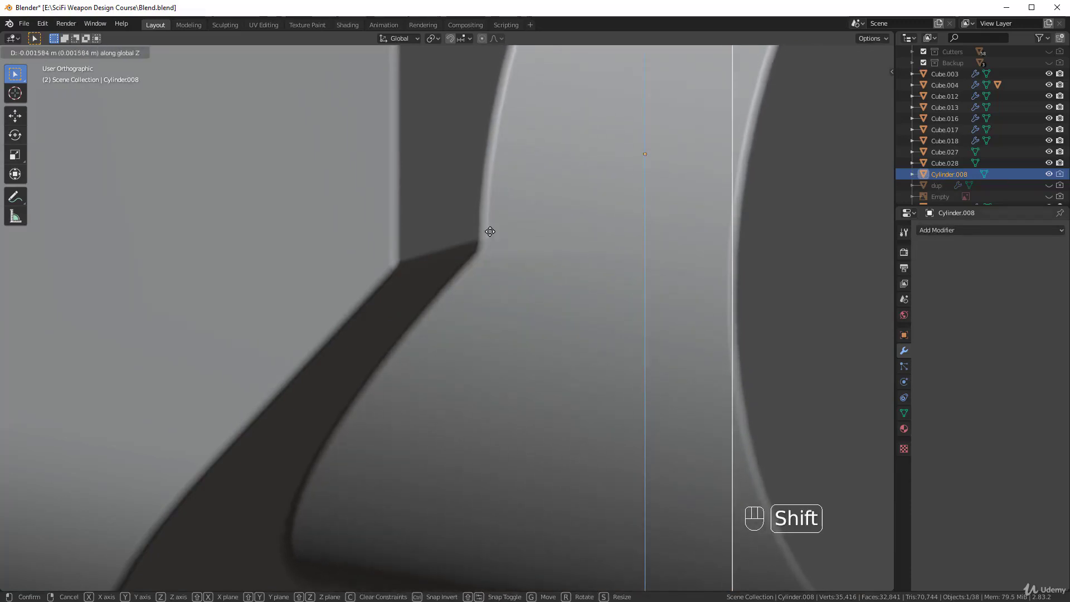
pyautogui.click(489, 265)
# Step: Examine the joint between the cylinder and the scope corner under MatCap lighting, and restore Studio lighting
pyautogui.moveTo(489, 265); pyautogui.dragTo(577, 283, button='middle')
pyautogui.scroll(2, 577, 283)
pyautogui.keyDown('shift'); pyautogui.moveTo(614, 365); pyautogui.dragTo(647, 283, button='middle'); pyautogui.keyUp('shift')
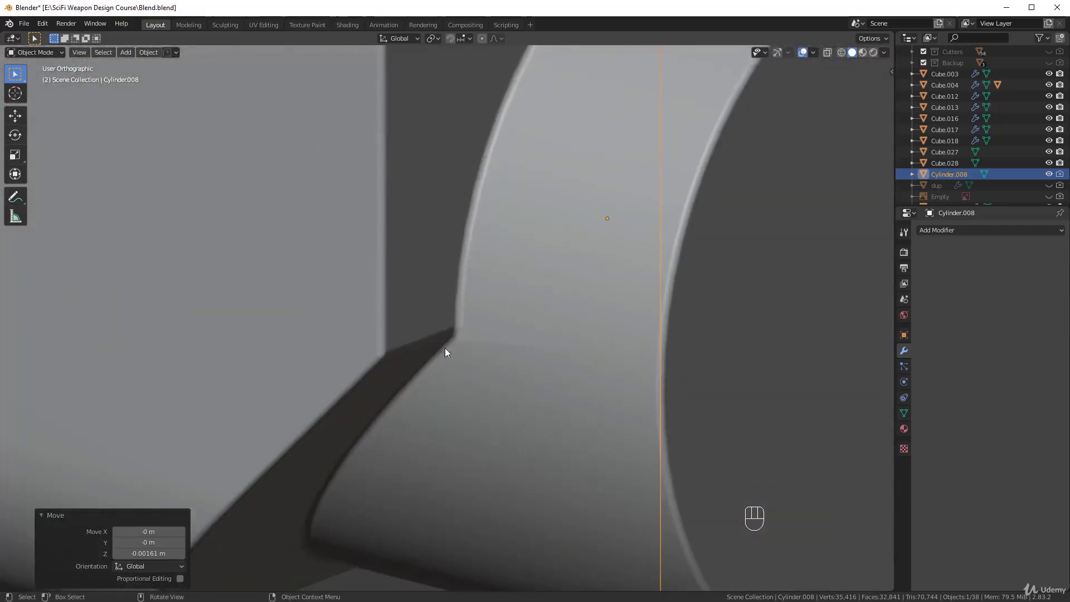
pyautogui.click(884, 52)
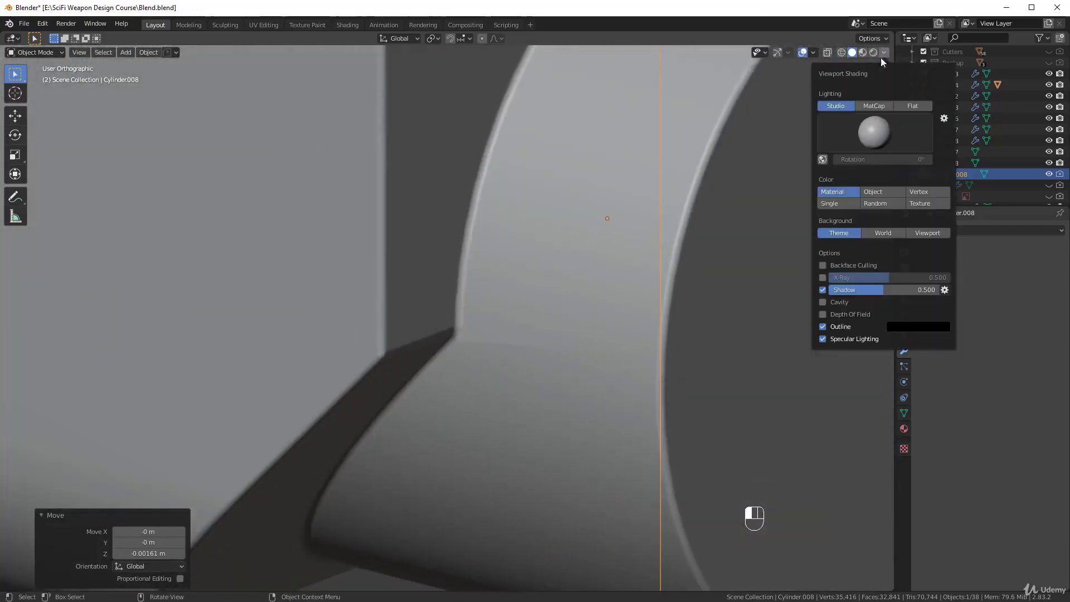
pyautogui.click(878, 107)
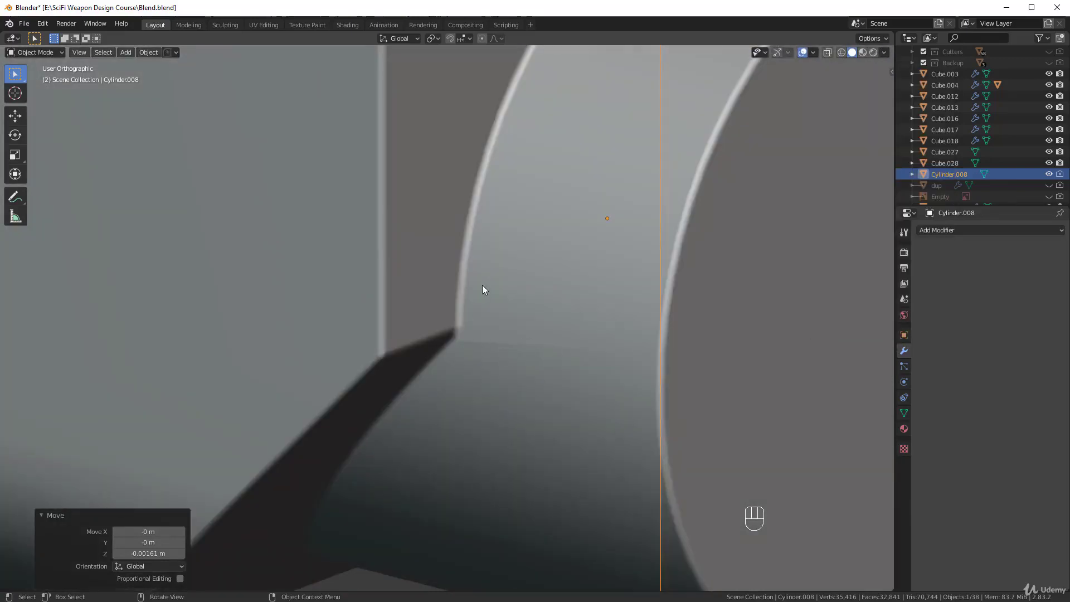
pyautogui.moveTo(482, 285); pyautogui.dragTo(501, 345, button='middle')
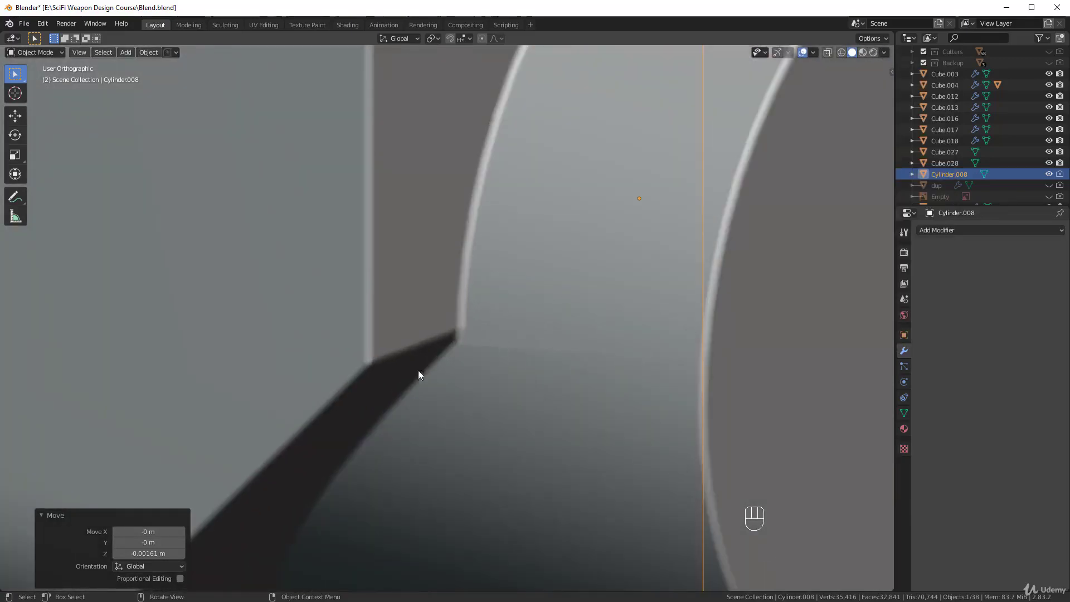
pyautogui.click(884, 52)
pyautogui.click(834, 103)
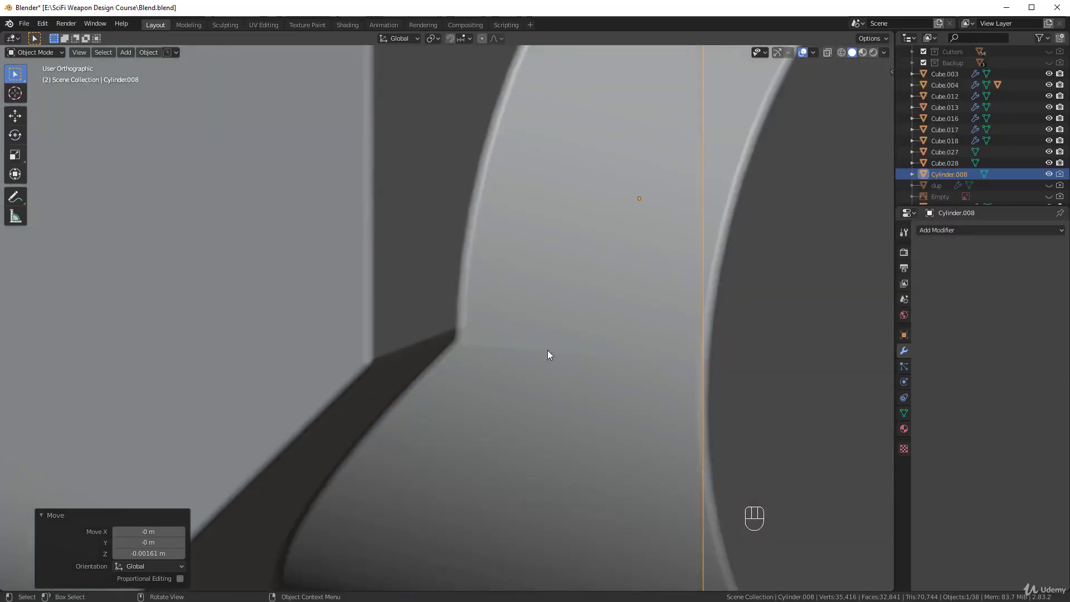
# Step: Add one edge loop around Cylinder.008 just in front of its joint with the scope body, at a slide factor of about -0.374
pyautogui.scroll(-5, 557, 335)
pyautogui.scroll(2, 590, 287)
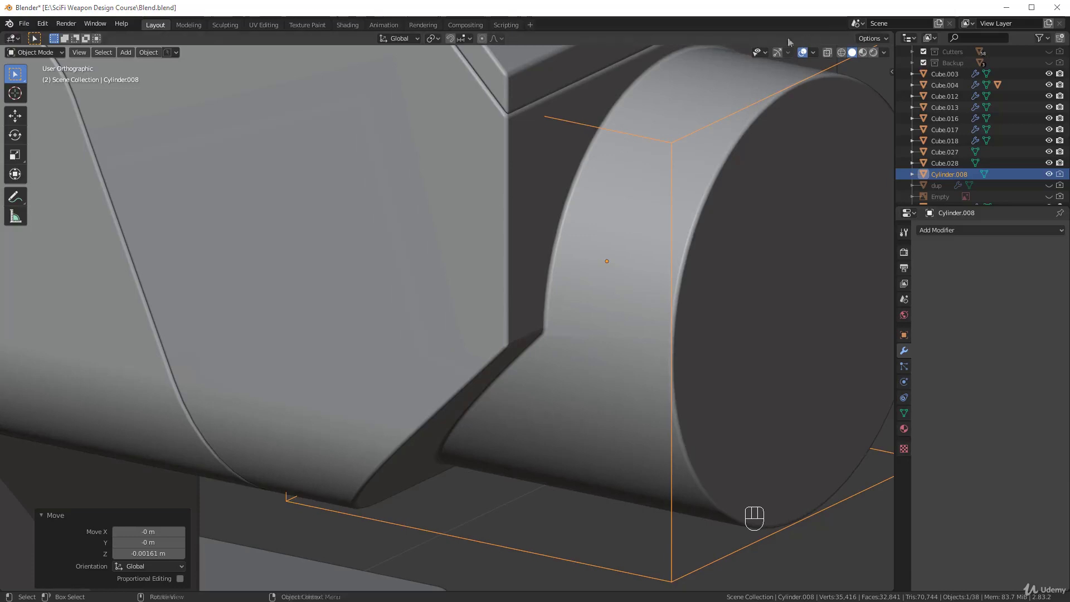
pyautogui.press('Tab')
pyautogui.hotkey('ctrl', 'r')
pyautogui.click(651, 134)
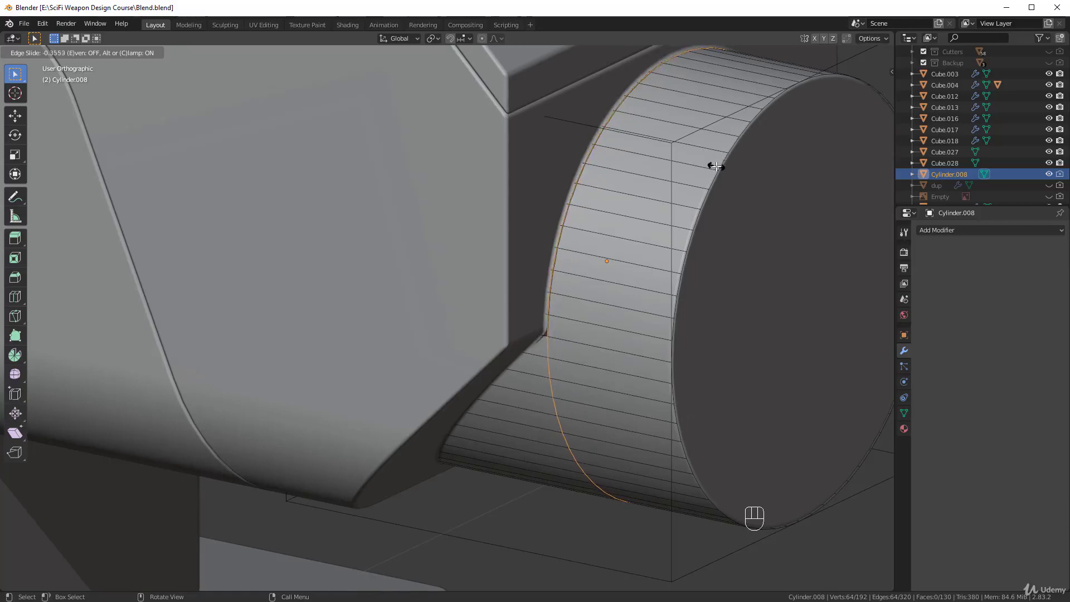
pyautogui.press('shift')
pyautogui.click(719, 168)
pyautogui.scroll(6, 697, 267)
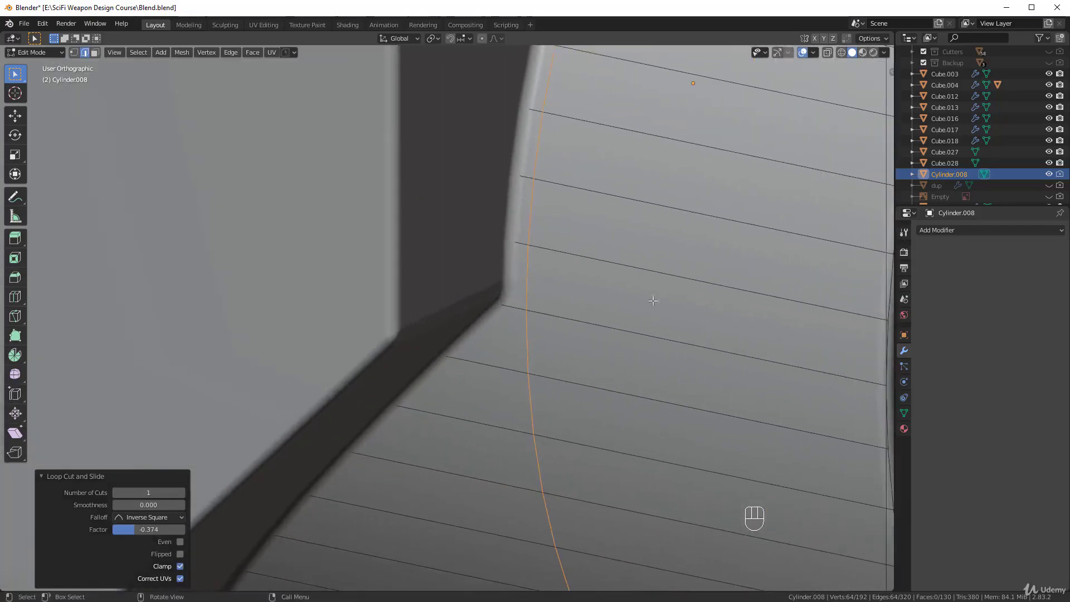
pyautogui.press('Tab')
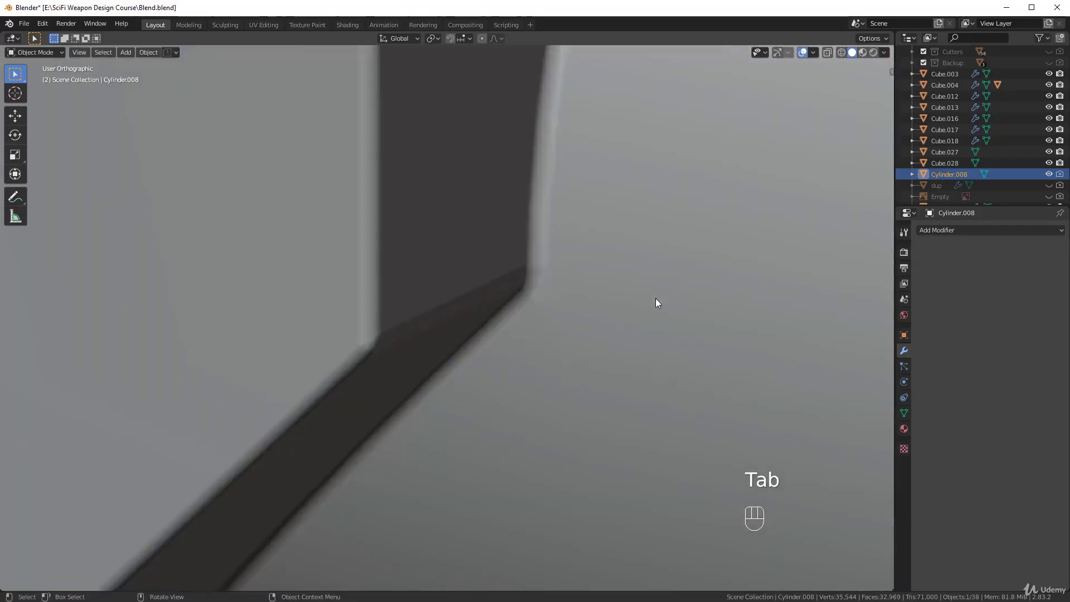
pyautogui.scroll(-8, 554, 249)
pyautogui.moveTo(543, 258)
pyautogui.mouseDown(button='middle')
pyautogui.moveTo(563, 268)
pyautogui.moveTo(564, 251)
pyautogui.moveTo(514, 239)
pyautogui.moveTo(607, 221)
pyautogui.moveTo(567, 259)
pyautogui.moveTo(550, 239)
pyautogui.moveTo(578, 229)
pyautogui.moveTo(535, 270)
pyautogui.mouseUp(button='middle')
pyautogui.scroll(-5, 564, 251)
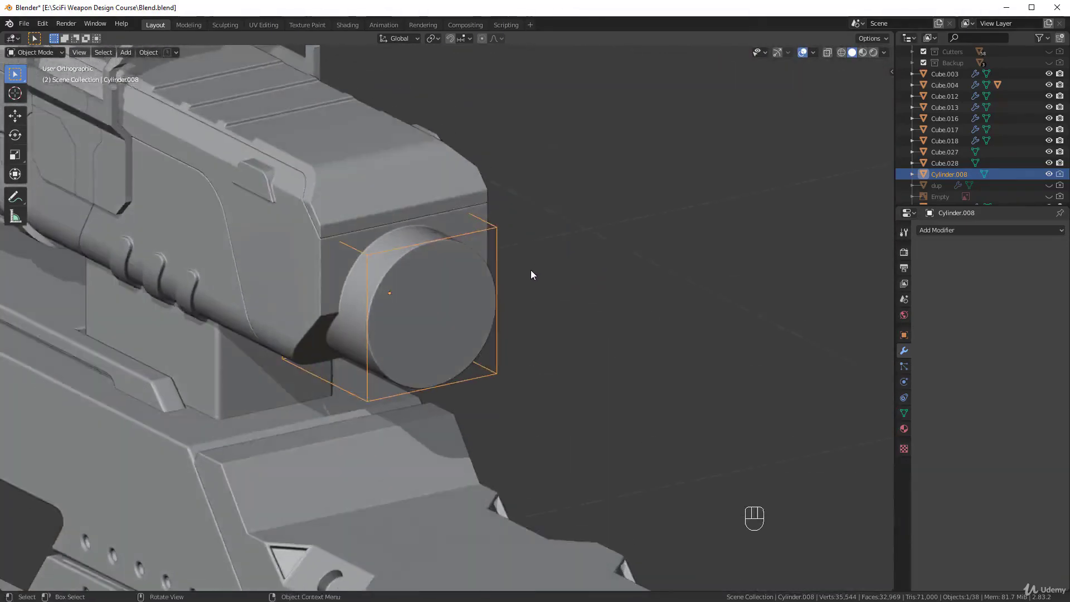
# Step: Bevel the rim of the cylinder's front face with one segment about 0.18 m wide
pyautogui.scroll(4, 535, 270)
pyautogui.moveTo(235, 262); pyautogui.dragTo(574, 280, button='middle')
pyautogui.scroll(3, 552, 245)
pyautogui.press('Tab')
pyautogui.click(683, 253)
pyautogui.press('Tab')
pyautogui.click(599, 303)
pyautogui.click(499, 277)
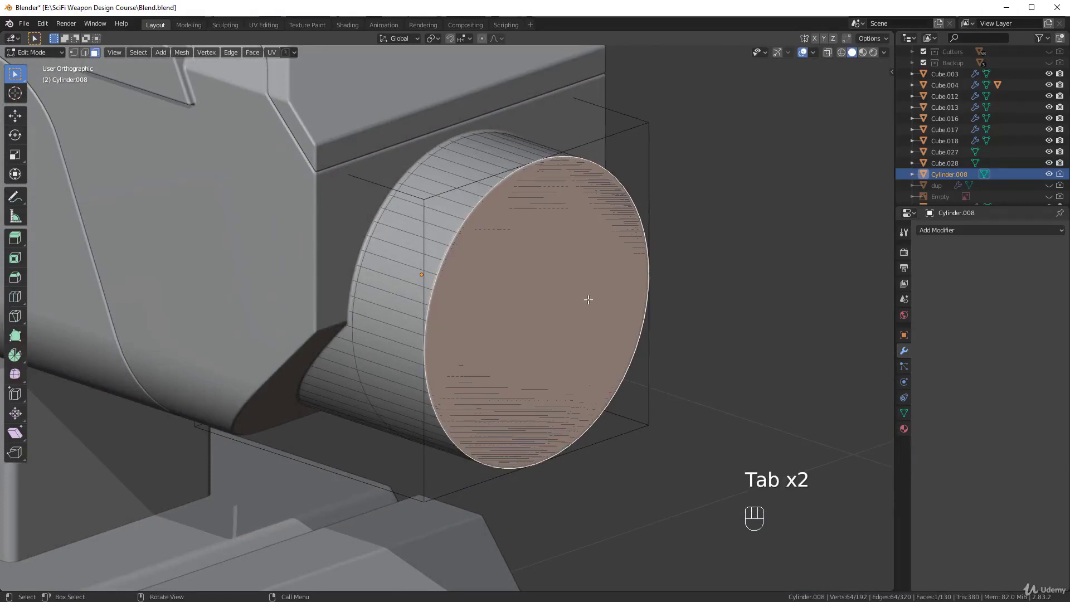
pyautogui.hotkey('ctrl', 'b')
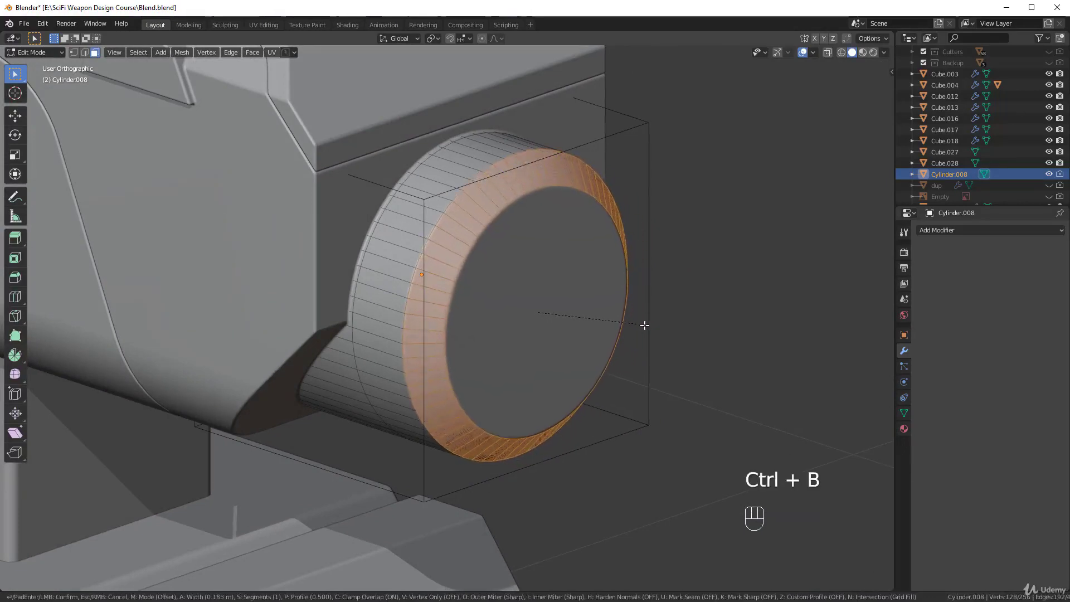
pyautogui.click(645, 325)
pyautogui.press('Tab')
pyautogui.moveTo(649, 216); pyautogui.dragTo(603, 275, button='middle')
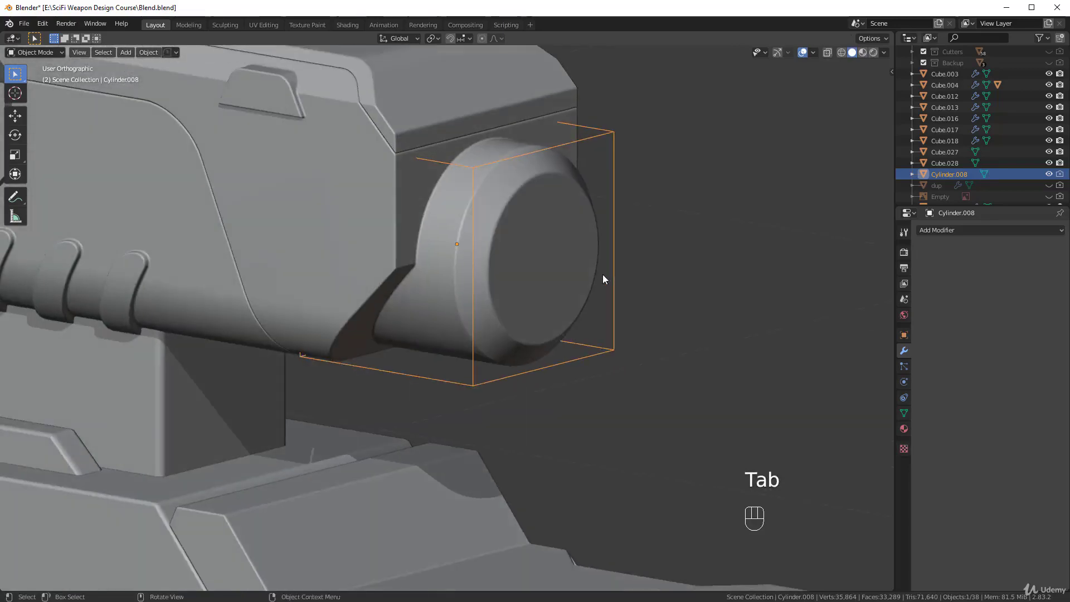
pyautogui.moveTo(490, 274); pyautogui.dragTo(466, 317, button='middle')
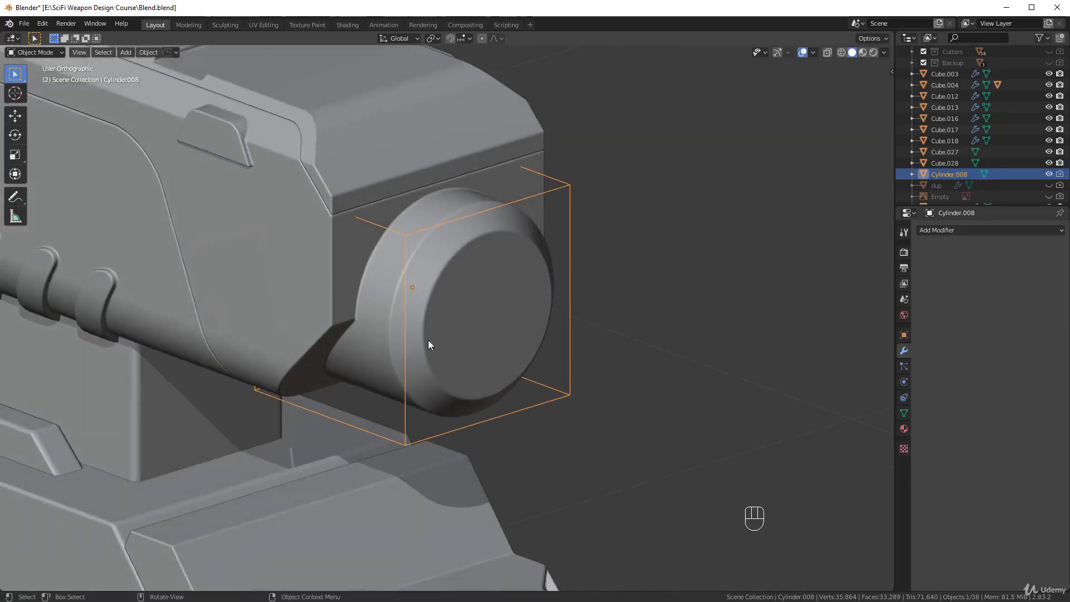
# Step: Inset the cylinder's front face by about 0.088 m
pyautogui.scroll(-5, 474, 242)
pyautogui.moveTo(492, 278); pyautogui.dragTo(461, 263, button='middle')
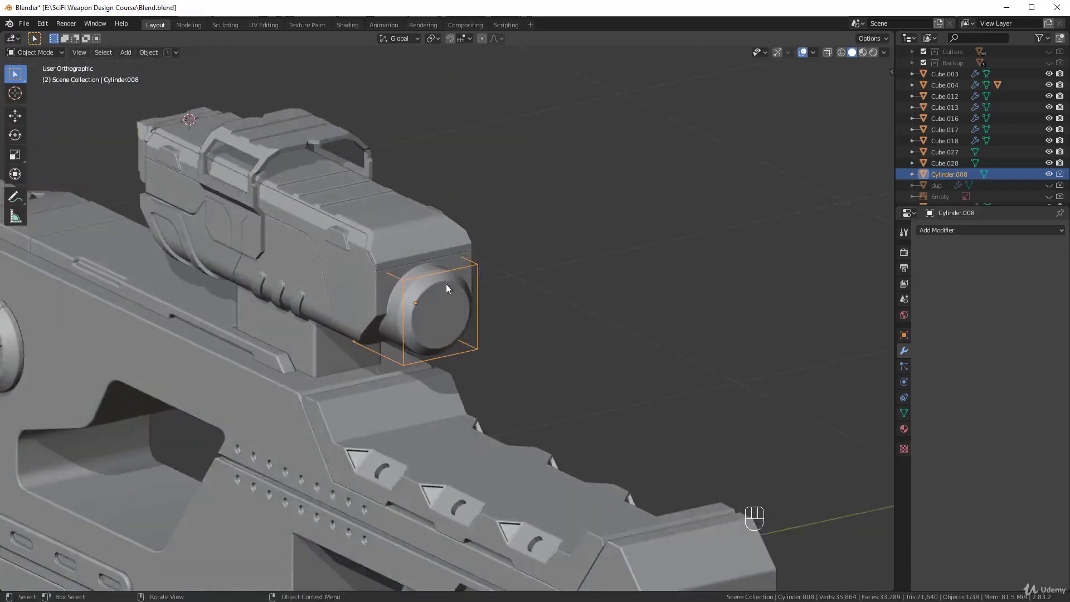
pyautogui.scroll(6, 358, 282)
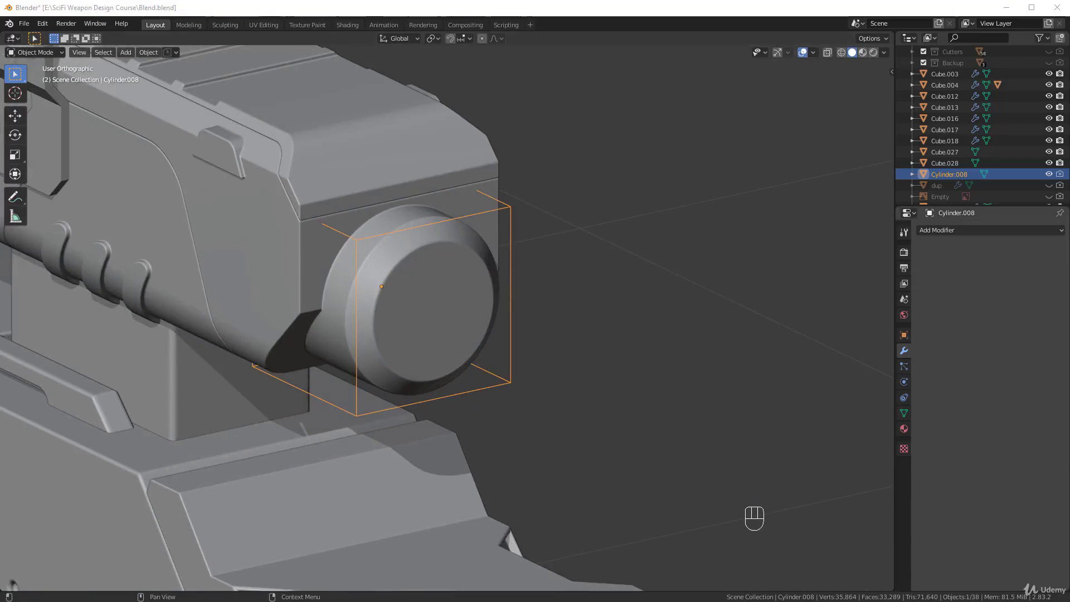
pyautogui.moveTo(583, 303); pyautogui.dragTo(577, 326, button='middle')
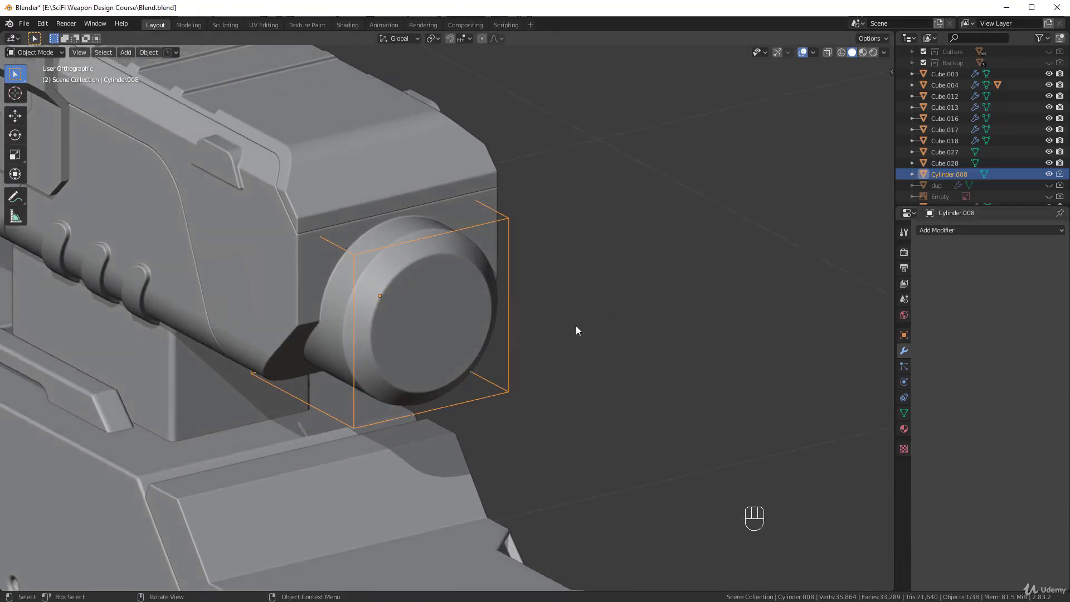
pyautogui.press('Tab')
pyautogui.scroll(2, 576, 325)
pyautogui.click(360, 330)
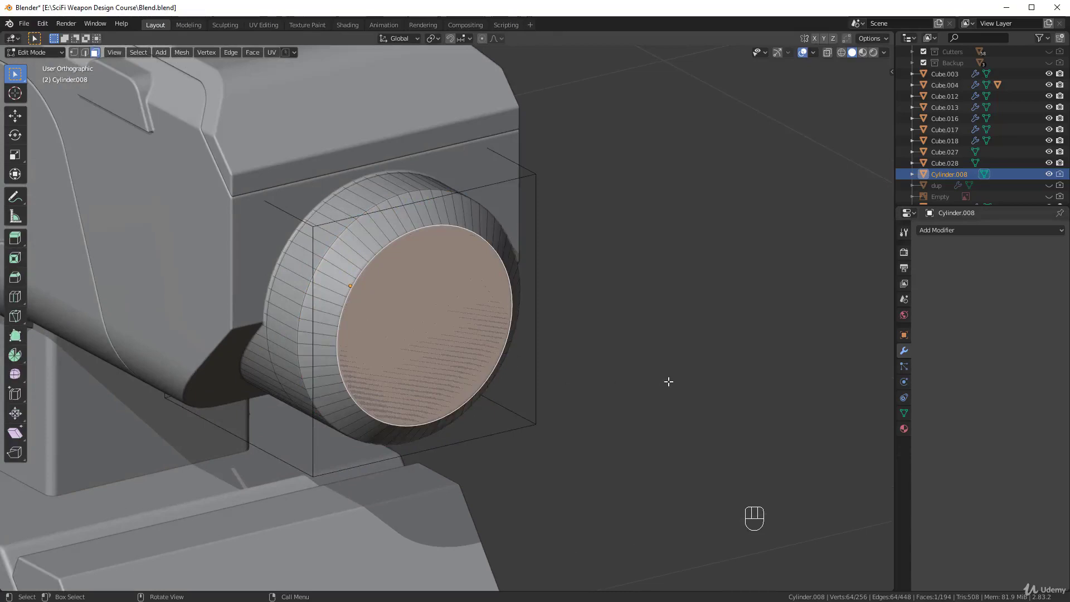
pyautogui.press('i')
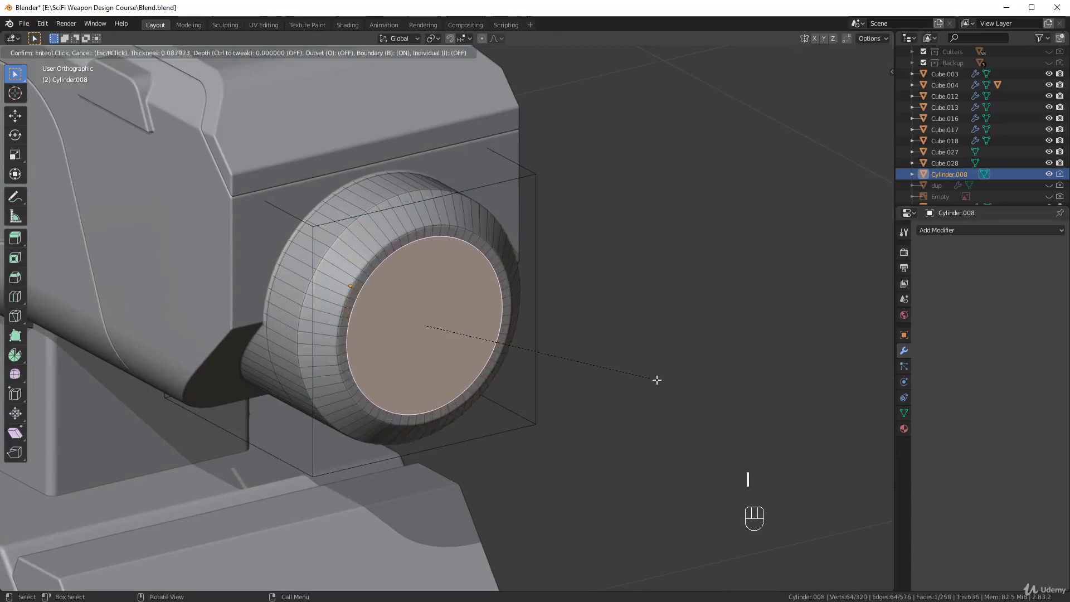
pyautogui.click(657, 380)
# Step: Extrude the inset front face outward about 0.007 m and inset it again by about 0.068 m
pyautogui.press('e')
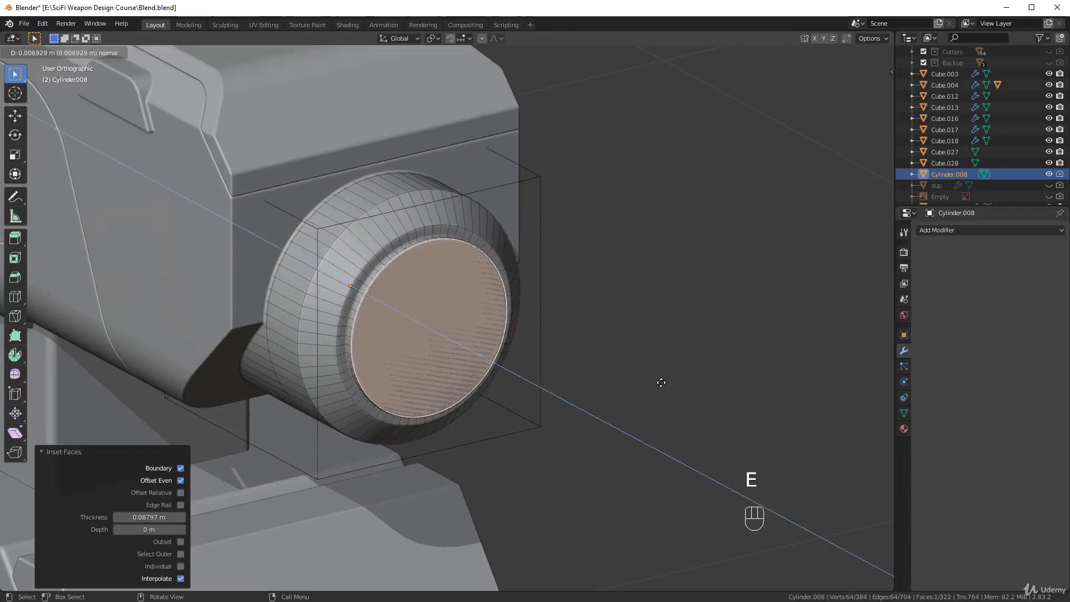
pyautogui.click(661, 382)
pyautogui.press('i')
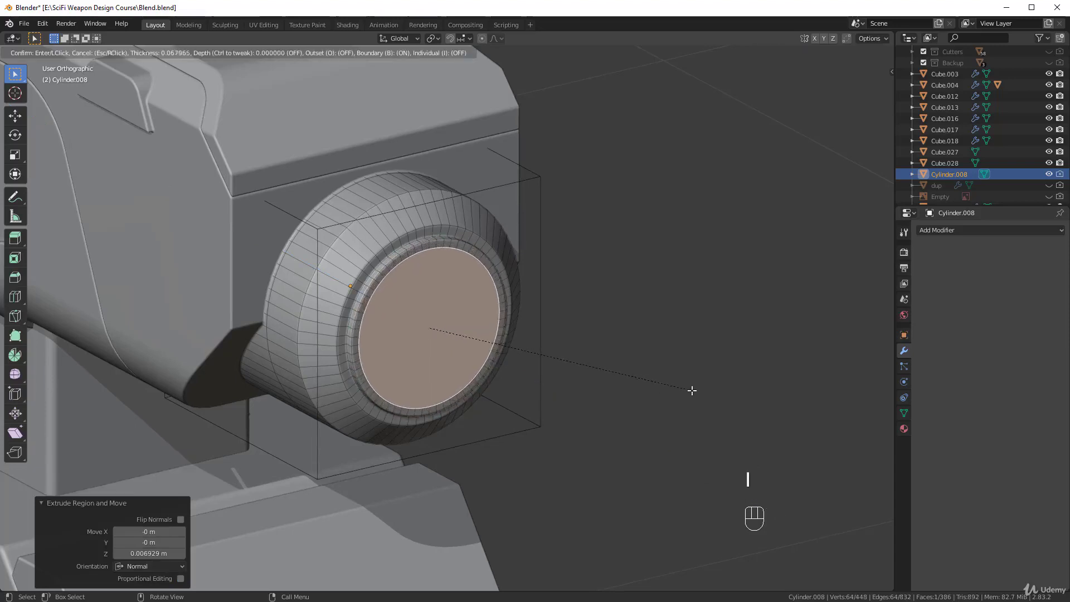
pyautogui.click(691, 390)
pyautogui.press('e')
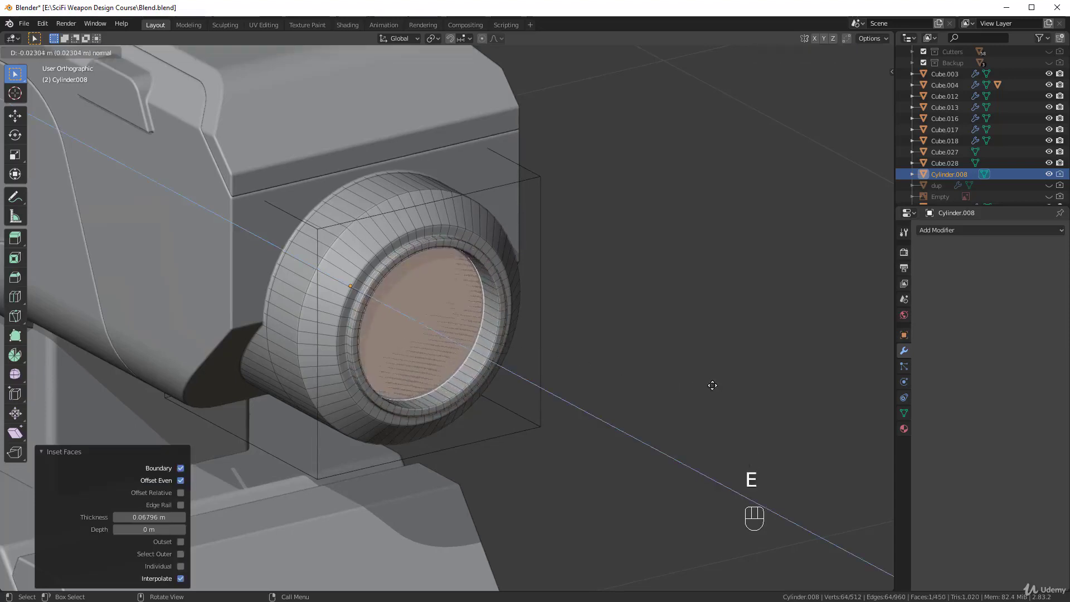
pyautogui.click(709, 384)
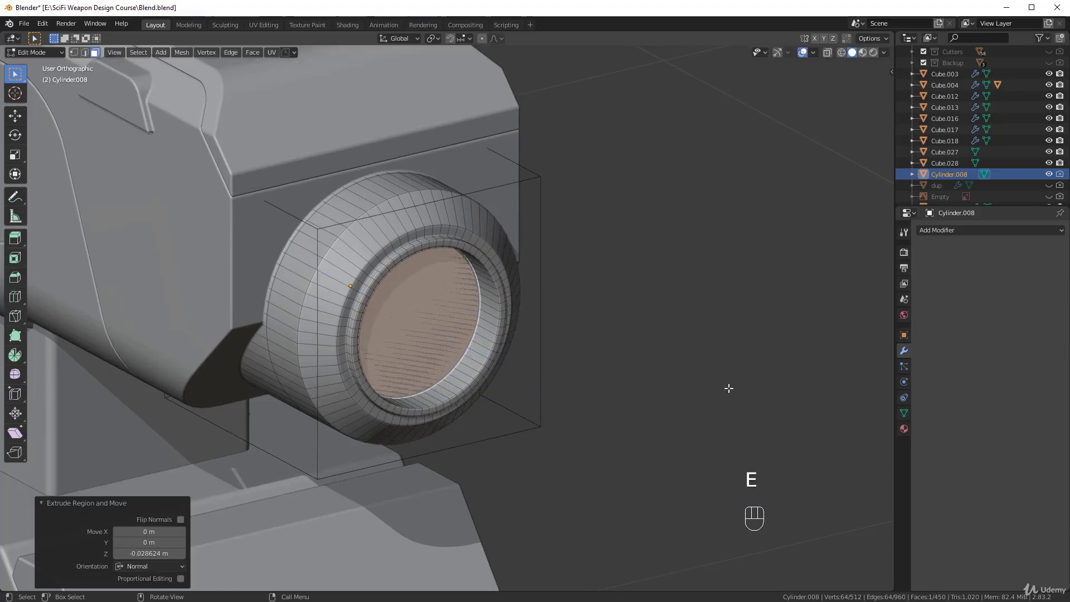
pyautogui.press('i')
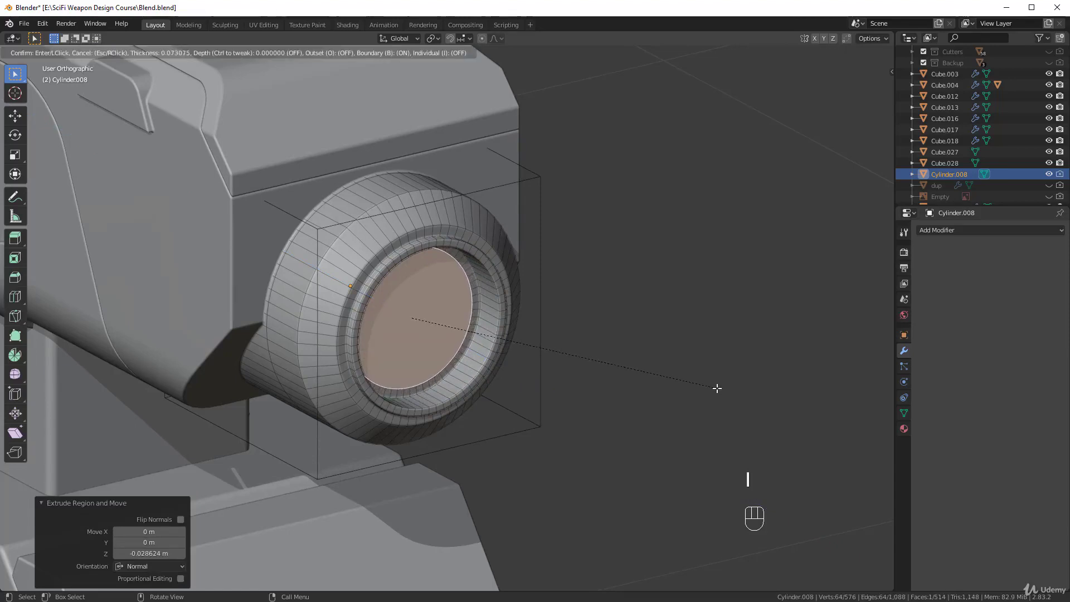
pyautogui.click(717, 388)
pyautogui.hotkey('ctrl', 'z')
pyautogui.hotkey('ctrl', 'z')
pyautogui.hotkey('ctrl', 'z')
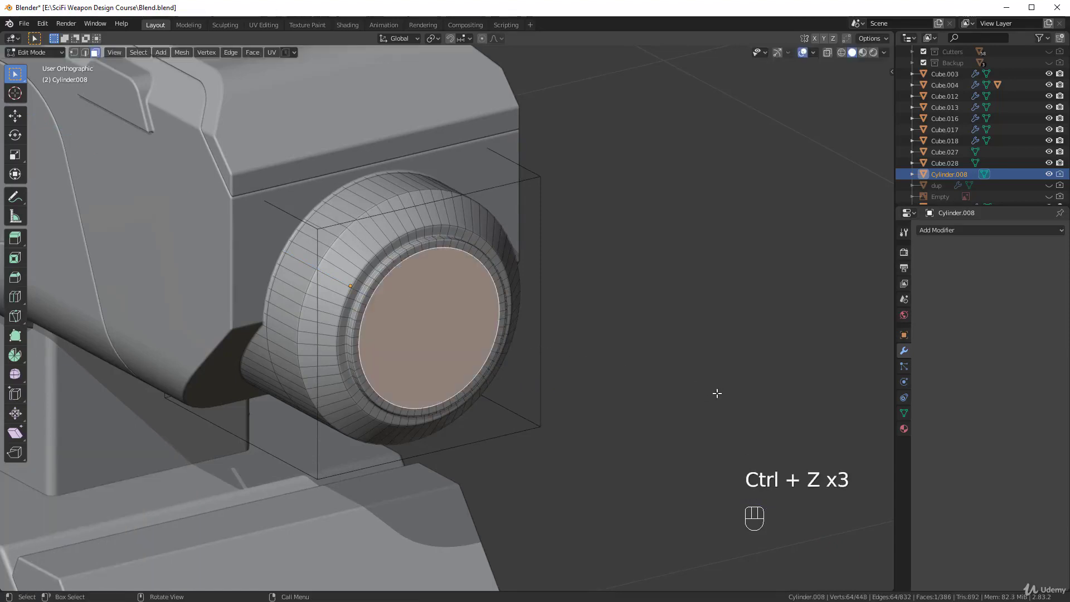
pyautogui.press('g')
pyautogui.rightClick(712, 382)
# Step: Extrude the inner front face about 0.015 m into the cylinder and inset it by about 0.072 m
pyautogui.scroll(2, 764, 401)
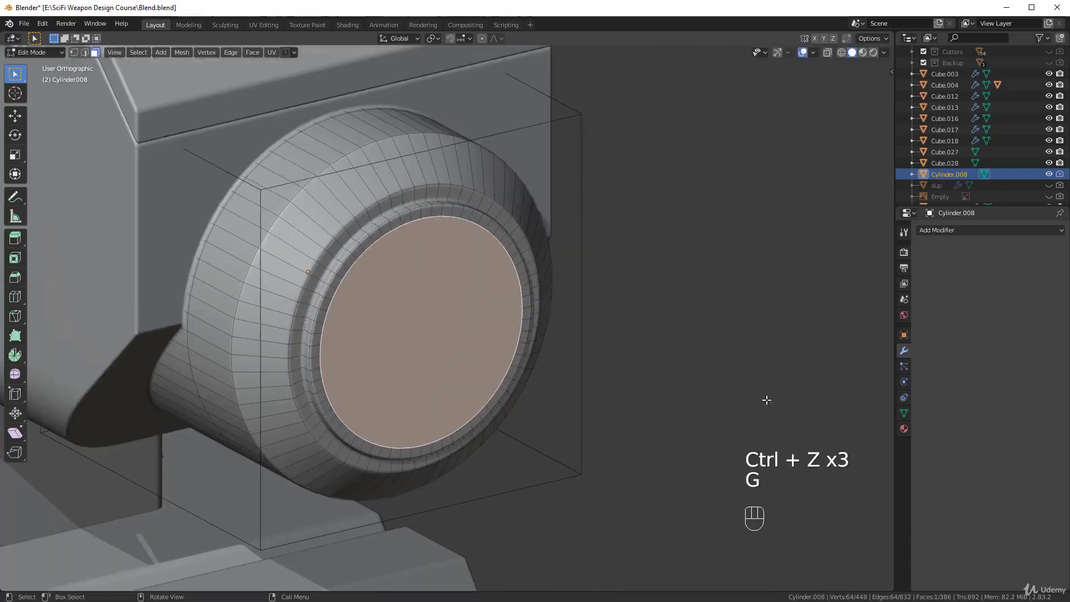
pyautogui.press('e')
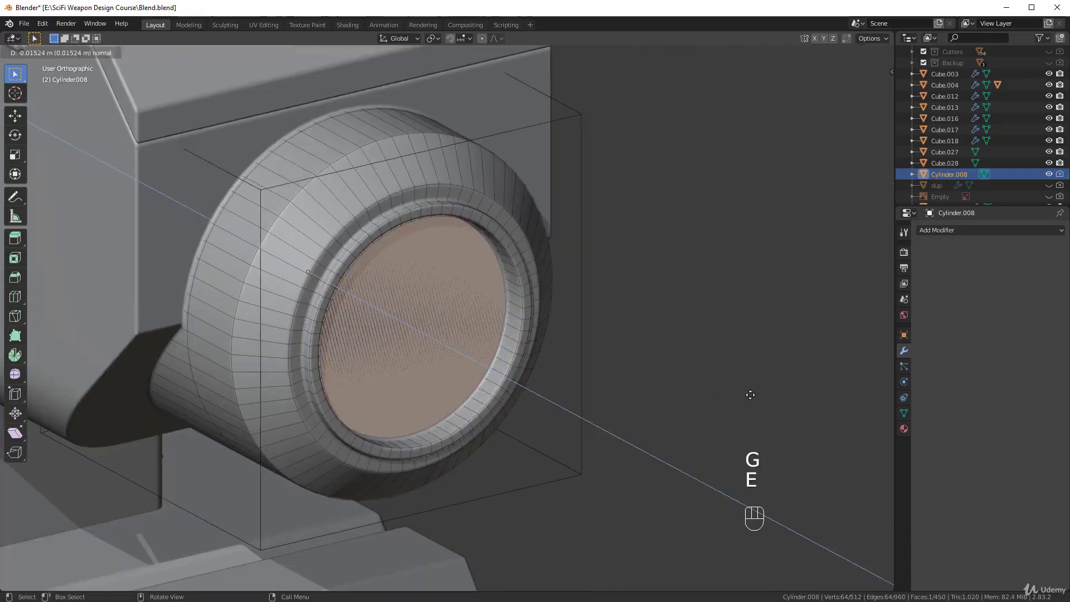
pyautogui.click(750, 395)
pyautogui.scroll(3, 738, 394)
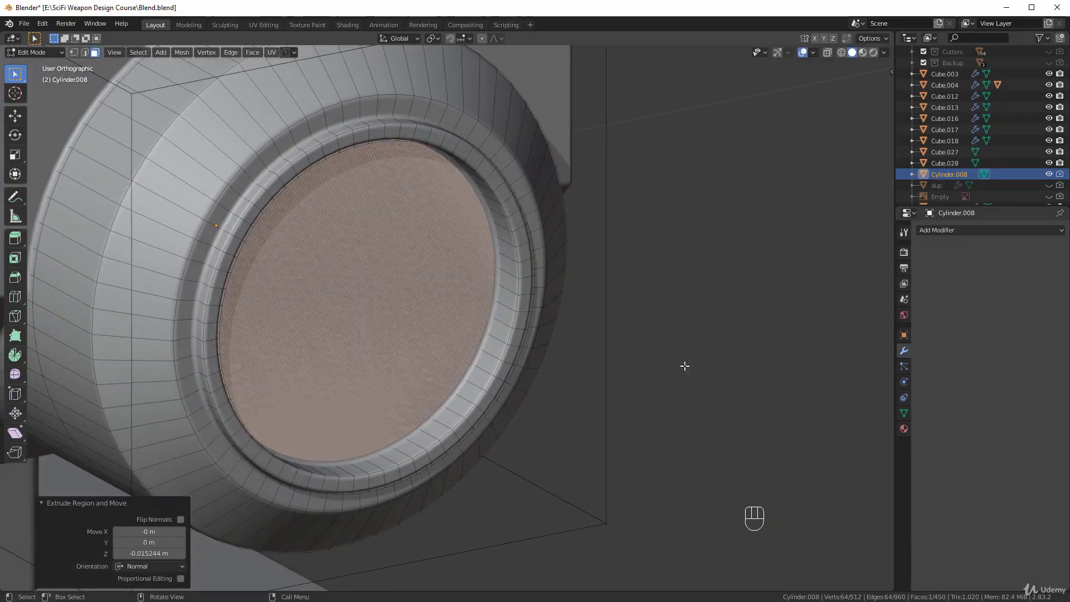
pyautogui.press('i')
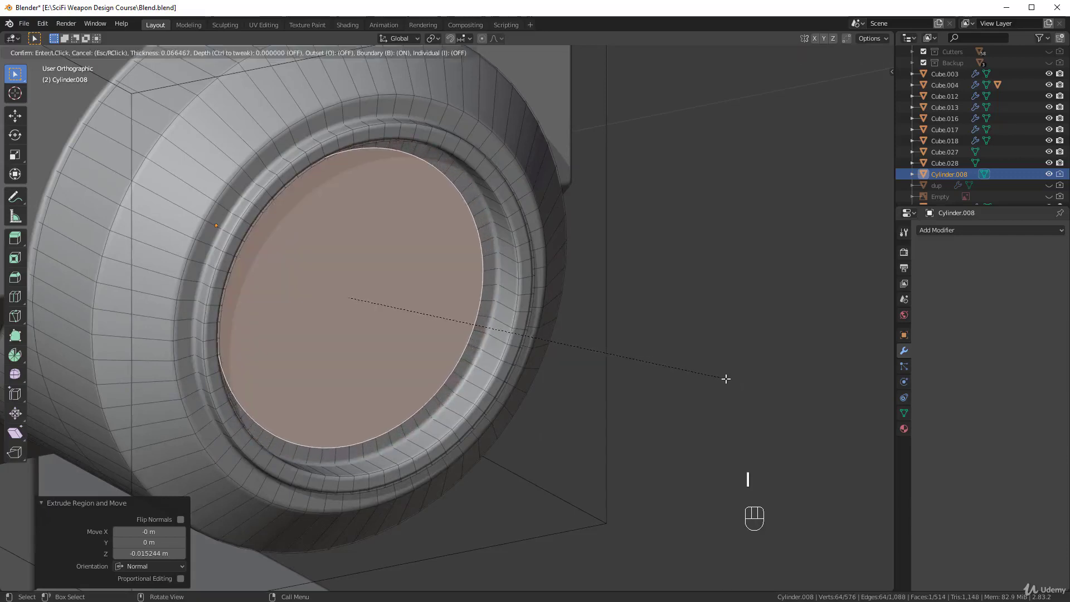
pyautogui.click(724, 379)
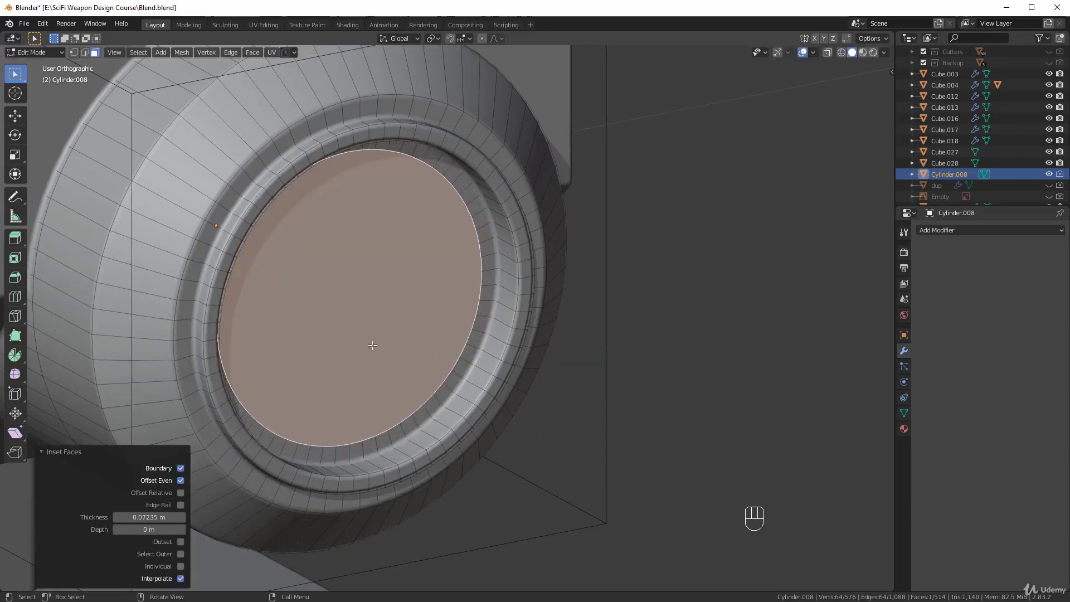
# Step: Delete the innermost front face to leave a circular opening in the lens housing
pyautogui.press('x')
pyautogui.click(423, 301)
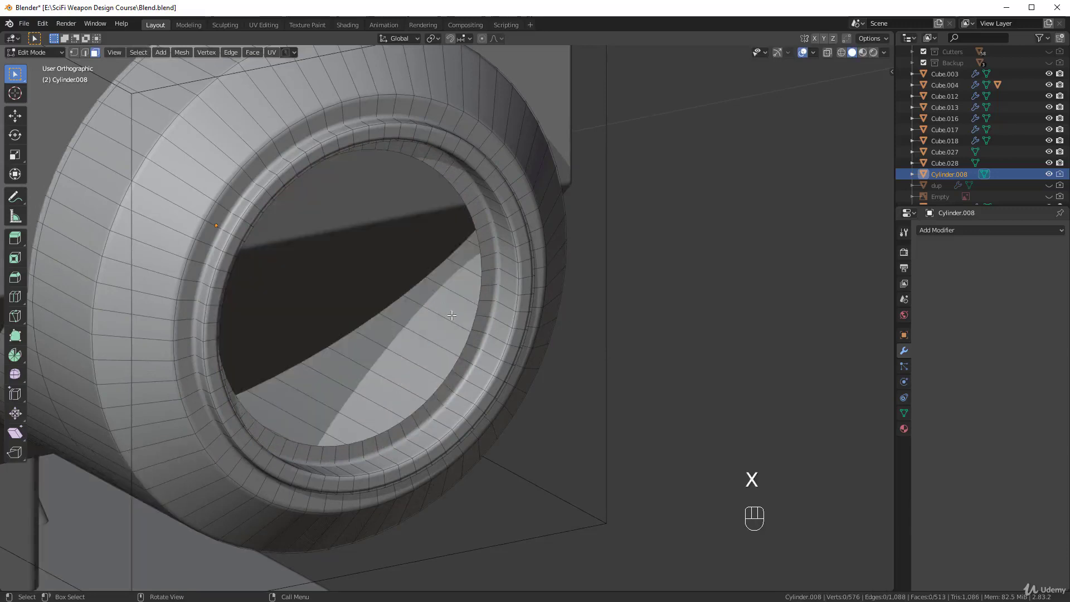
pyautogui.moveTo(488, 334); pyautogui.dragTo(490, 331, button='middle')
pyautogui.press('Tab')
pyautogui.press('Tab')
pyautogui.scroll(4, 471, 301)
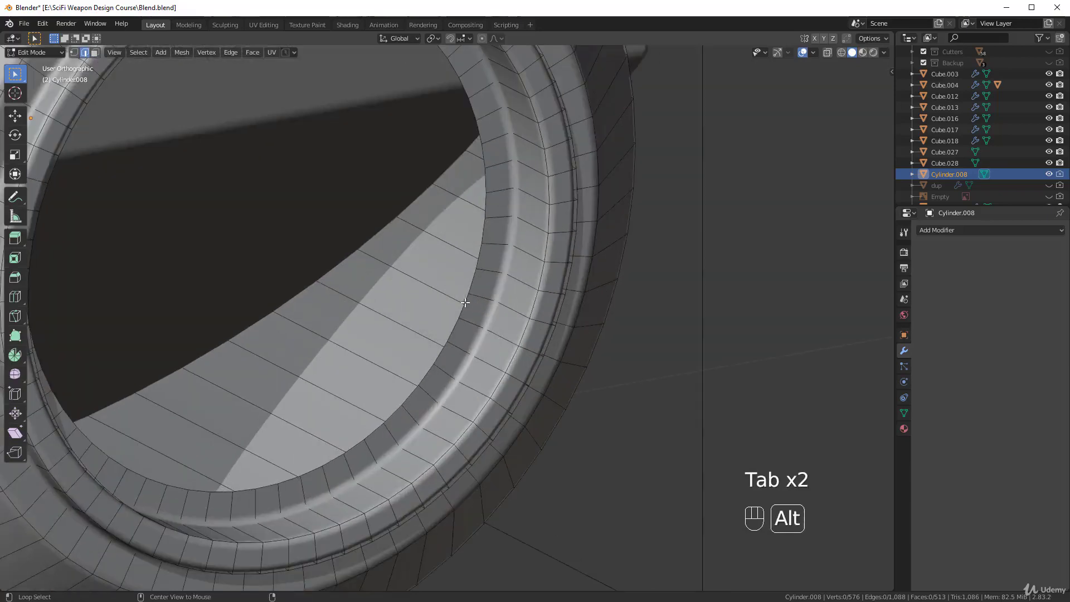
# Step: Select the edge loop around the circular opening and close it with Grid Fill
pyautogui.keyDown('alt'); pyautogui.click(464, 302); pyautogui.keyUp('alt')
pyautogui.scroll(-4, 464, 301)
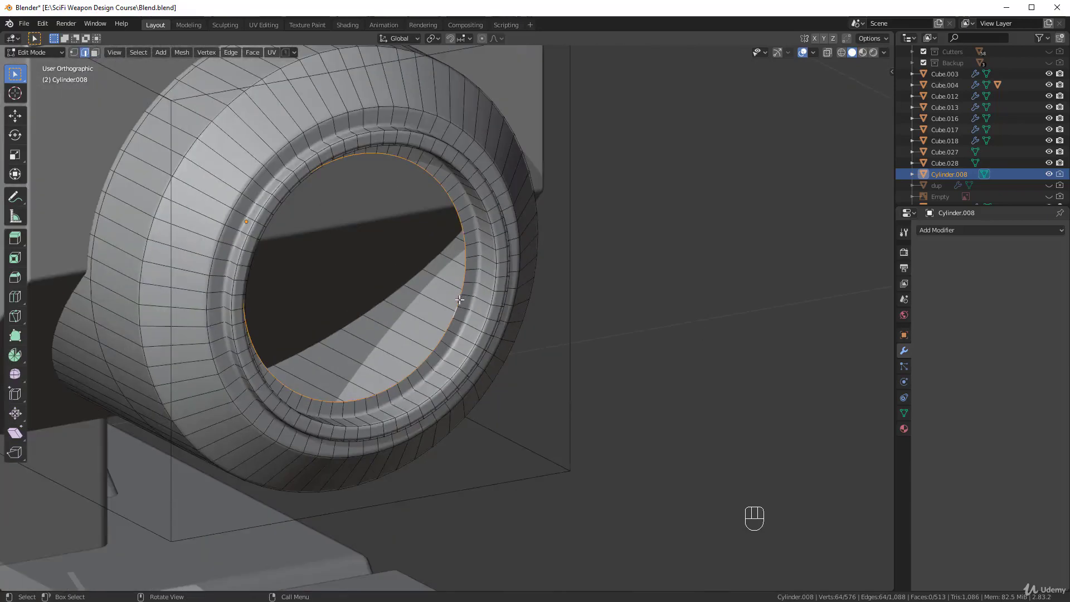
pyautogui.press('f')
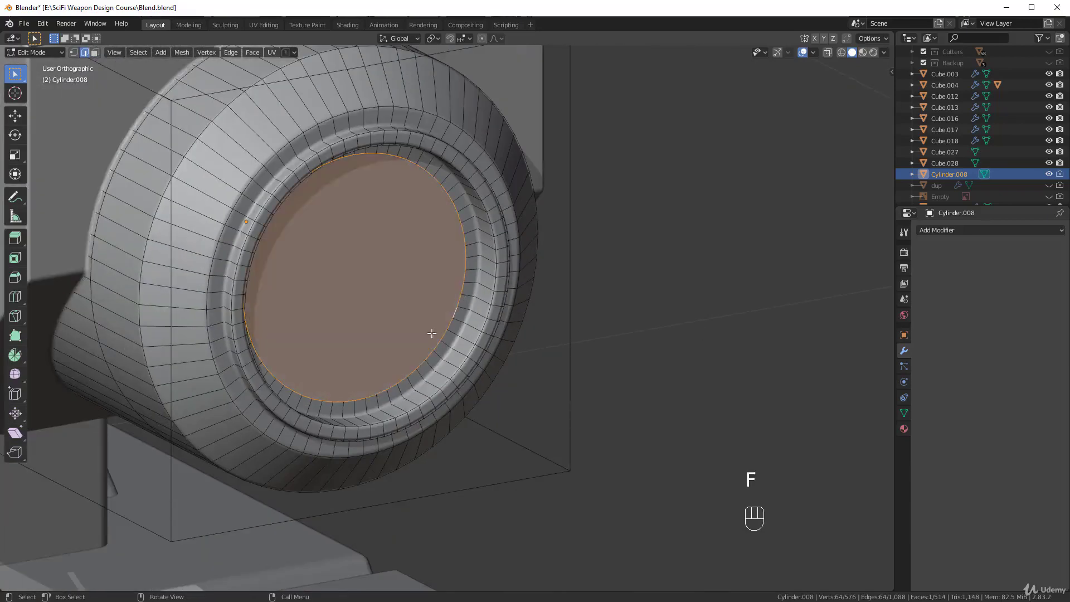
pyautogui.hotkey('ctrl', 'z')
pyautogui.moveTo(435, 325); pyautogui.dragTo(437, 333, button='middle')
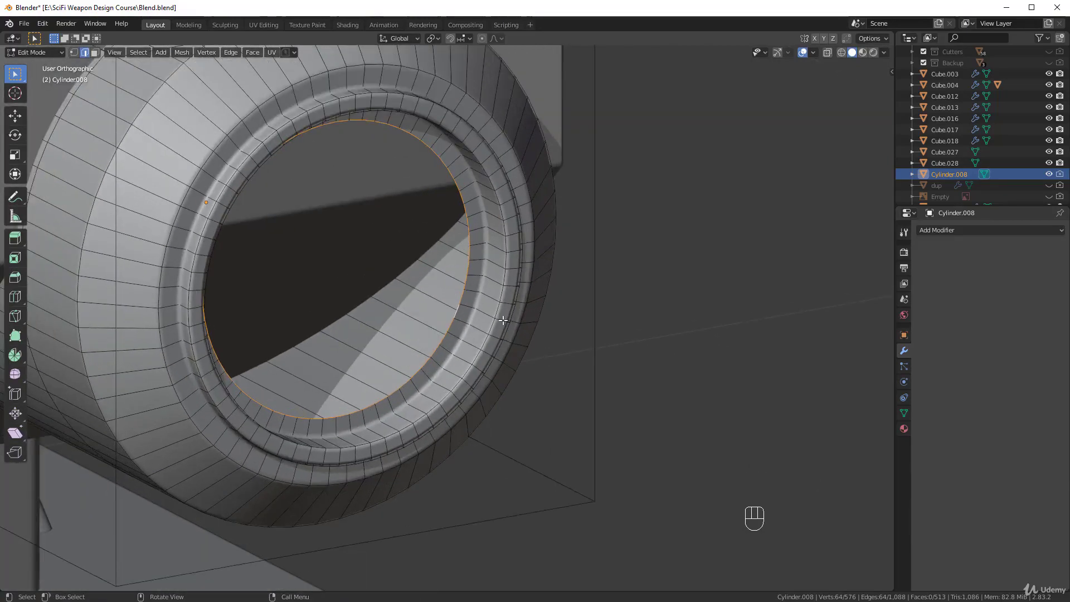
pyautogui.press('F3')
pyautogui.write('grid')
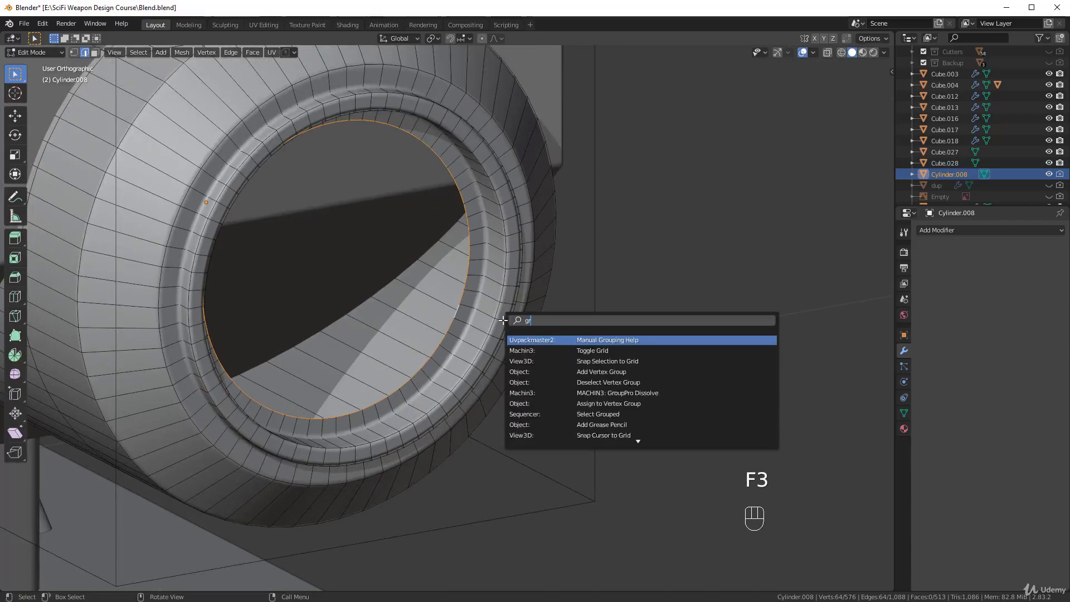
pyautogui.press('Down')
pyautogui.press('Down')
pyautogui.press('Down')
pyautogui.press('Down')
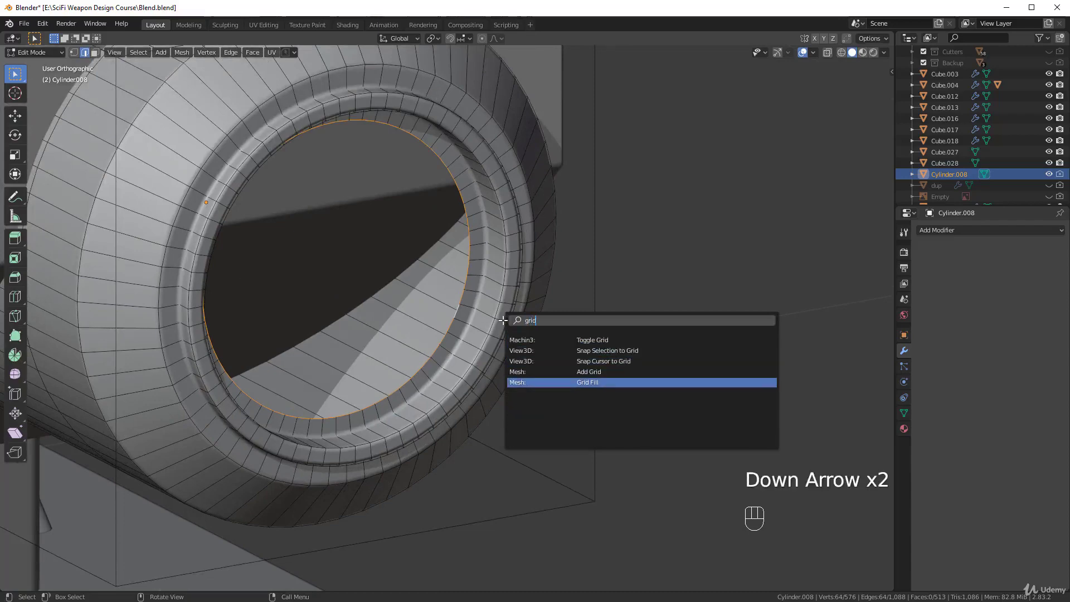
pyautogui.press('Return')
pyautogui.moveTo(493, 323); pyautogui.dragTo(430, 327, button='middle')
pyautogui.moveTo(367, 300); pyautogui.dragTo(517, 427, button='middle')
# Step: Examine the grid-filled lens on the scope in Object Mode and return to editing its mesh
pyautogui.press('Tab')
pyautogui.scroll(-5, 523, 262)
pyautogui.moveTo(523, 262); pyautogui.dragTo(519, 310, button='middle')
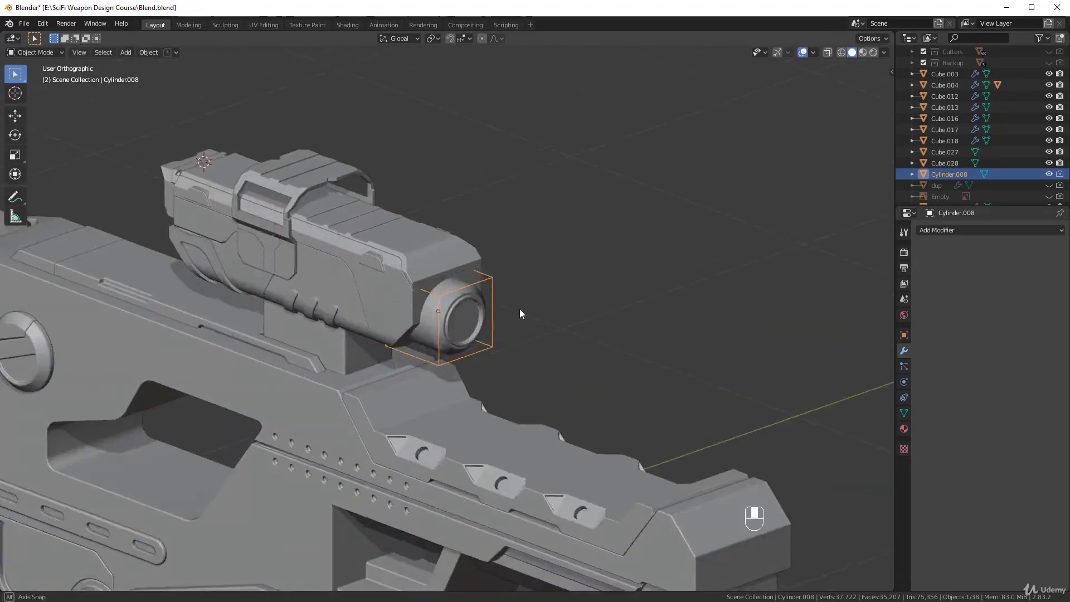
pyautogui.scroll(8, 496, 310)
pyautogui.scroll(3, 492, 290)
pyautogui.press('Tab')
pyautogui.moveTo(470, 366); pyautogui.dragTo(480, 309, button='middle')
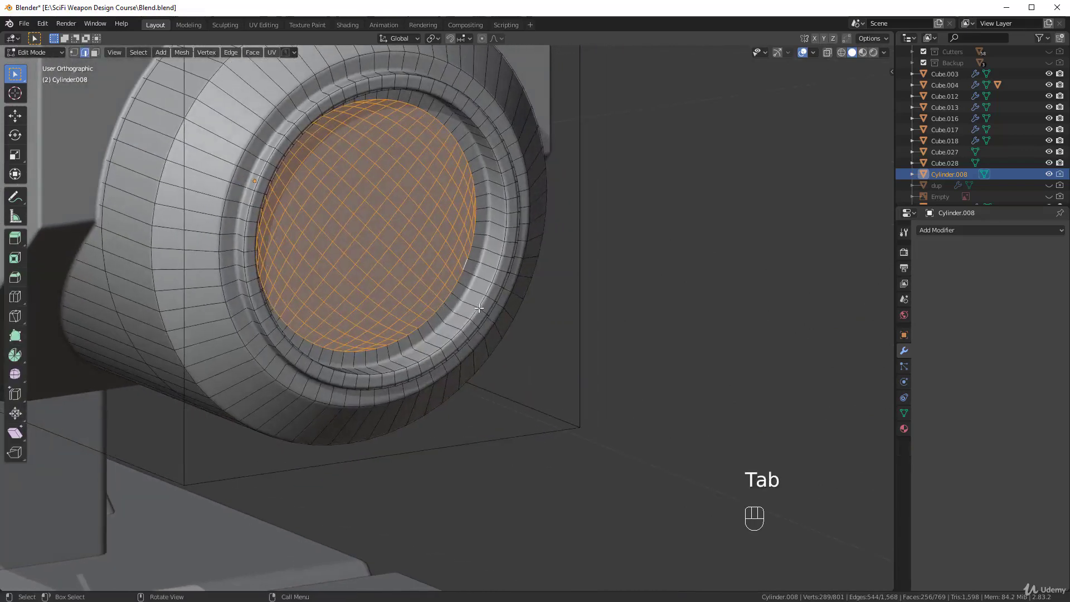
pyautogui.hotkey('ctrl', 'i')
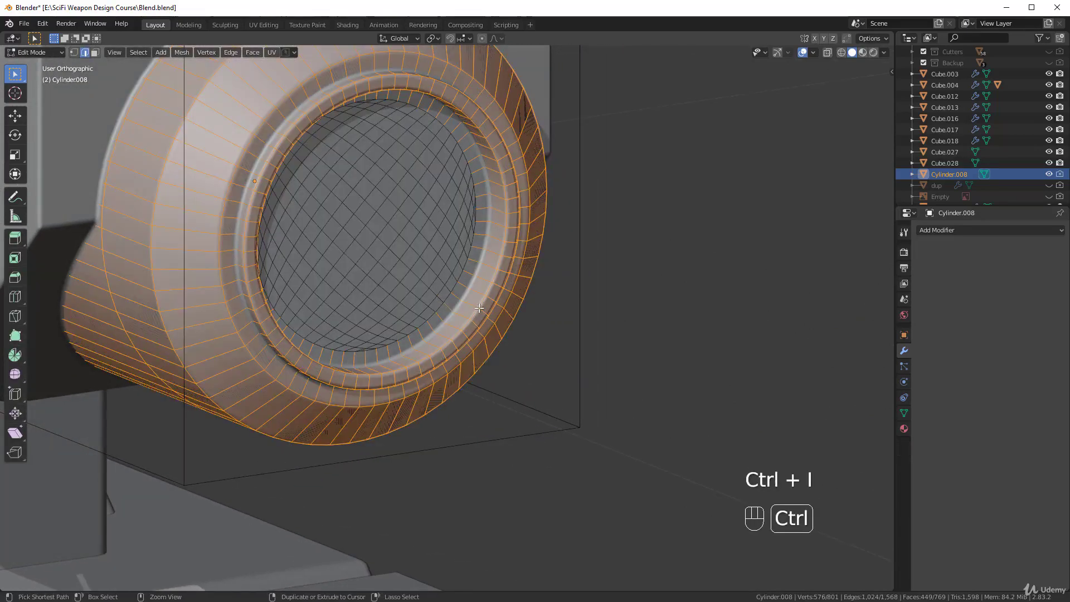
pyautogui.scroll(6, 479, 308)
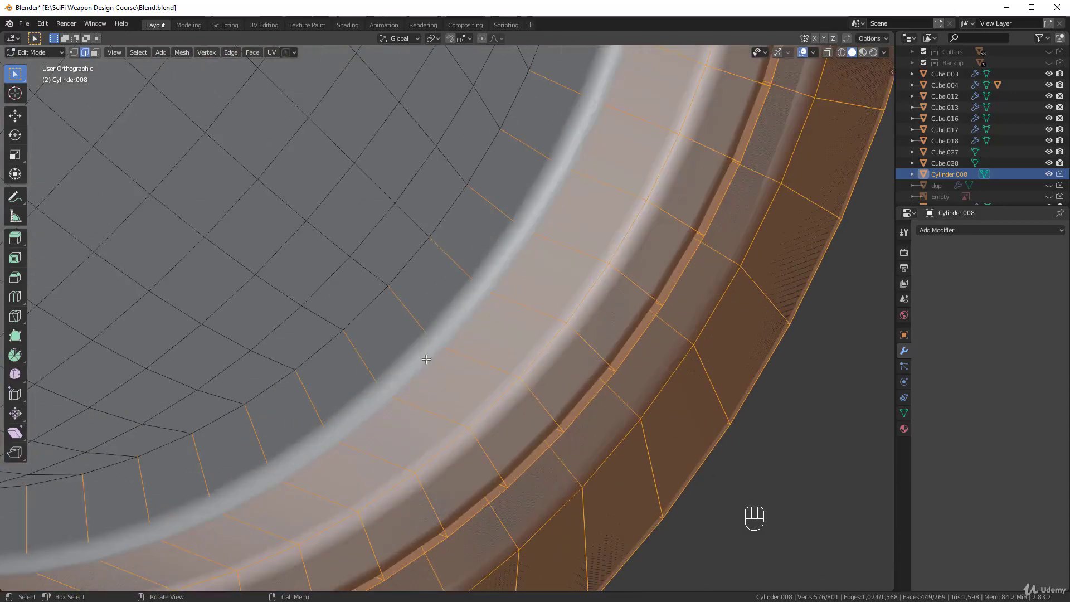
pyautogui.press('Tab')
pyautogui.scroll(-3, 496, 347)
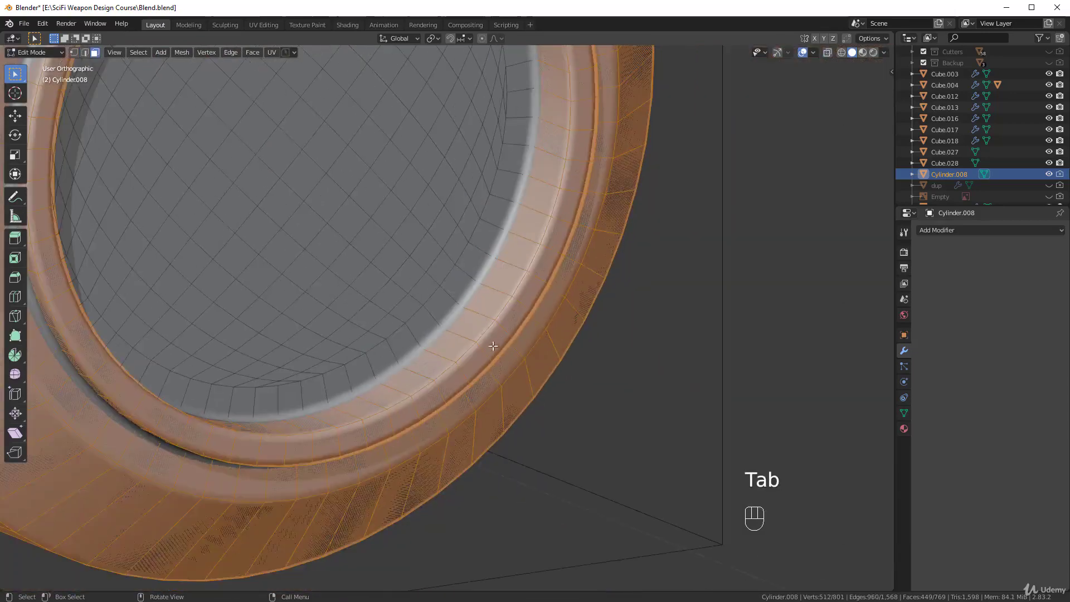
pyautogui.hotkey('ctrl', 'z')
pyautogui.hotkey('ctrl', 'z')
pyautogui.hotkey('ctrl', 'z')
# Step: Invert the lens selection in face mode and hide the rest of the housing so only the grid-filled lens faces remain
pyautogui.press('Tab')
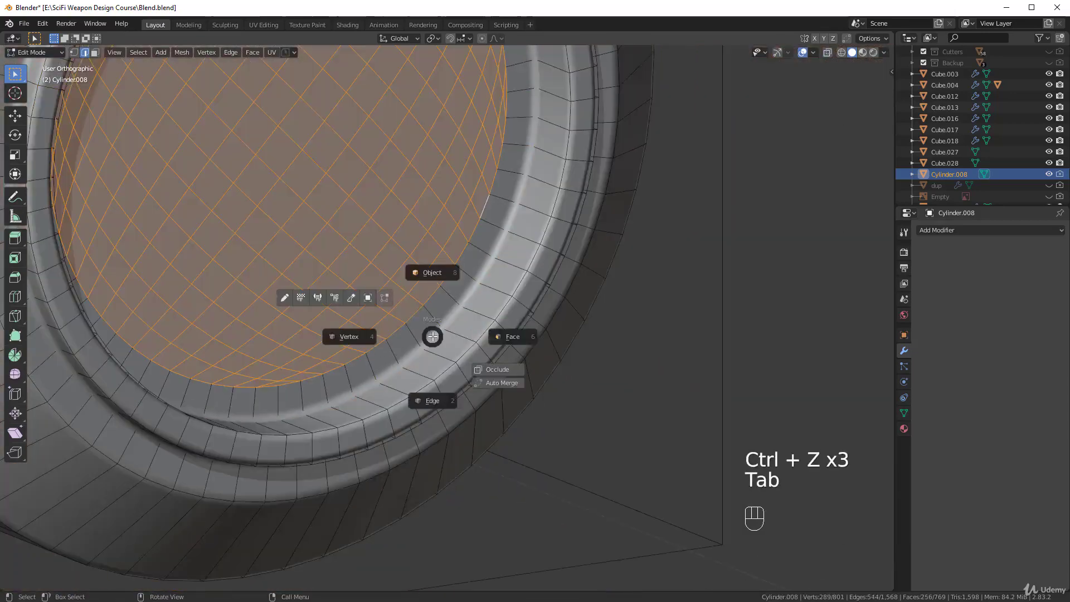
pyautogui.scroll(-2, 504, 334)
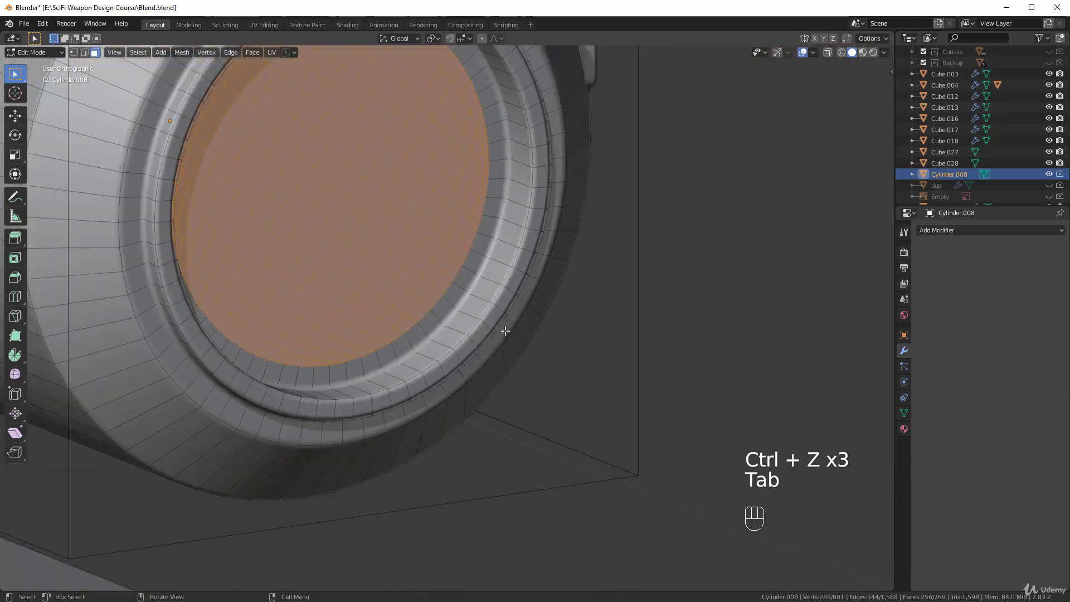
pyautogui.hotkey('ctrl', 'i')
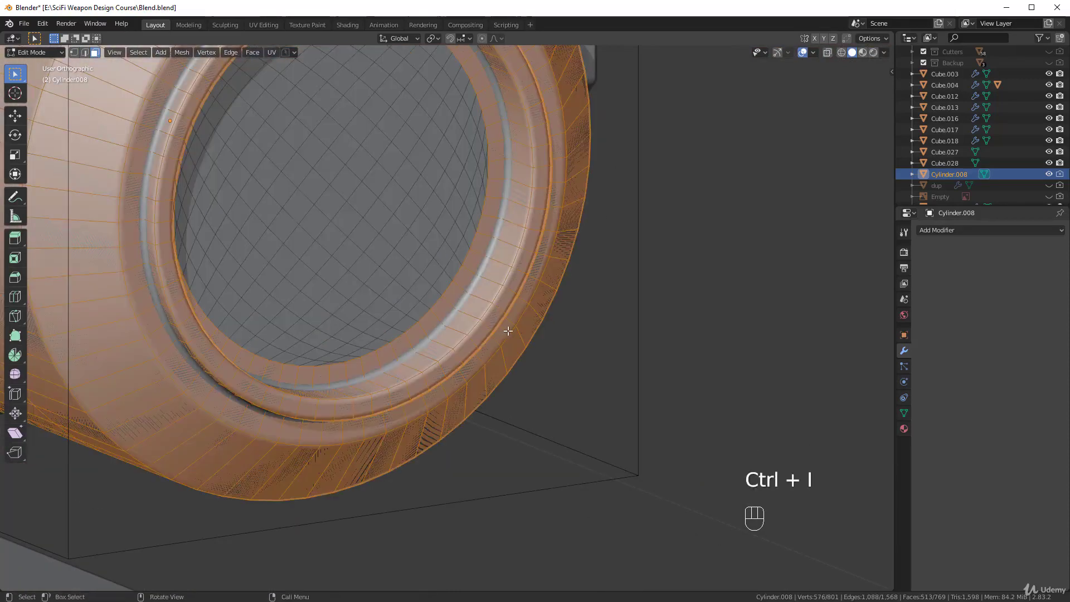
pyautogui.press('h')
pyautogui.moveTo(474, 329); pyautogui.dragTo(370, 298, button='middle')
# Step: Select only the vertex at the exact centre of the lens grid
pyautogui.press('Tab')
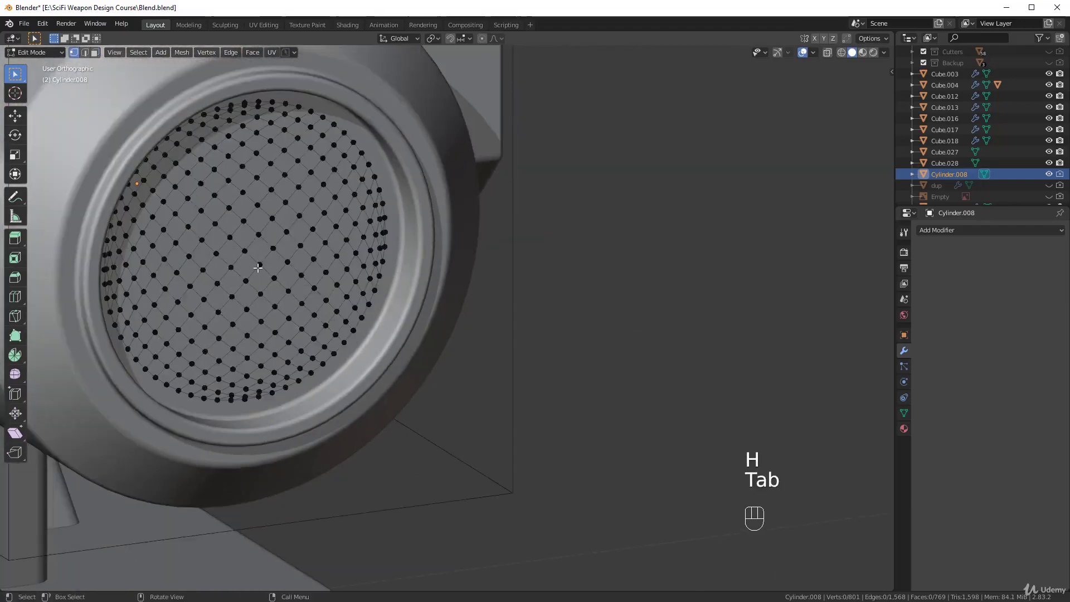
pyautogui.press('l')
pyautogui.hotkey('alt', 'a')
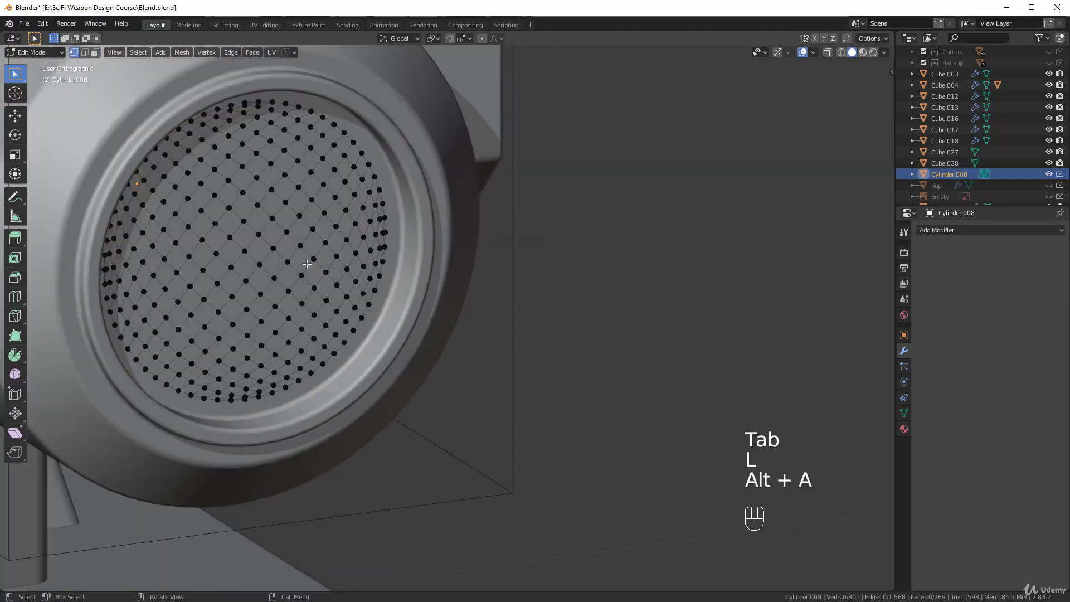
pyautogui.press('KP_3')
pyautogui.moveTo(306, 262)
pyautogui.keyDown('shift'); pyautogui.mouseDown(button='middle')
pyautogui.moveTo(396, 282)
pyautogui.moveTo(303, 258)
pyautogui.mouseUp(button='middle'); pyautogui.keyUp('shift')
pyautogui.scroll(4, 304, 258)
pyautogui.scroll(-3, 317, 229)
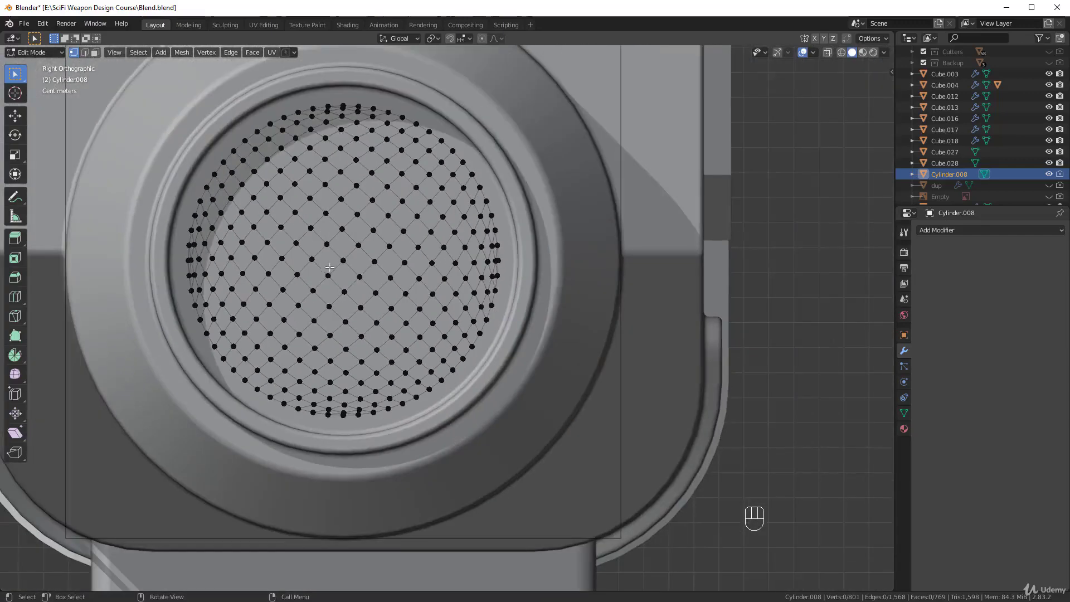
pyautogui.scroll(-3, 346, 268)
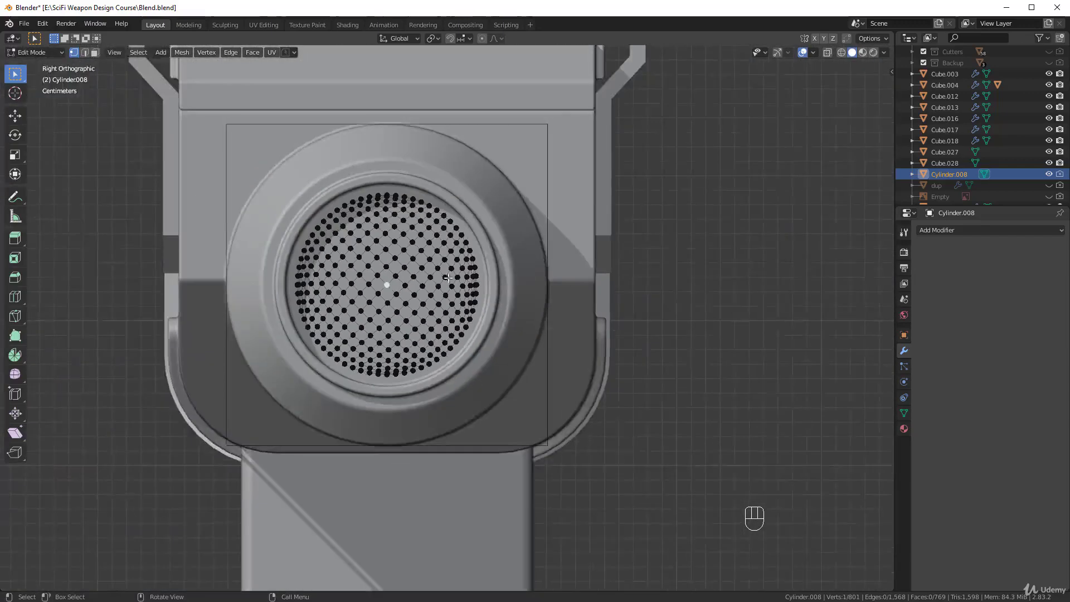
pyautogui.moveTo(346, 268); pyautogui.dragTo(575, 305, button='middle')
pyautogui.scroll(3, 575, 305)
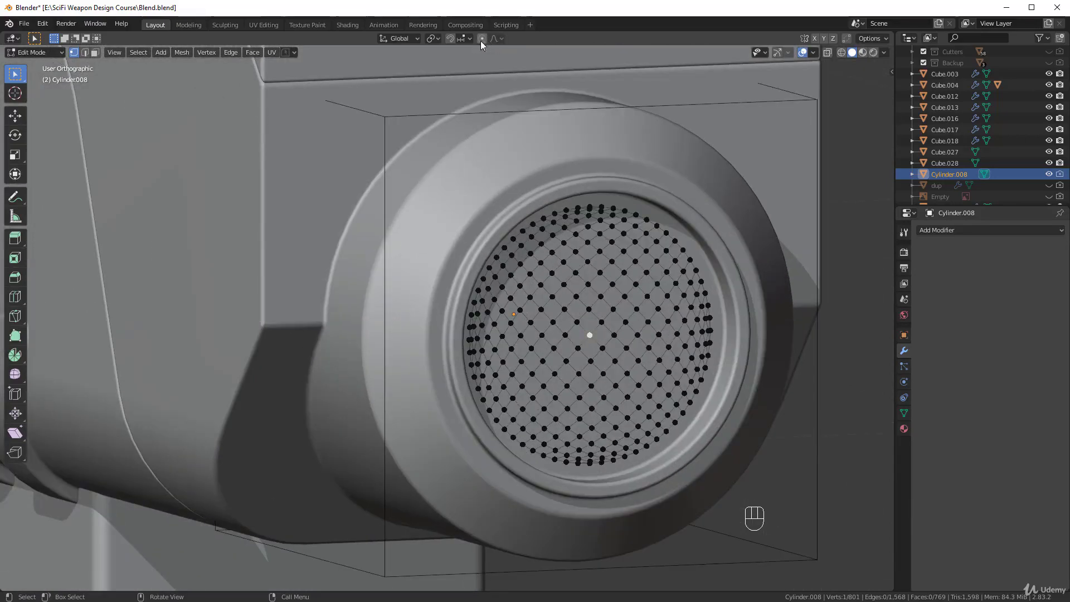
# Step: Enable proportional editing with the Sphere falloff
pyautogui.click(497, 40)
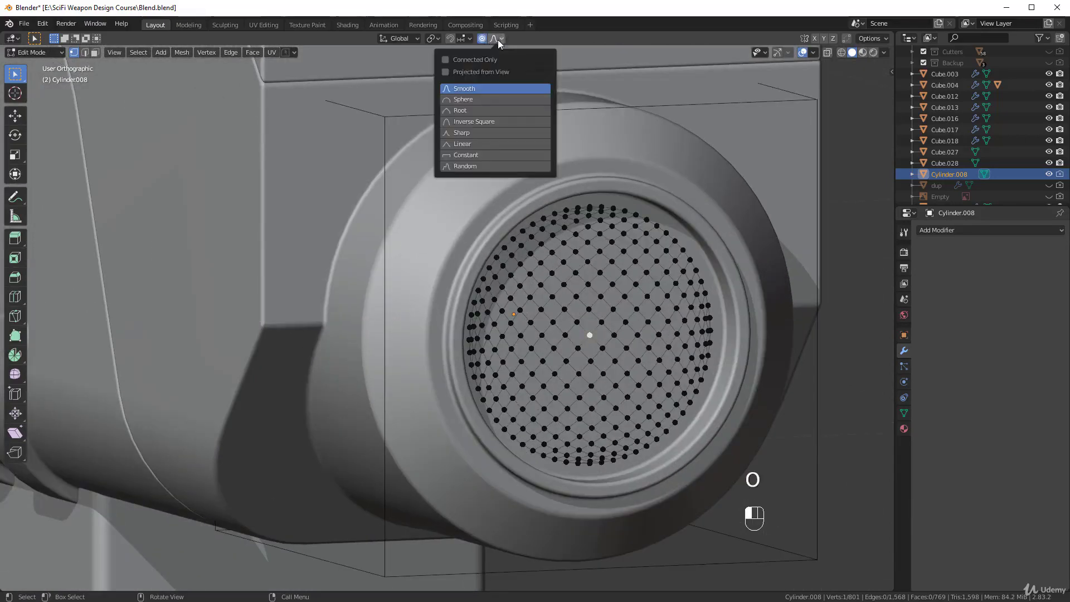
pyautogui.click(475, 102)
pyautogui.moveTo(475, 102); pyautogui.dragTo(370, 159, button='middle')
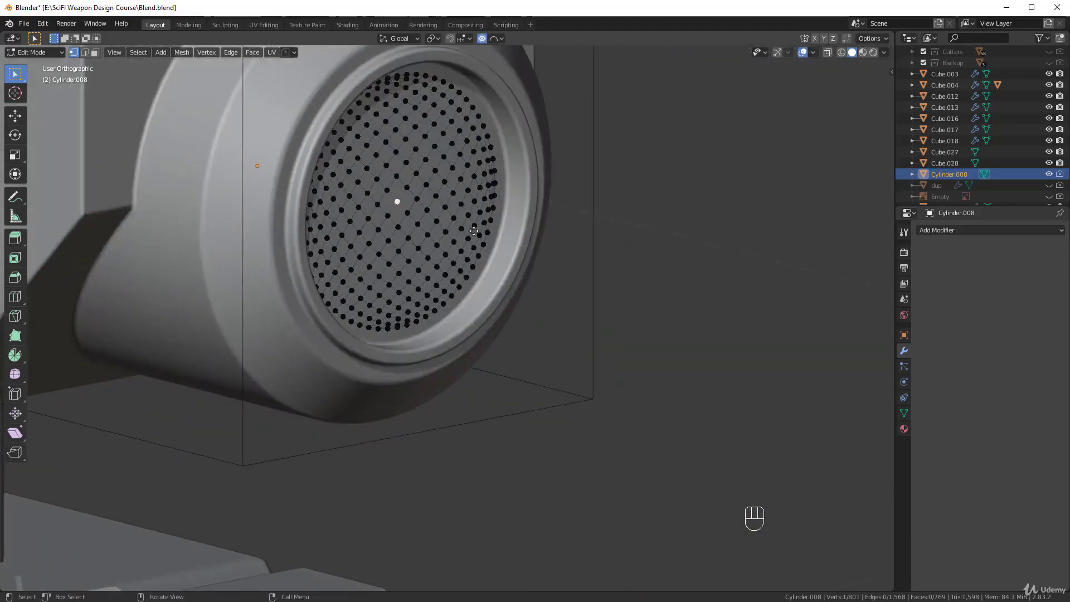
pyautogui.press('g')
pyautogui.press('x')
pyautogui.scroll(-7, 486, 233)
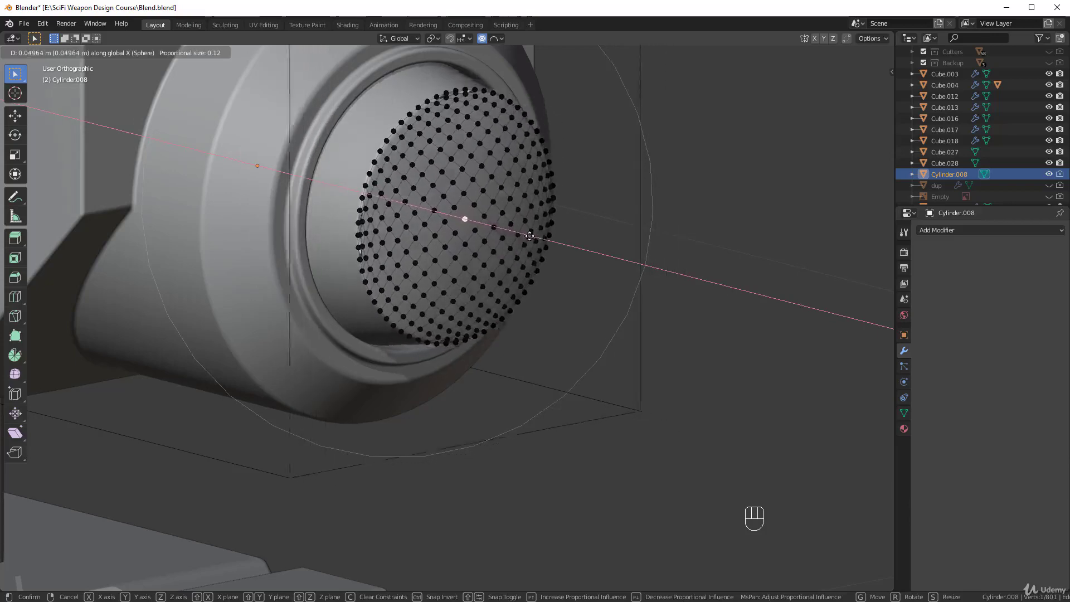
pyautogui.rightClick(699, 287)
pyautogui.moveTo(699, 286); pyautogui.dragTo(586, 281, button='middle')
pyautogui.scroll(2, 585, 281)
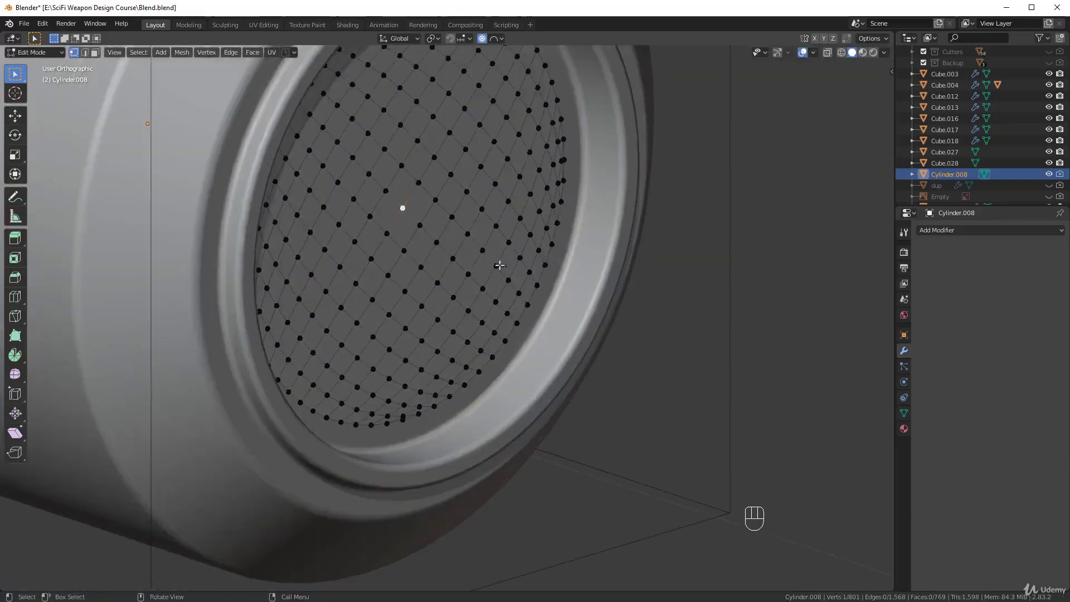
pyautogui.press('g')
pyautogui.rightClick(553, 280)
pyautogui.scroll(-4, 549, 273)
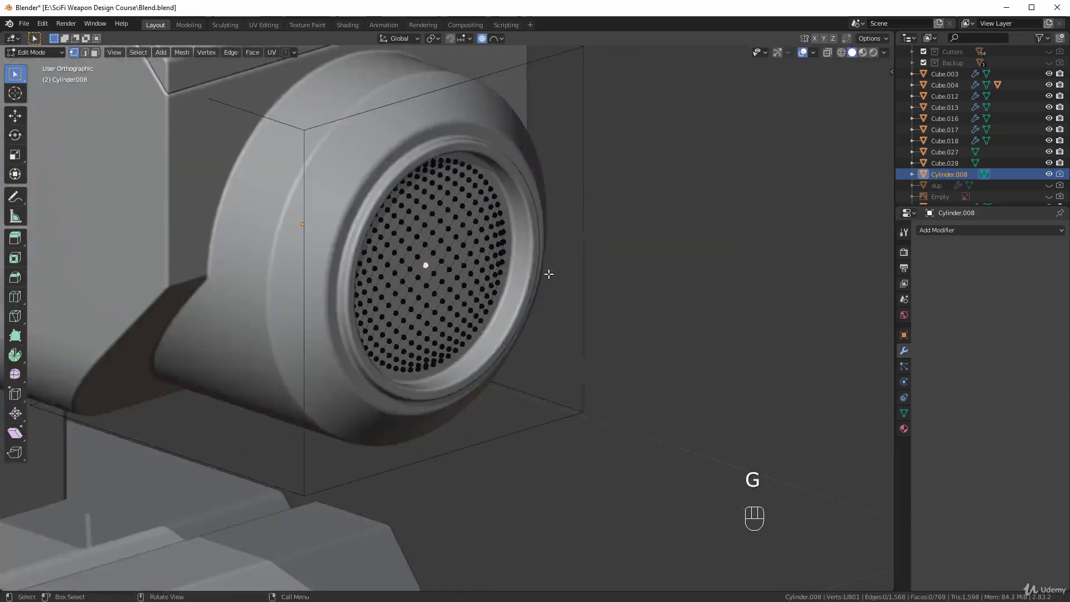
# Step: Try to separate all the lens grid faces into their own object
pyautogui.scroll(4, 509, 292)
pyautogui.press('a')
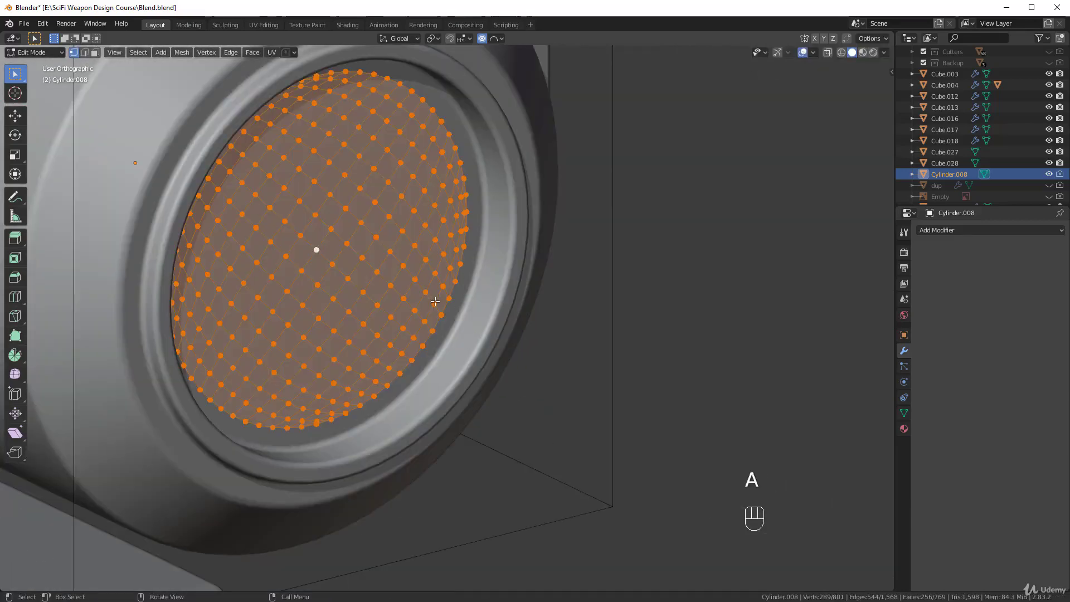
pyautogui.press('p')
pyautogui.click(435, 301)
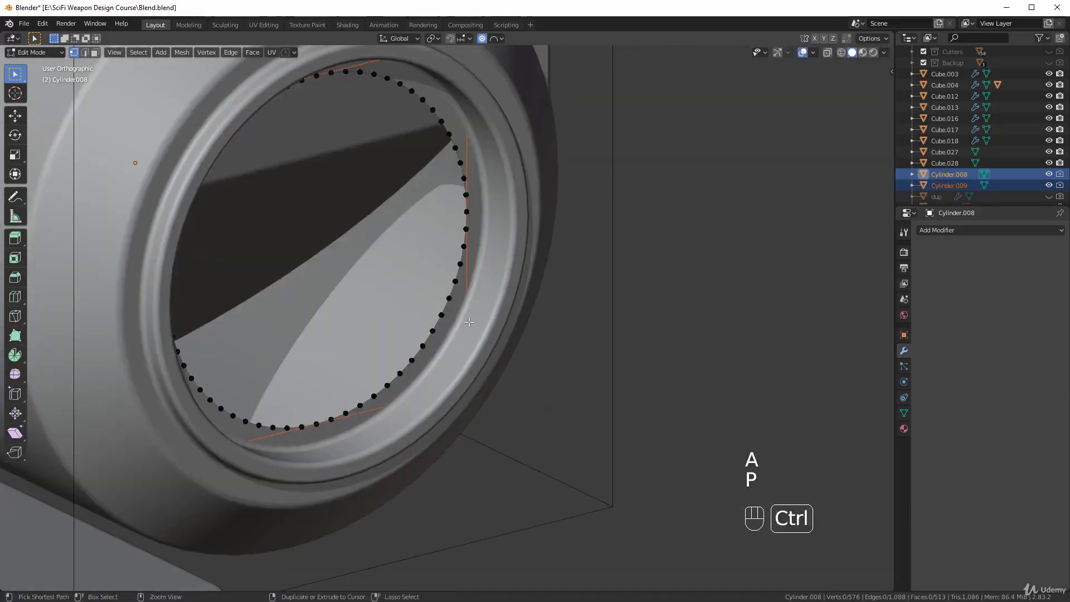
# Step: Undo the lens separation and restore the selection of the grid's centre vertex
pyautogui.hotkey('ctrl', 'z')
pyautogui.hotkey('ctrl', 'z')
pyautogui.moveTo(440, 243); pyautogui.dragTo(480, 205, button='middle')
pyautogui.press('Tab')
pyautogui.press('Tab')
pyautogui.keyDown('ctrl'); pyautogui.moveTo(506, 255); pyautogui.dragTo(538, 336, button='middle'); pyautogui.keyUp('ctrl')
pyautogui.hotkey('ctrl', 'z')
pyautogui.hotkey('ctrl', 'z')
pyautogui.hotkey('ctrl', 'z')
pyautogui.hotkey('ctrl', 'z')
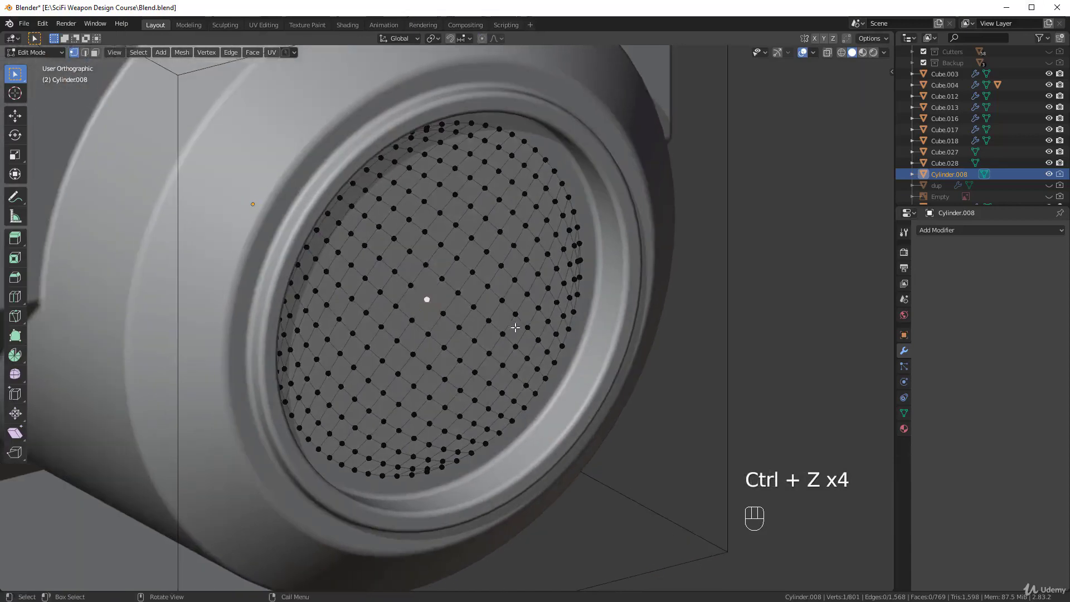
# Step: Change the proportional falloff to Smooth and pull the lens's centre vertex outward about 0.035 m along X with a proportional size of 0.14
pyautogui.press('g')
pyautogui.rightClick(539, 337)
pyautogui.press('o')
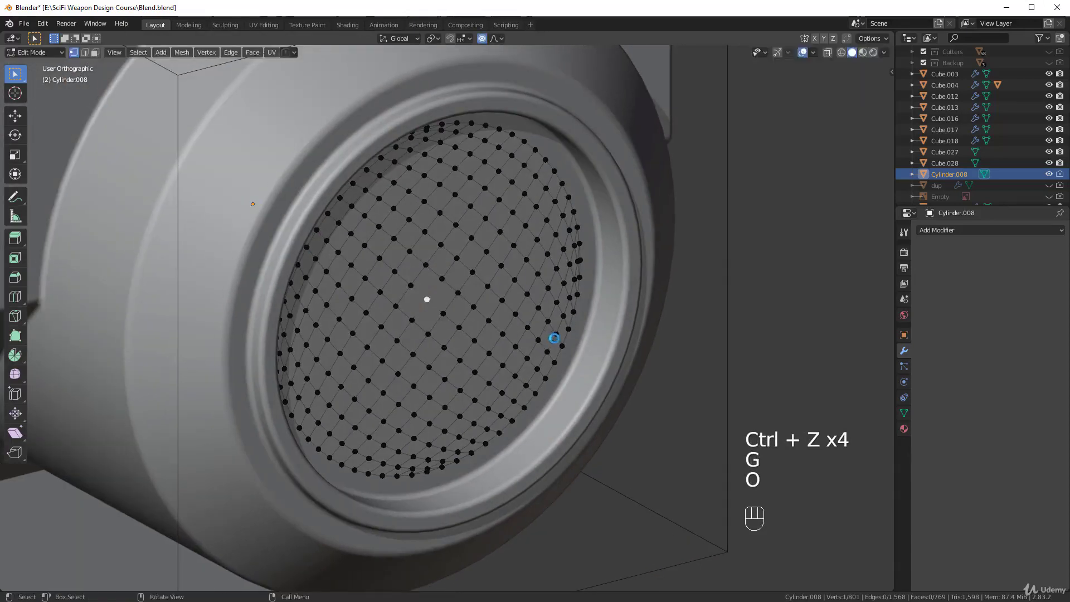
pyautogui.press('g')
pyautogui.press('x')
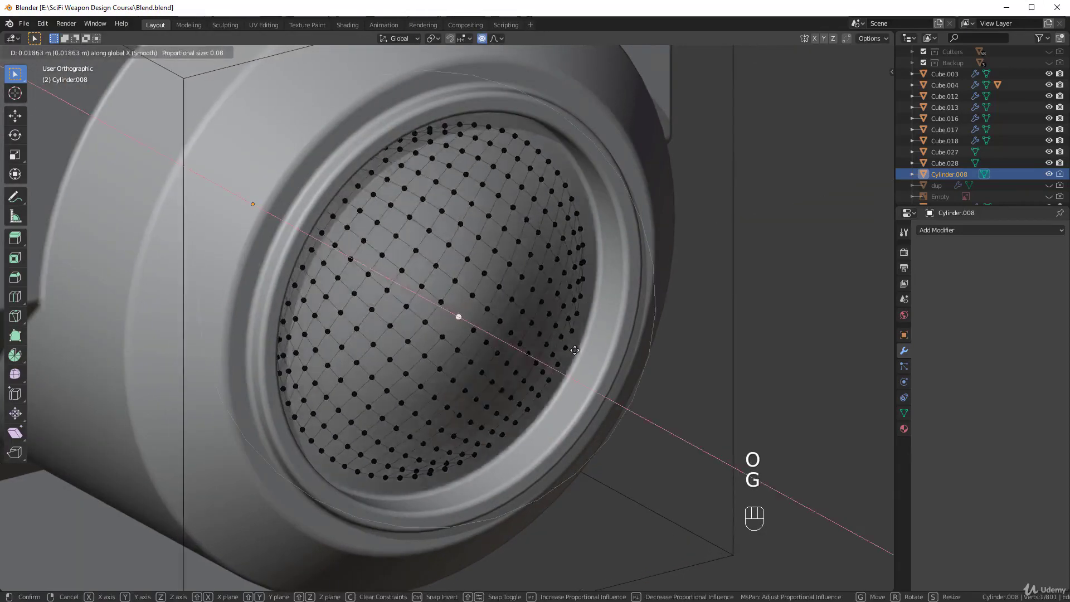
pyautogui.scroll(-7, 579, 350)
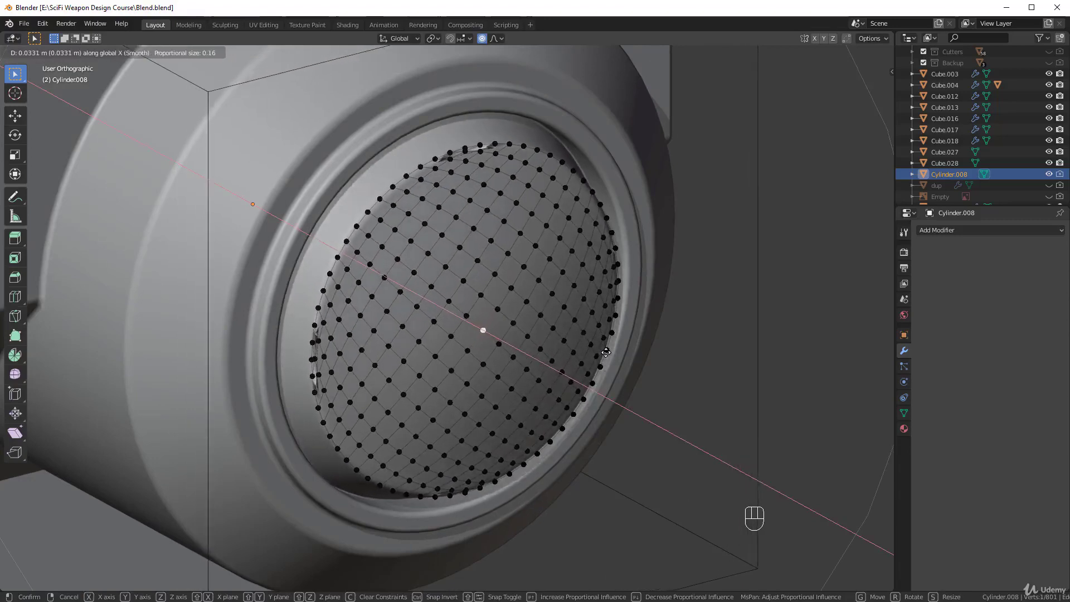
pyautogui.scroll(2, 608, 353)
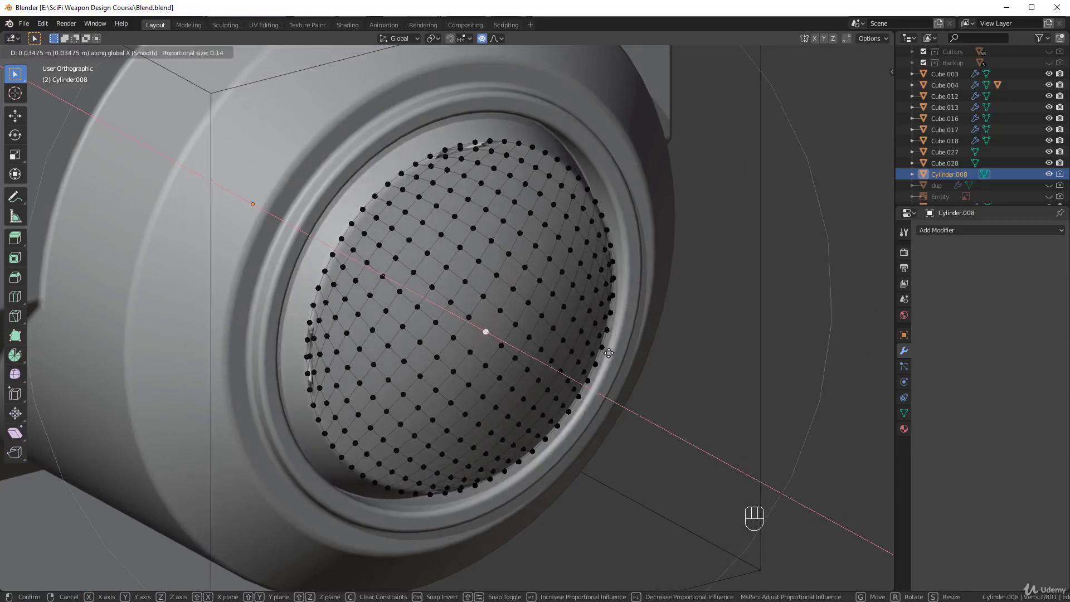
pyautogui.click(609, 353)
# Step: Examine the bulged lens inside its ring in Object Mode, and return to the centre vertex selection
pyautogui.press('Tab')
pyautogui.hotkey('alt', 'a')
pyautogui.moveTo(593, 270)
pyautogui.mouseDown(button='middle')
pyautogui.moveTo(573, 289)
pyautogui.moveTo(524, 294)
pyautogui.moveTo(558, 296)
pyautogui.moveTo(596, 273)
pyautogui.mouseUp(button='middle')
pyautogui.scroll(-3, 590, 303)
pyautogui.scroll(4, 631, 316)
pyautogui.hotkey('ctrl', 'z')
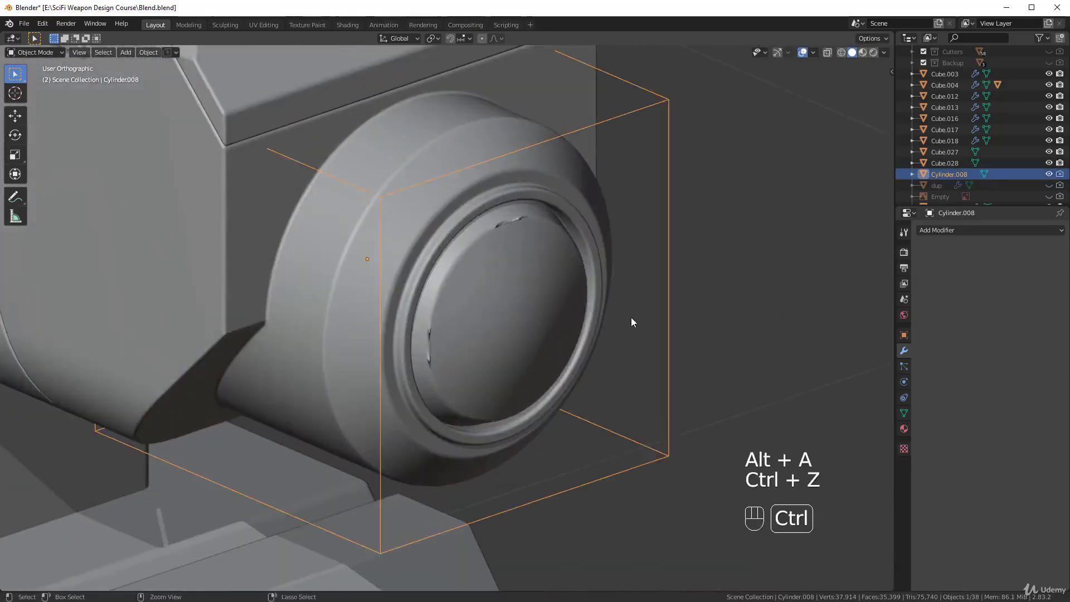
pyautogui.hotkey('ctrl', 'z')
pyautogui.hotkey('ctrl', 'z')
# Step: Try to pull the centre vertex further along X with a proportional size of 0.10 and move the whole lens back into the housing
pyautogui.press('g')
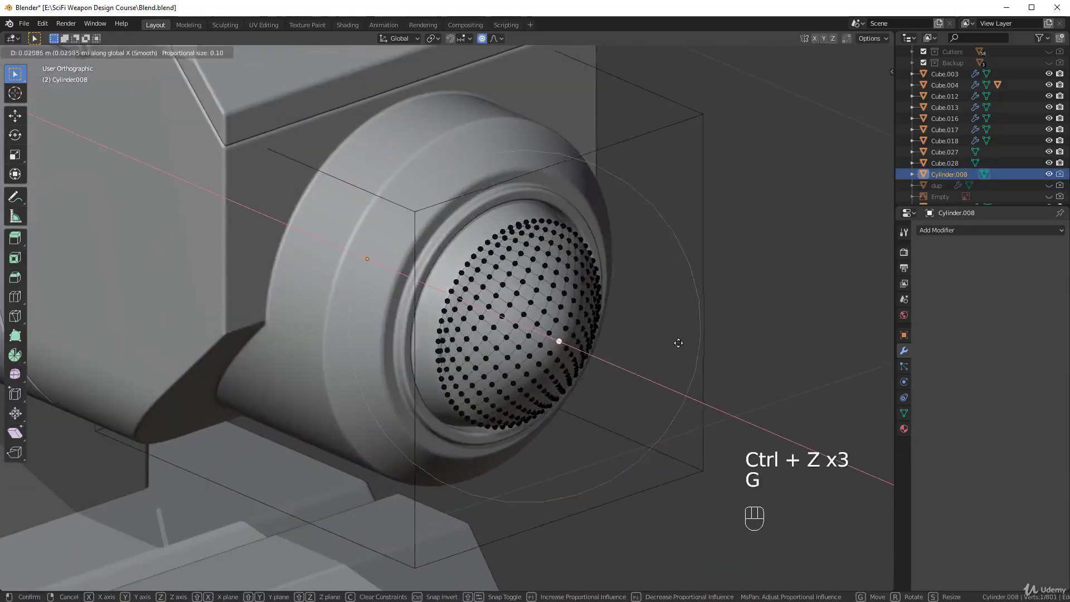
pyautogui.click(689, 346)
pyautogui.press('a')
pyautogui.moveTo(645, 353); pyautogui.dragTo(690, 358, button='middle')
pyautogui.press('g')
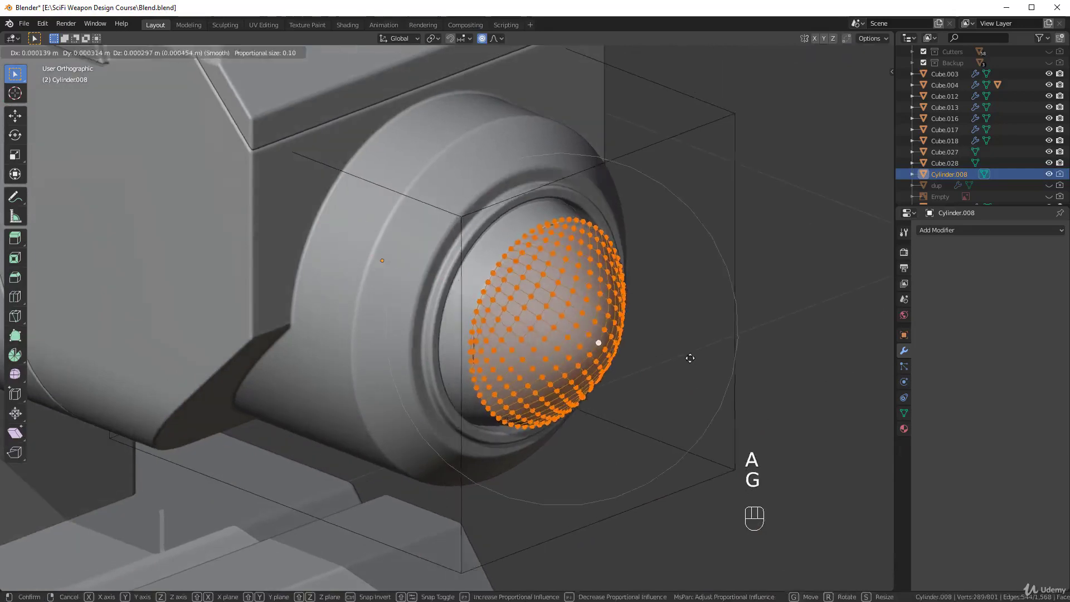
pyautogui.click(655, 332)
pyautogui.press('Tab')
pyautogui.hotkey('alt', 'a')
pyautogui.scroll(-4, 657, 264)
pyautogui.moveTo(657, 264); pyautogui.dragTo(566, 346, button='middle')
# Step: Undo the last two lens moves, back to the first bulge with its centre vertex selected
pyautogui.hotkey('ctrl', 'z')
pyautogui.hotkey('ctrl', 'z')
pyautogui.hotkey('ctrl', 'z')
pyautogui.hotkey('ctrl', 'z')
pyautogui.scroll(3, 604, 354)
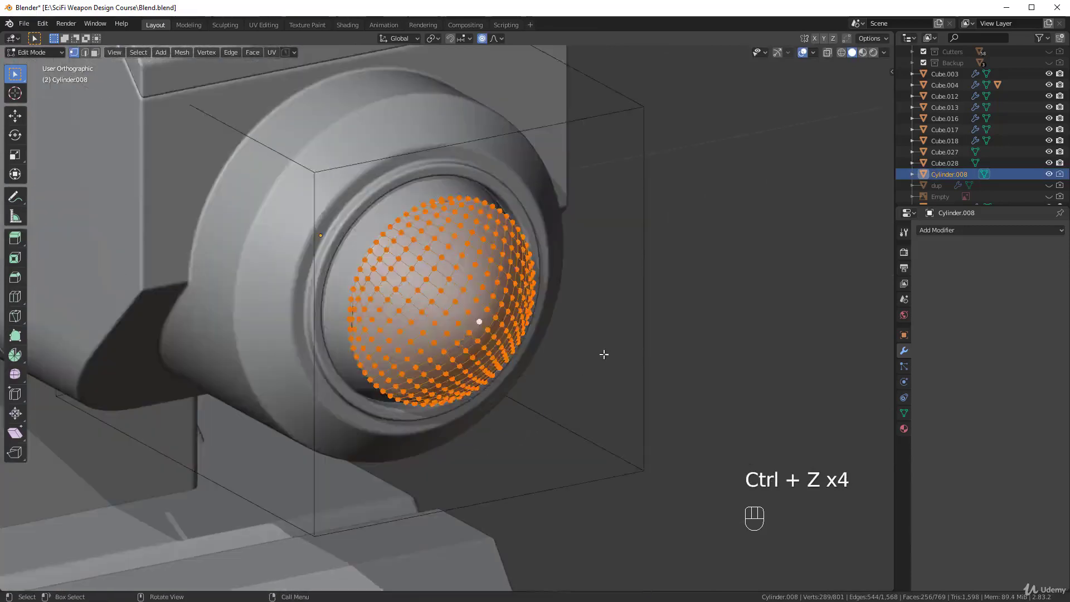
pyautogui.scroll(3, 605, 354)
pyautogui.hotkey('ctrl', 'z')
pyautogui.hotkey('ctrl', 'z')
pyautogui.hotkey('ctrl', 'z')
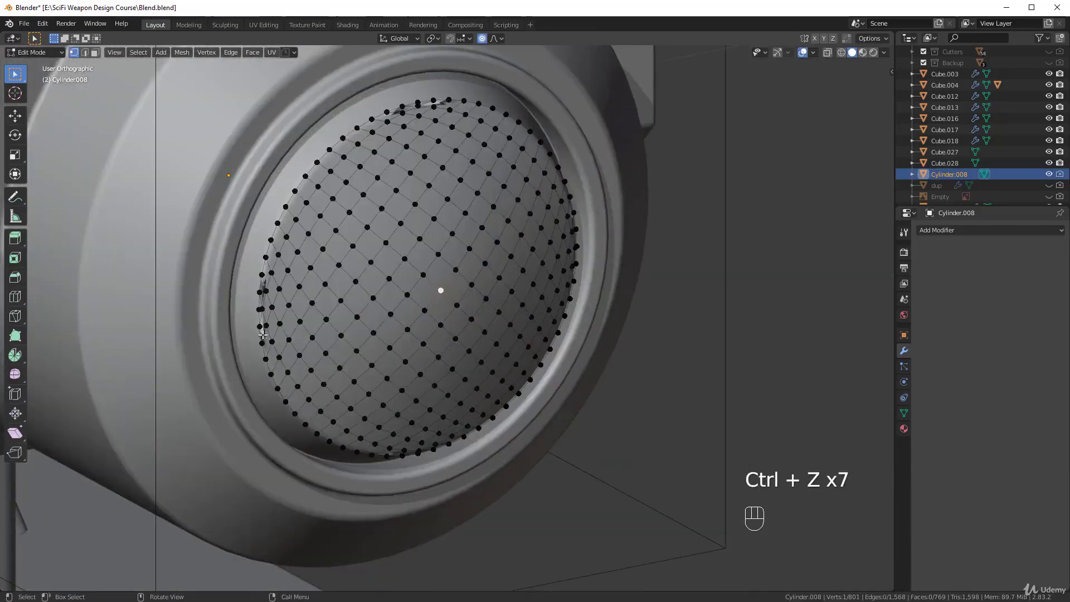
# Step: Pull the lens's centre vertex outward about 0.072 m along X with Smooth falloff and a proportional size of about 0.21
pyautogui.scroll(2, 264, 334)
pyautogui.scroll(-3, 348, 287)
pyautogui.moveTo(417, 304); pyautogui.dragTo(551, 339, button='middle')
pyautogui.press('g')
pyautogui.scroll(-15, 580, 350)
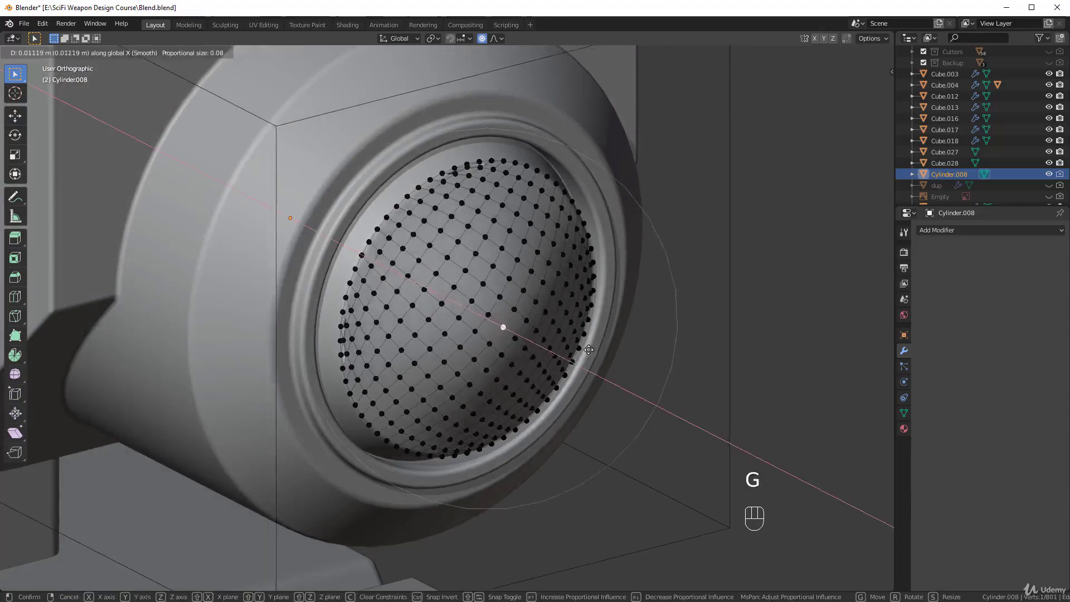
pyautogui.press('x')
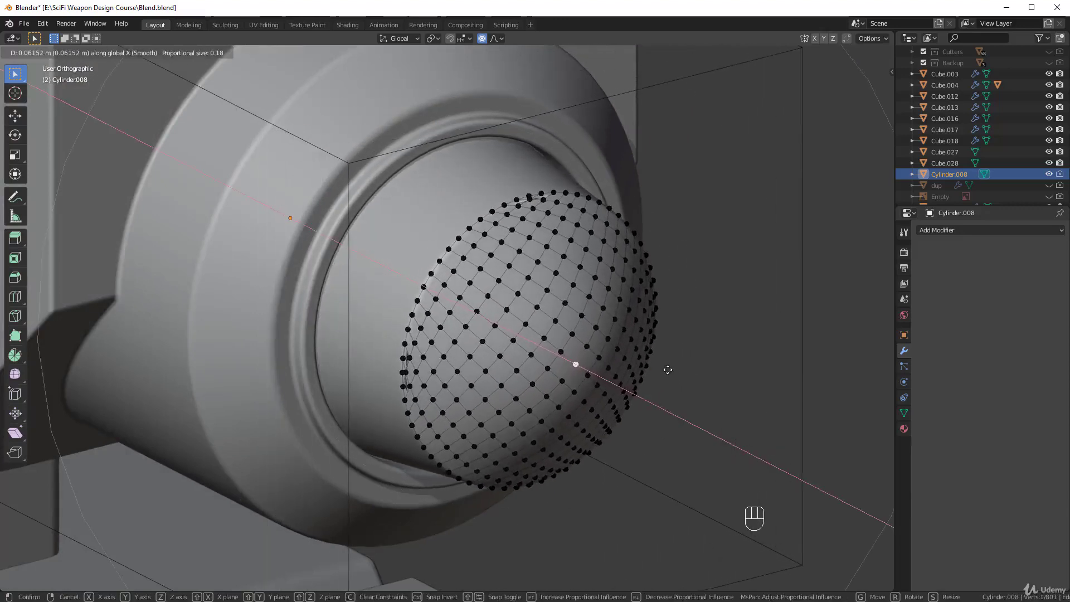
pyautogui.scroll(-2, 660, 370)
pyautogui.click(678, 375)
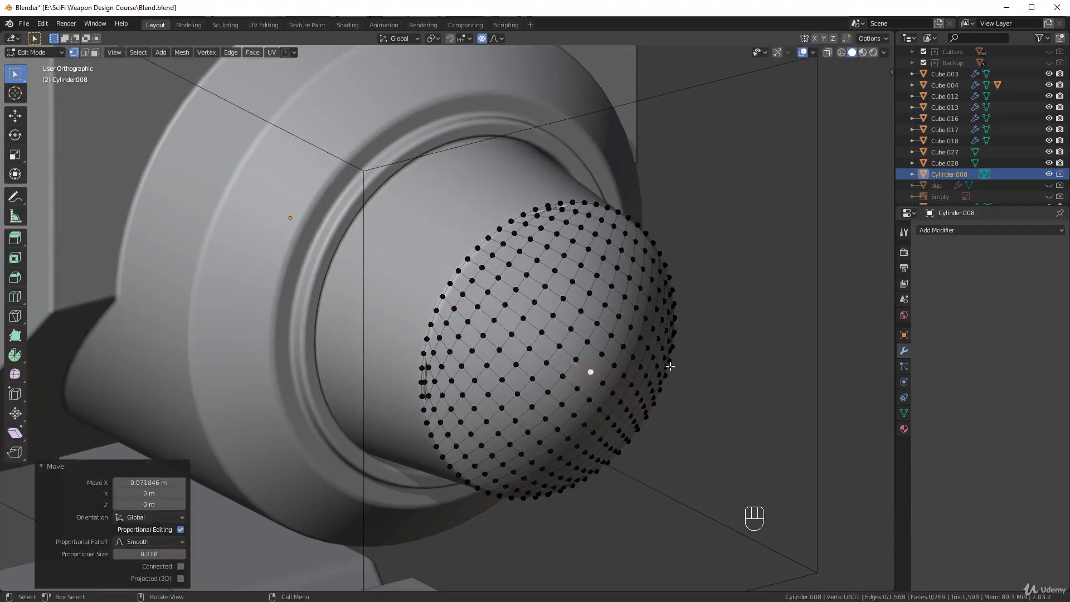
# Step: Select the entire lens grid and move it back about 0.07 m along X into the housing
pyautogui.press('a')
pyautogui.press('g')
pyautogui.press('x')
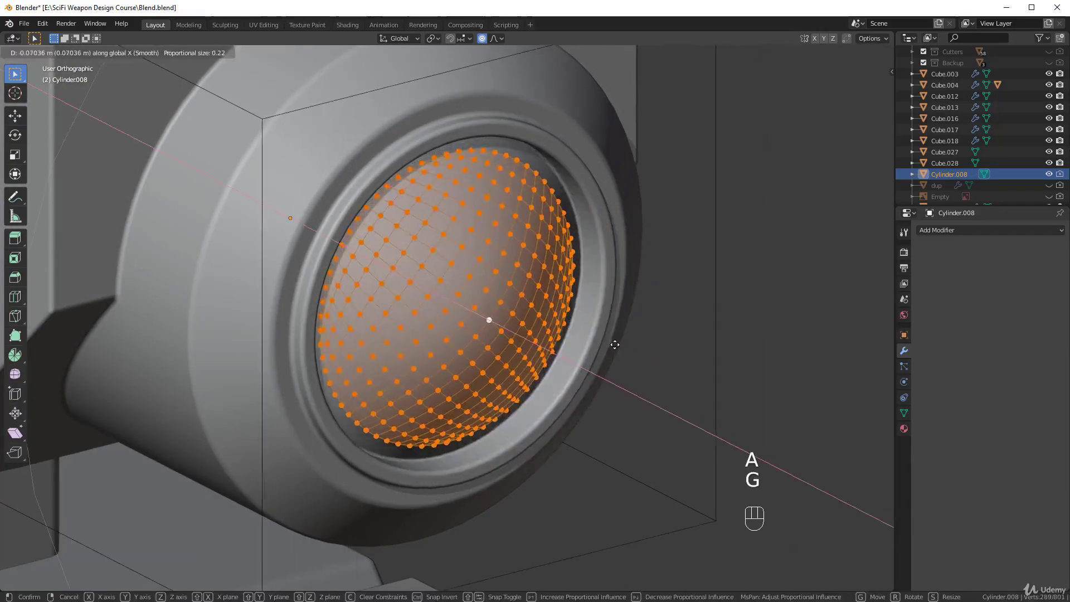
pyautogui.click(617, 347)
# Step: Examine how the domed lens sits in the scope housing and inspect its edge vertices against the inner ring
pyautogui.press('Tab')
pyautogui.scroll(-5, 604, 276)
pyautogui.moveTo(604, 276); pyautogui.dragTo(420, 339, button='middle')
pyautogui.scroll(-3, 461, 349)
pyautogui.scroll(6, 452, 330)
pyautogui.scroll(5, 501, 308)
pyautogui.press('Tab')
pyautogui.scroll(3, 316, 328)
pyautogui.keyDown('shift'); pyautogui.moveTo(316, 328); pyautogui.dragTo(347, 346, button='middle'); pyautogui.keyUp('shift')
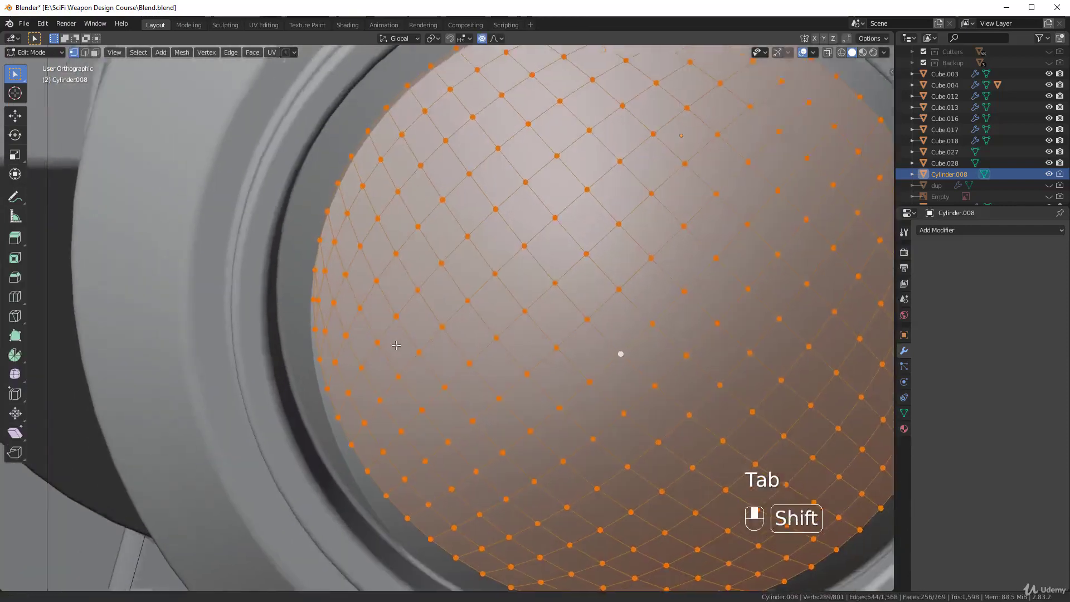
# Step: Turn off proportional editing and try to move the lens's outermost edge vertex toward the inner ring
pyautogui.scroll(2, 360, 313)
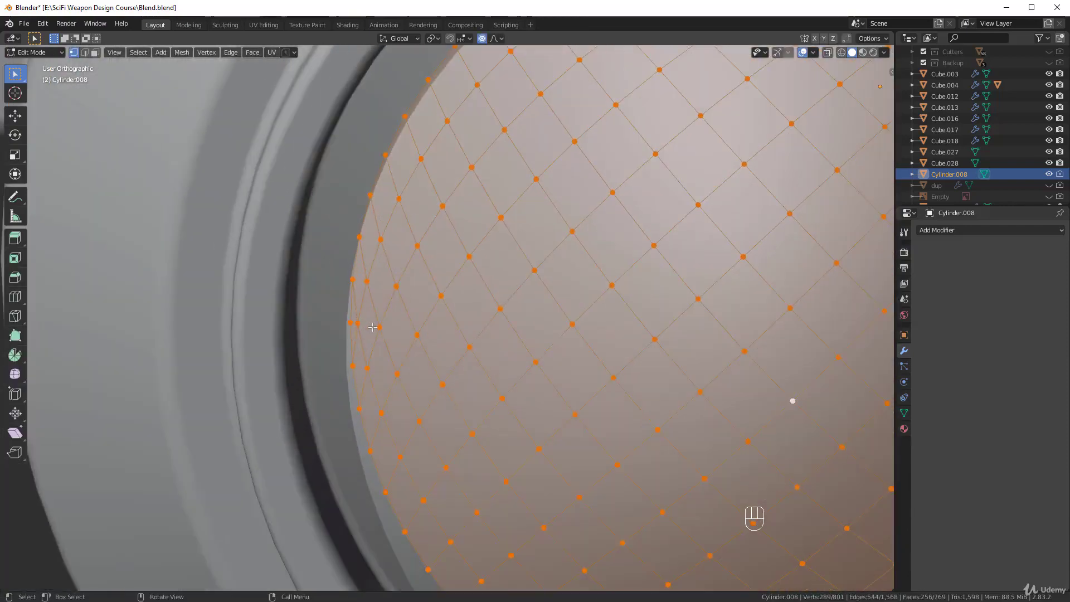
pyautogui.scroll(1, 373, 327)
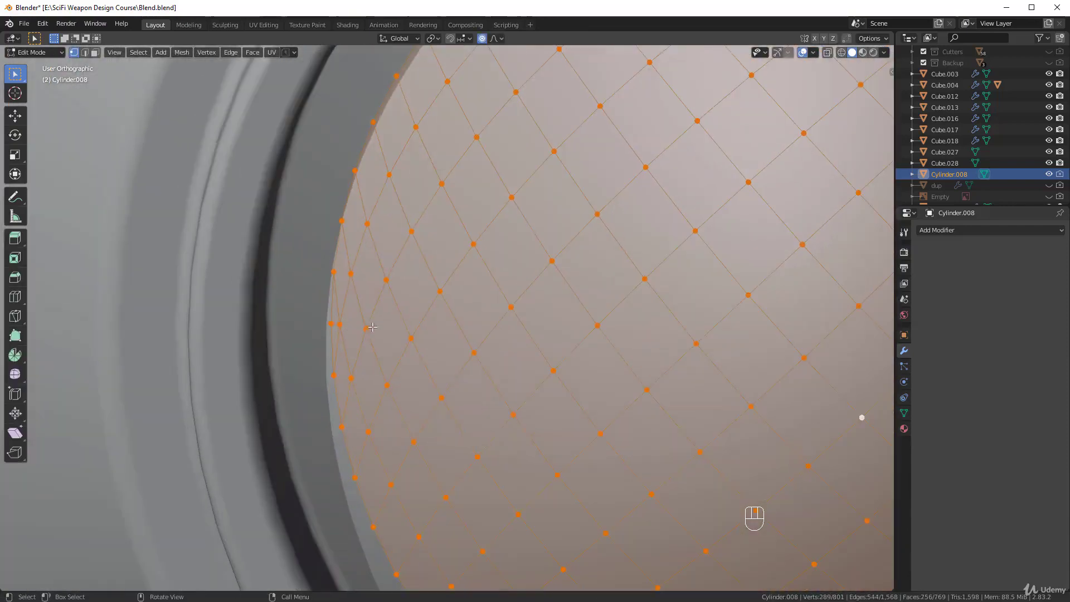
pyautogui.click(332, 322)
pyautogui.press('g')
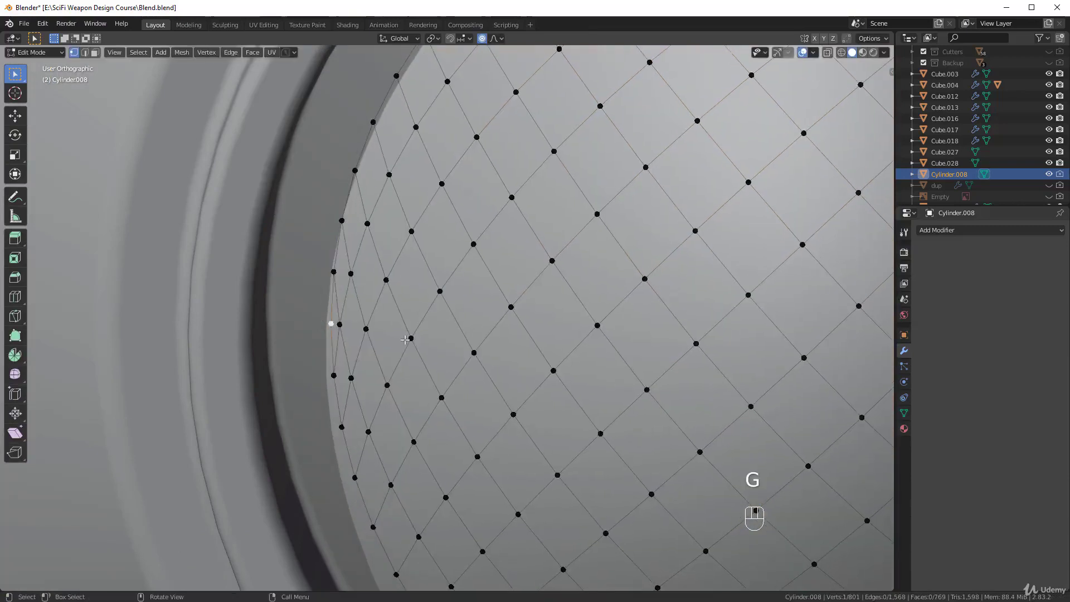
pyautogui.press('g')
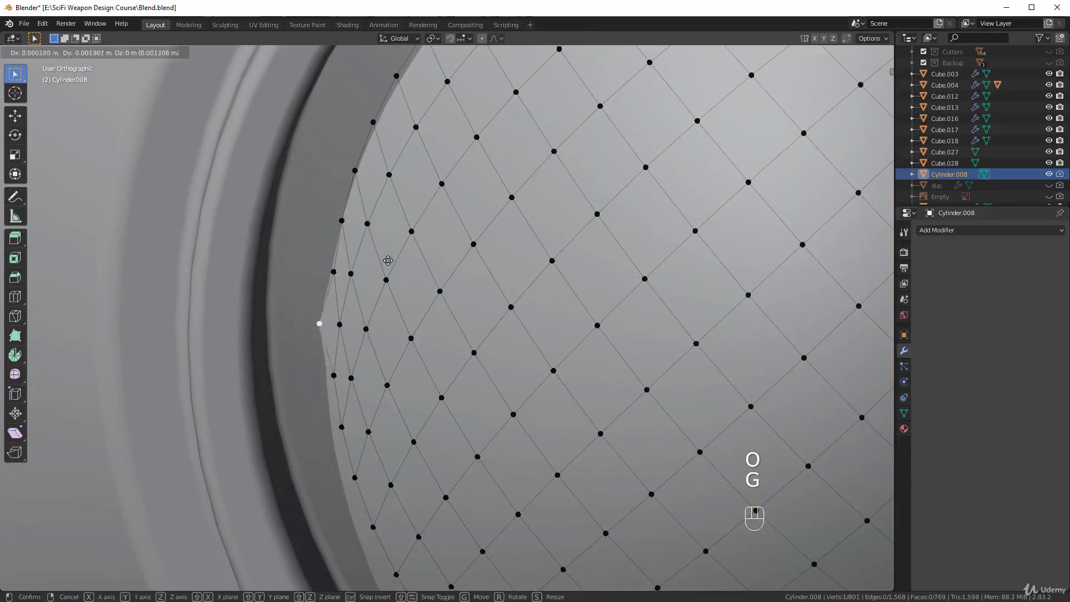
pyautogui.click(397, 254)
pyautogui.press('Tab')
pyautogui.click(404, 278)
pyautogui.scroll(-3, 426, 275)
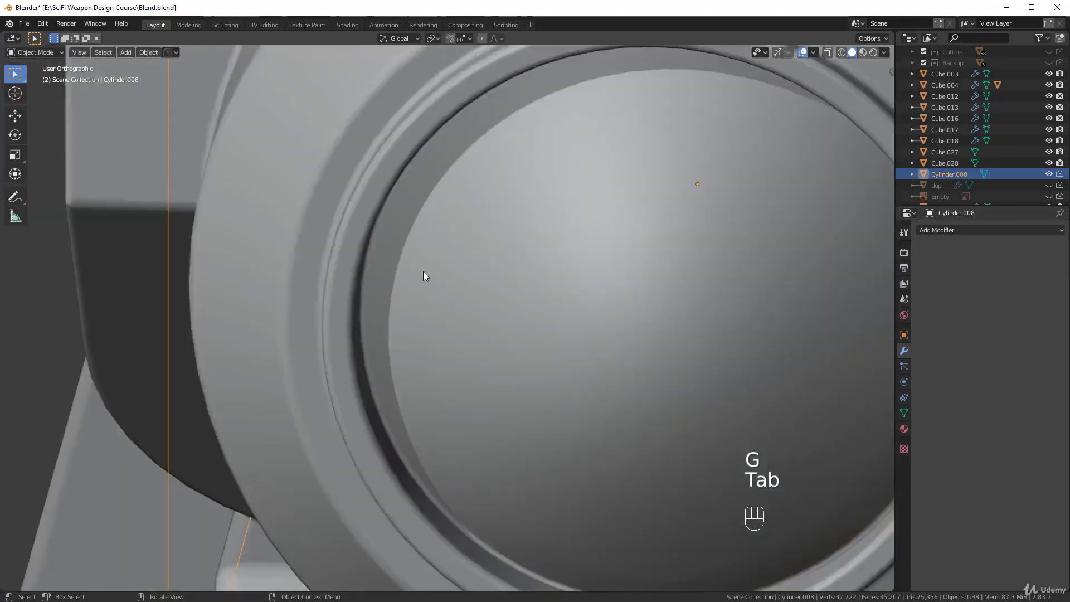
# Step: Deselect everything and examine the domed lens and its housing on the scope from several angles
pyautogui.hotkey('alt', 'a')
pyautogui.moveTo(571, 316); pyautogui.dragTo(672, 275, button='middle')
pyautogui.scroll(2, 672, 275)
pyautogui.scroll(-6, 678, 305)
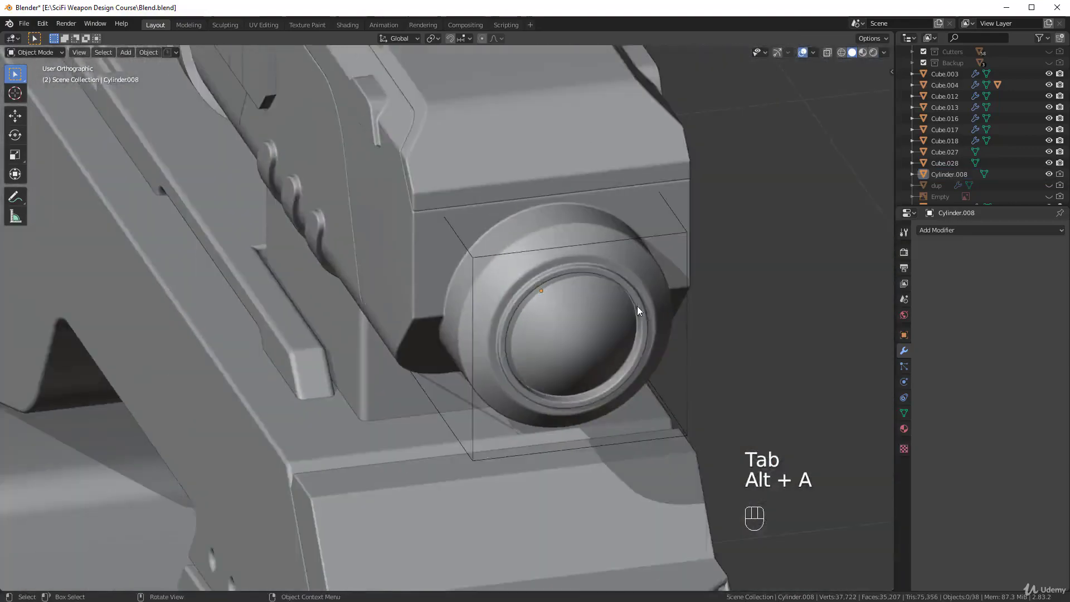
pyautogui.scroll(2, 708, 165)
pyautogui.moveTo(677, 178); pyautogui.dragTo(698, 173, button='middle')
pyautogui.scroll(2, 520, 276)
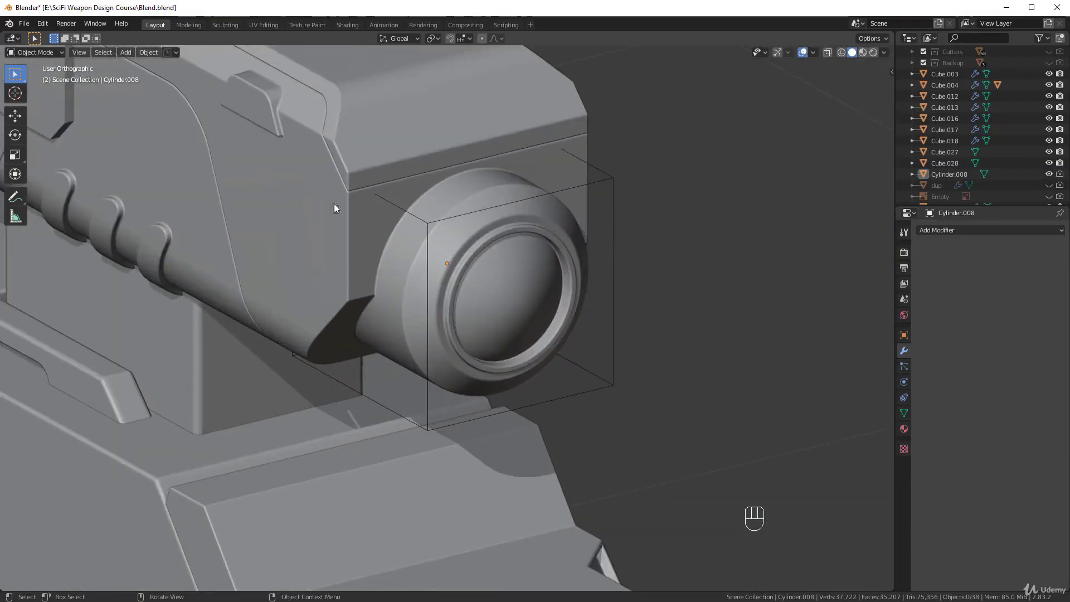
pyautogui.scroll(-4, 406, 216)
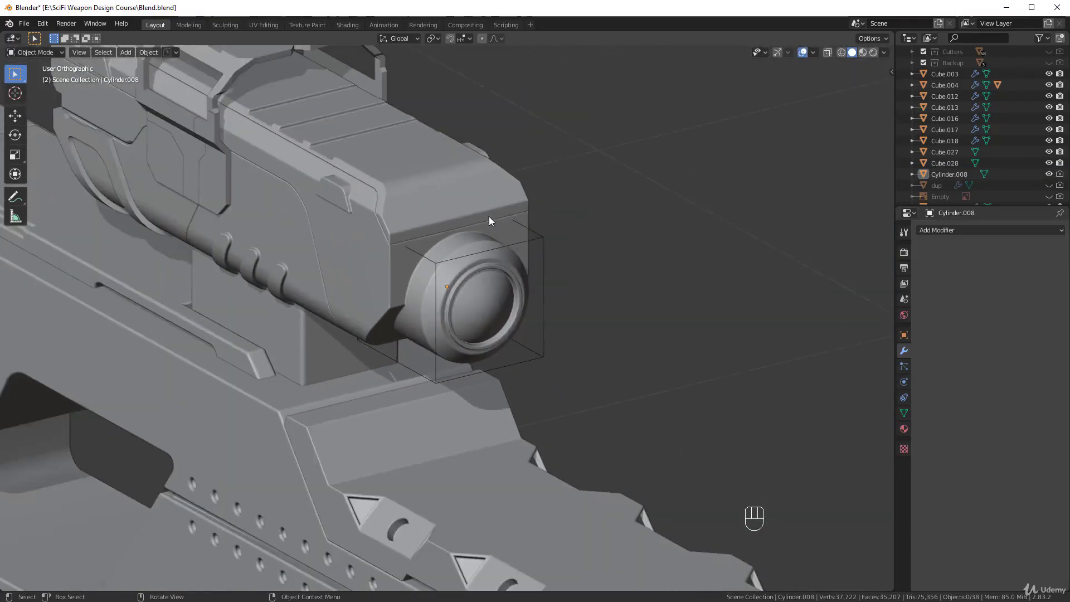
pyautogui.moveTo(489, 218); pyautogui.dragTo(637, 248, button='middle')
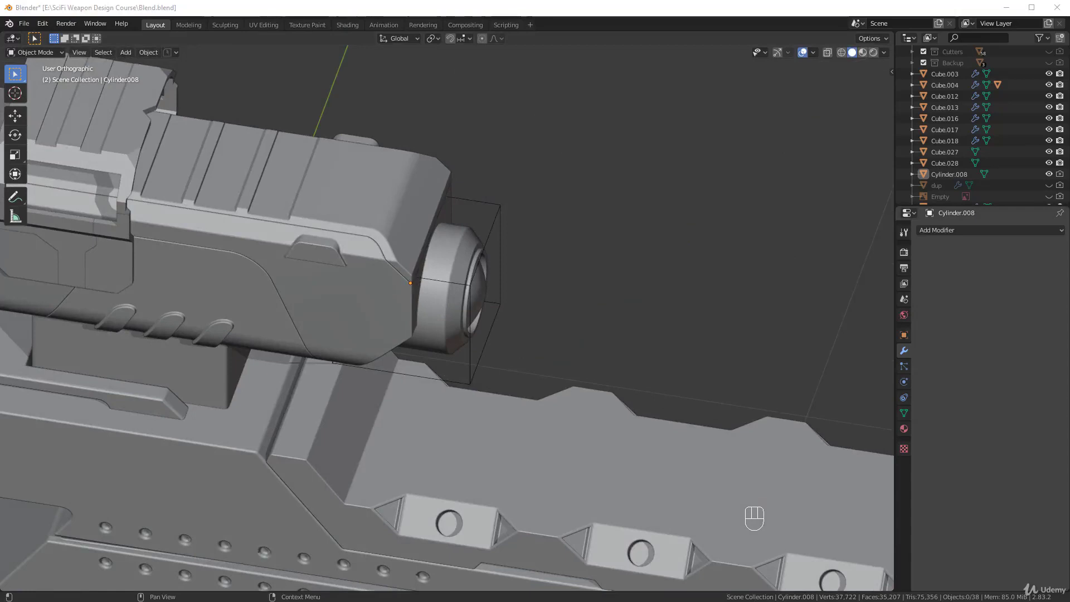
pyautogui.moveTo(778, 252); pyautogui.dragTo(551, 231, button='middle')
pyautogui.scroll(5, 543, 256)
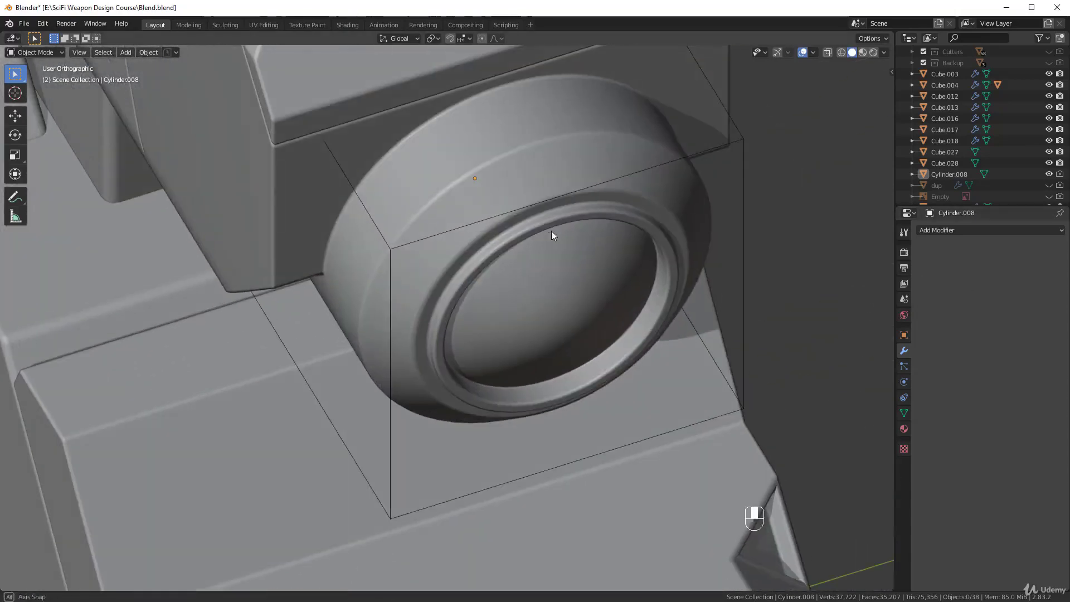
# Step: Duplicate the lens housing in place and set the copy's viewport display to Textured
pyautogui.click(530, 205)
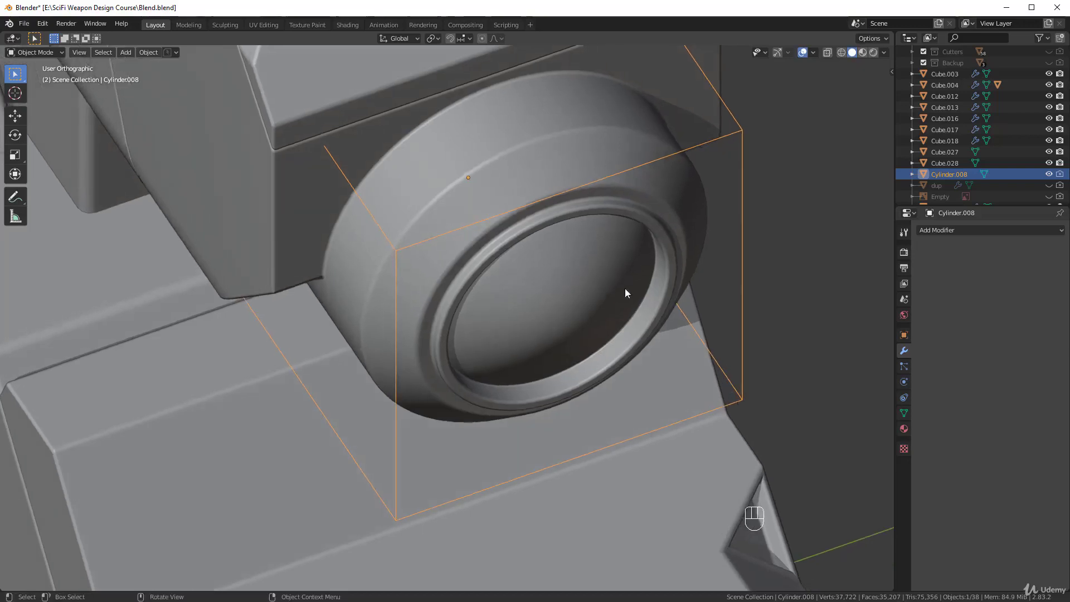
pyautogui.hotkey('shift', 'd')
pyautogui.rightClick(684, 169)
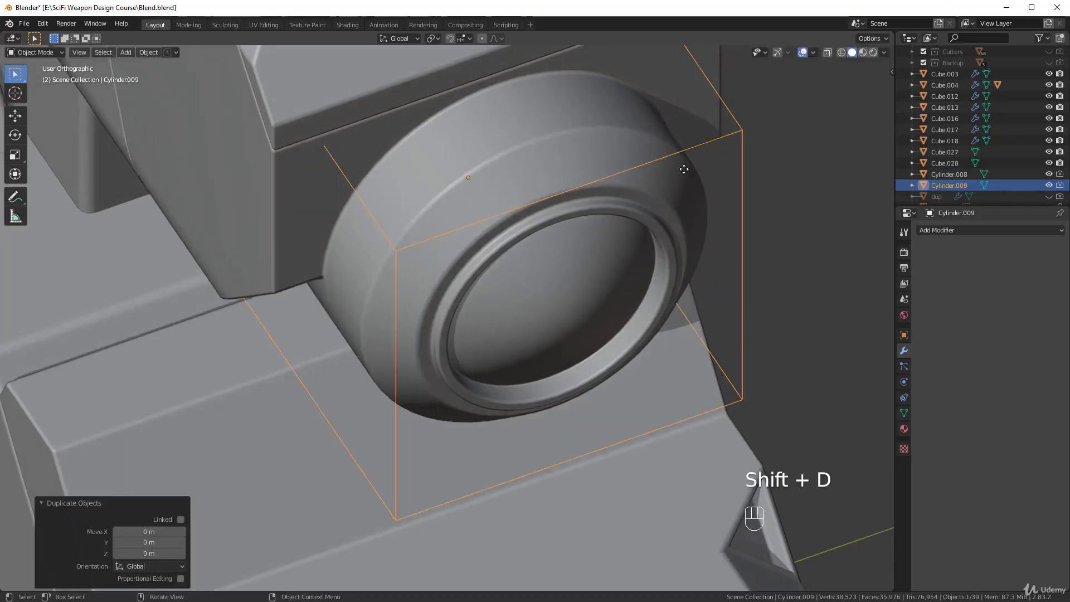
pyautogui.click(904, 335)
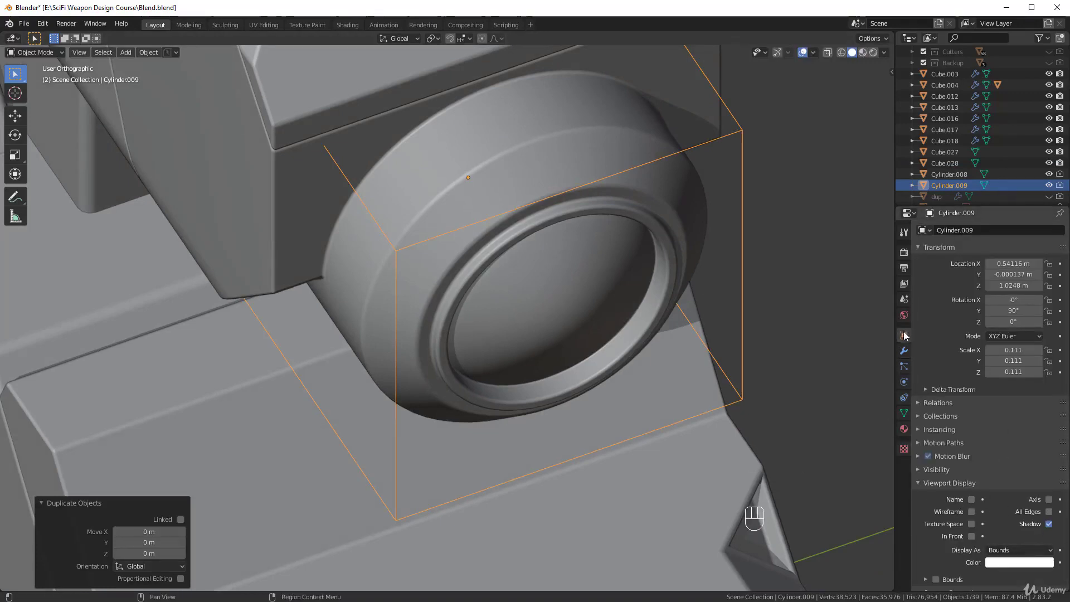
pyautogui.click(960, 552)
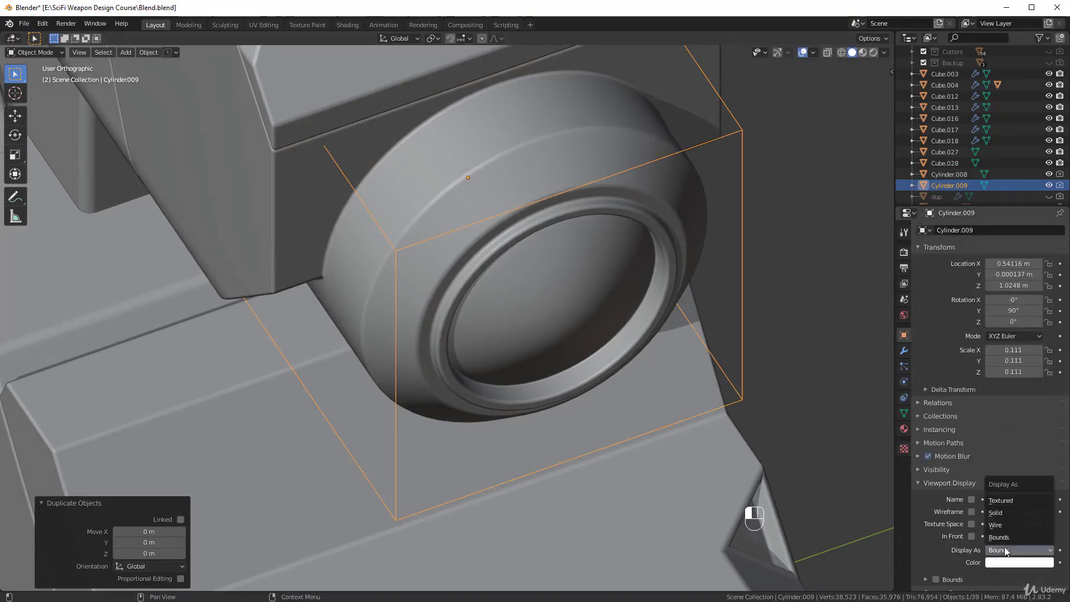
pyautogui.click(1003, 503)
pyautogui.moveTo(741, 390); pyautogui.dragTo(648, 321, button='middle')
pyautogui.press('g')
pyautogui.rightClick(675, 372)
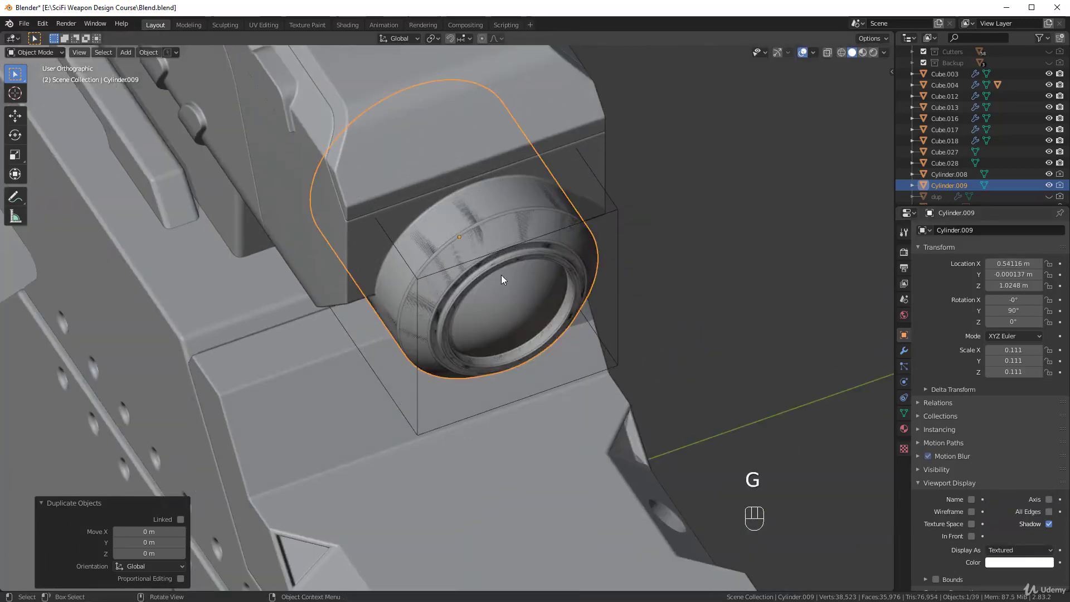
# Step: Move the textured copy into Collection and the original bounds-displayed cylinder into Cutters
pyautogui.press('m')
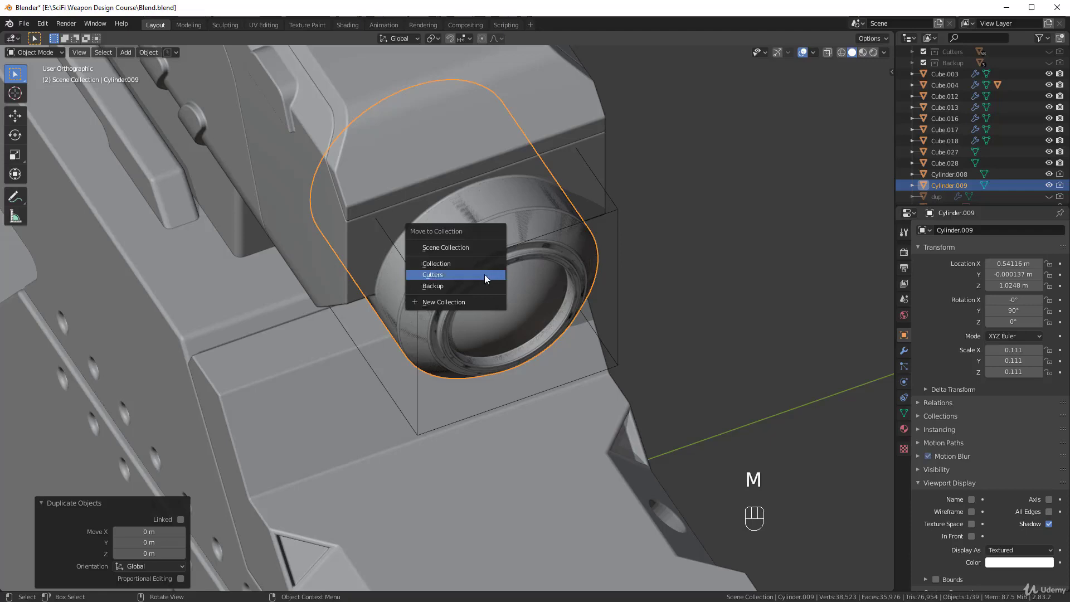
pyautogui.click(452, 265)
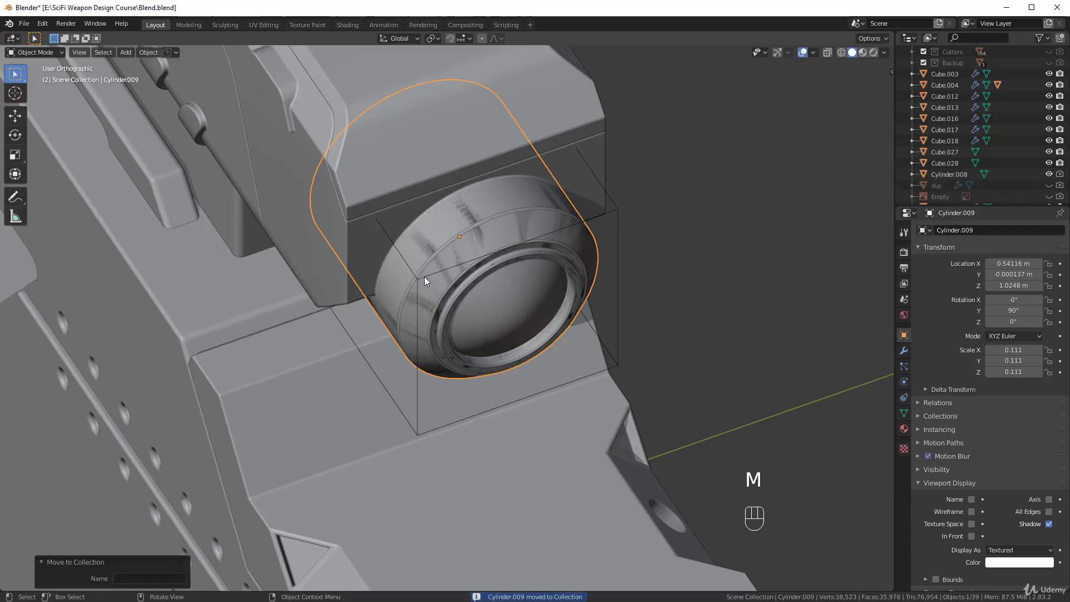
pyautogui.click(424, 276)
pyautogui.press('m')
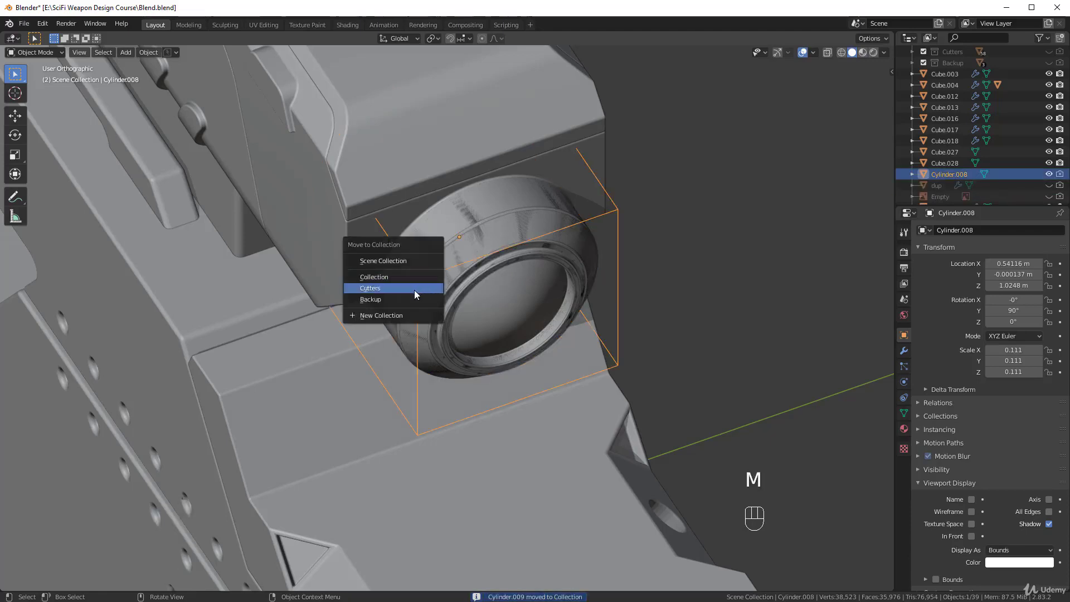
pyautogui.click(414, 290)
# Step: Isolate the textured lens housing in local view and open its mesh for vertex editing
pyautogui.click(473, 239)
pyautogui.press('g')
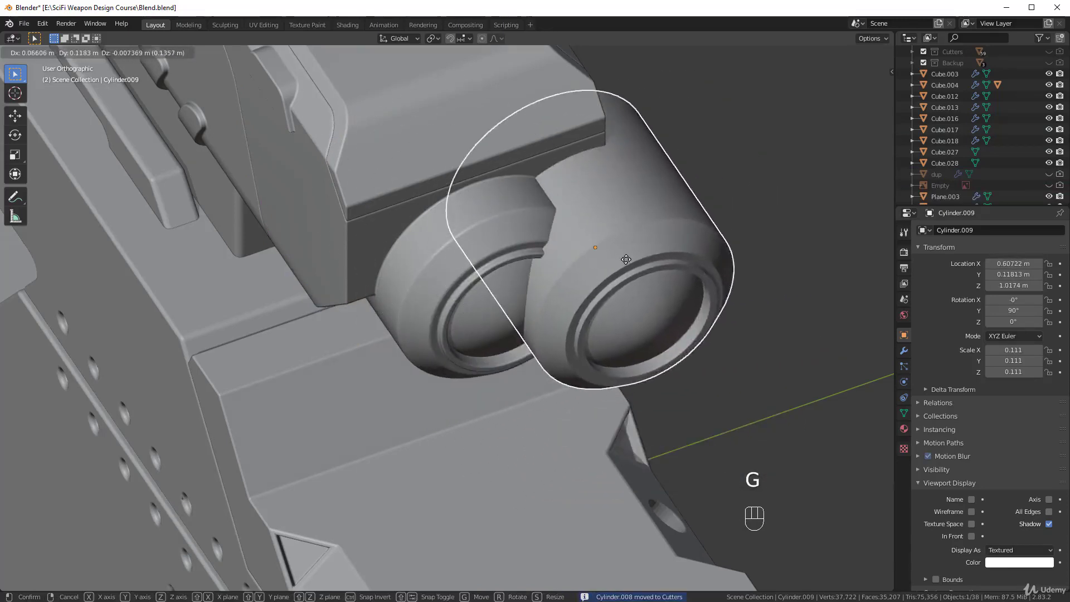
pyautogui.click(474, 262)
pyautogui.moveTo(474, 261); pyautogui.dragTo(483, 210, button='middle')
pyautogui.press('KP_Divide')
pyautogui.press('Tab')
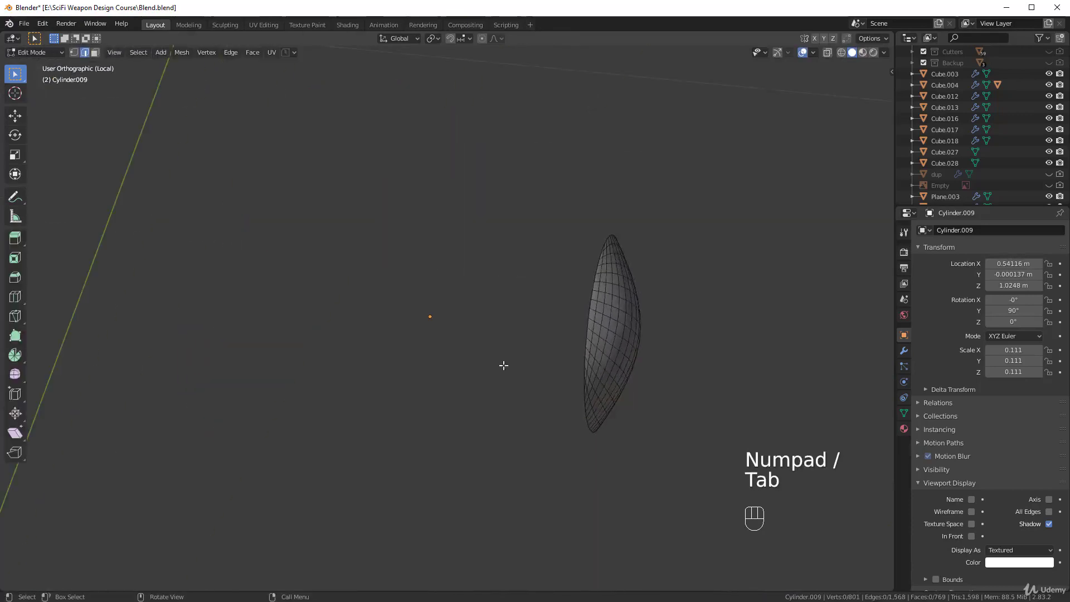
pyautogui.press('Tab')
pyautogui.scroll(-2, 526, 266)
pyautogui.click(904, 350)
pyautogui.moveTo(698, 362); pyautogui.dragTo(557, 290, button='middle')
pyautogui.press('Tab')
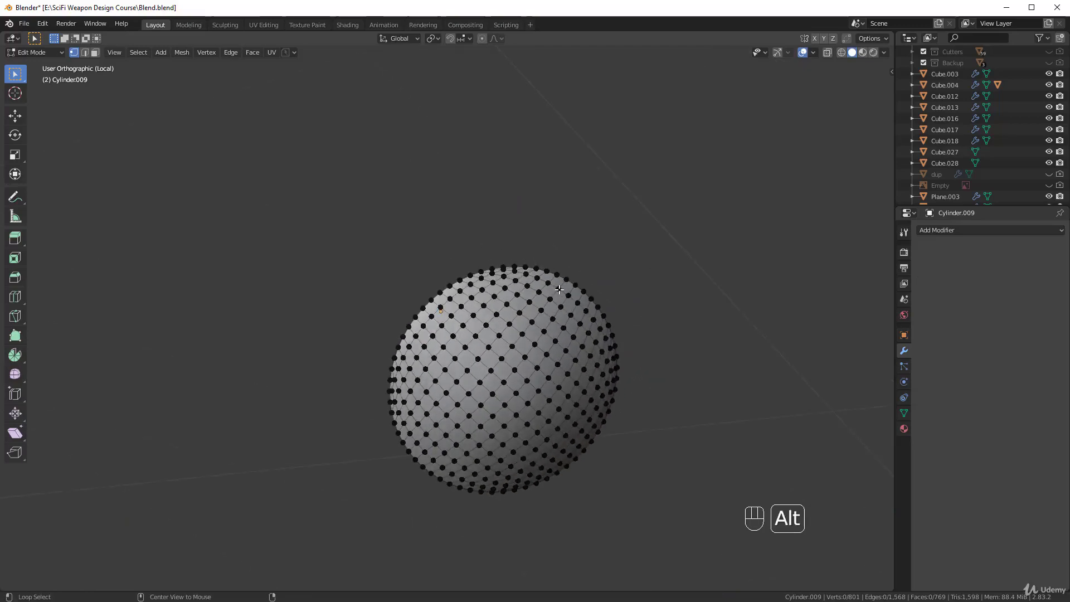
# Step: Reveal the hidden housing geometry around the lens and deselect all of it
pyautogui.hotkey('alt', 'h')
pyautogui.scroll(-2, 398, 311)
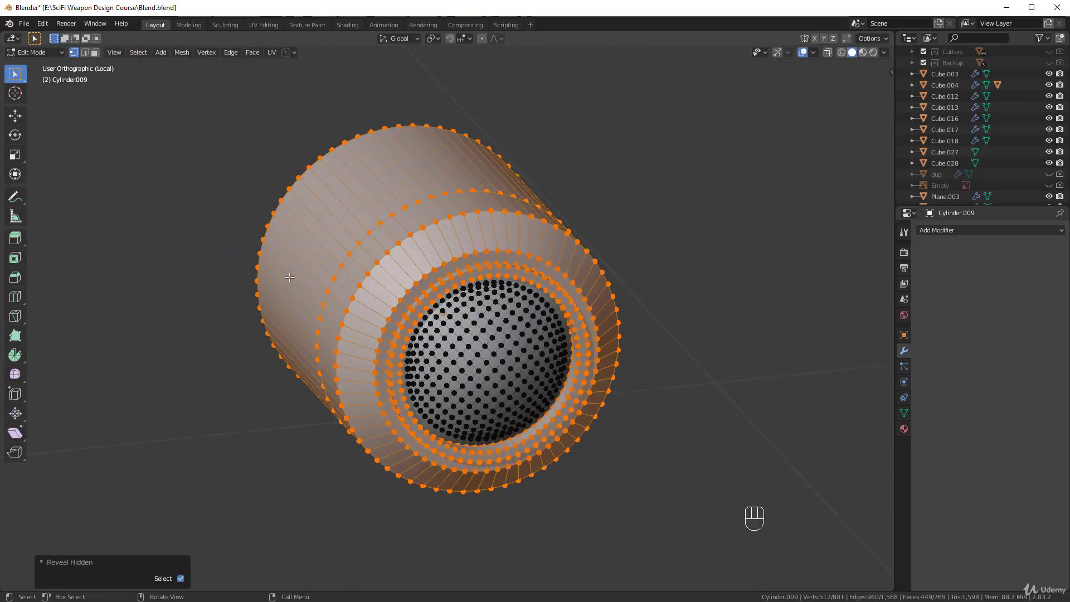
pyautogui.hotkey('ctrl', 'z')
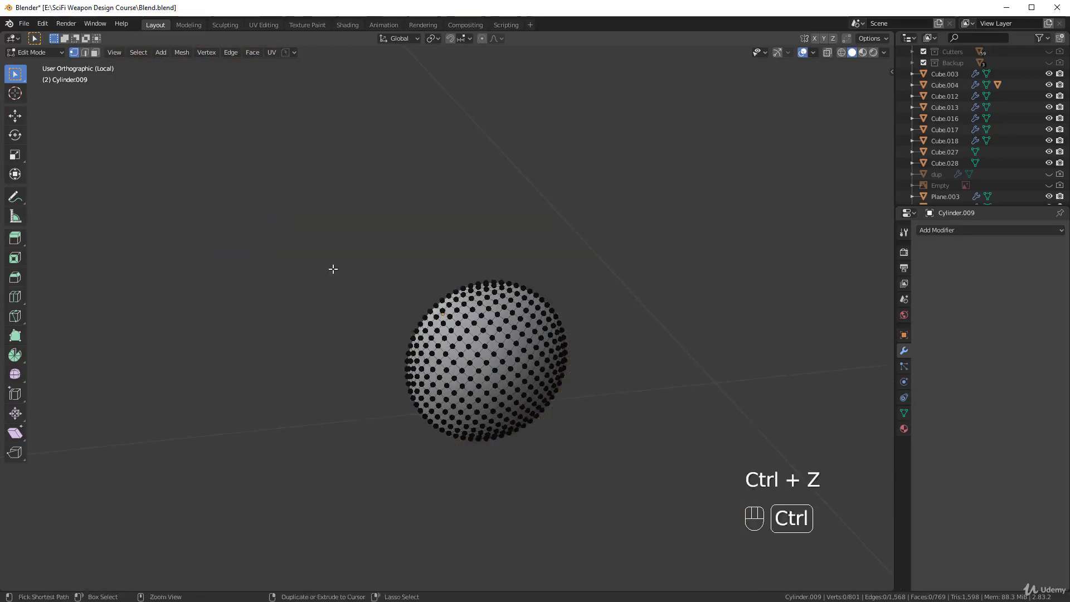
pyautogui.hotkey('alt', 'h')
pyautogui.moveTo(330, 269); pyautogui.dragTo(474, 346, button='middle')
pyautogui.hotkey('alt', 'a')
pyautogui.keyDown('alt'); pyautogui.click(471, 329); pyautogui.keyUp('alt')
pyautogui.scroll(4, 470, 357)
pyautogui.scroll(-4, 422, 357)
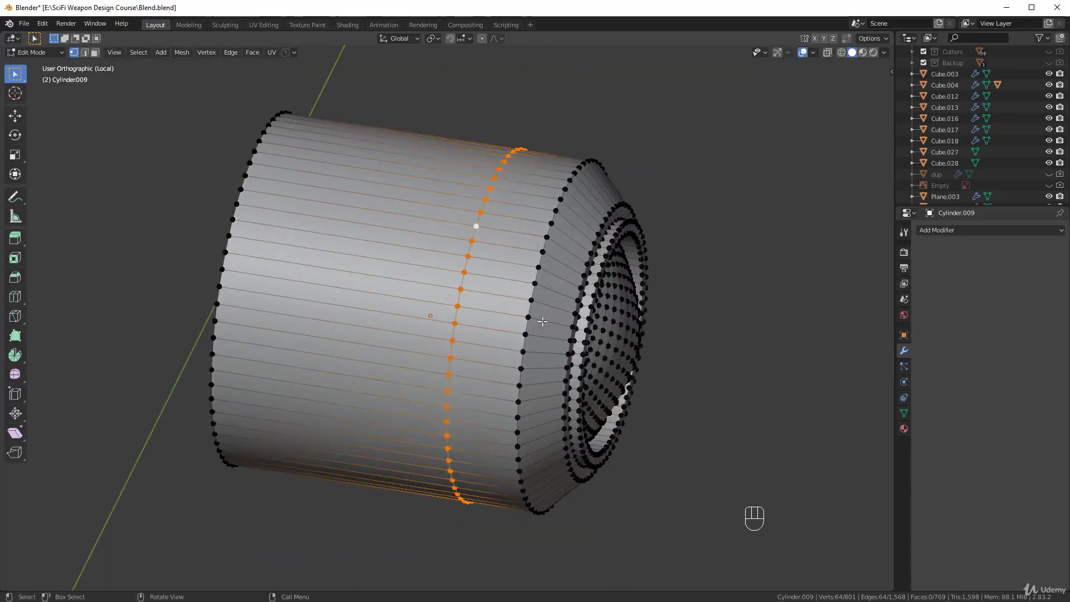
pyautogui.press('g')
pyautogui.press('g')
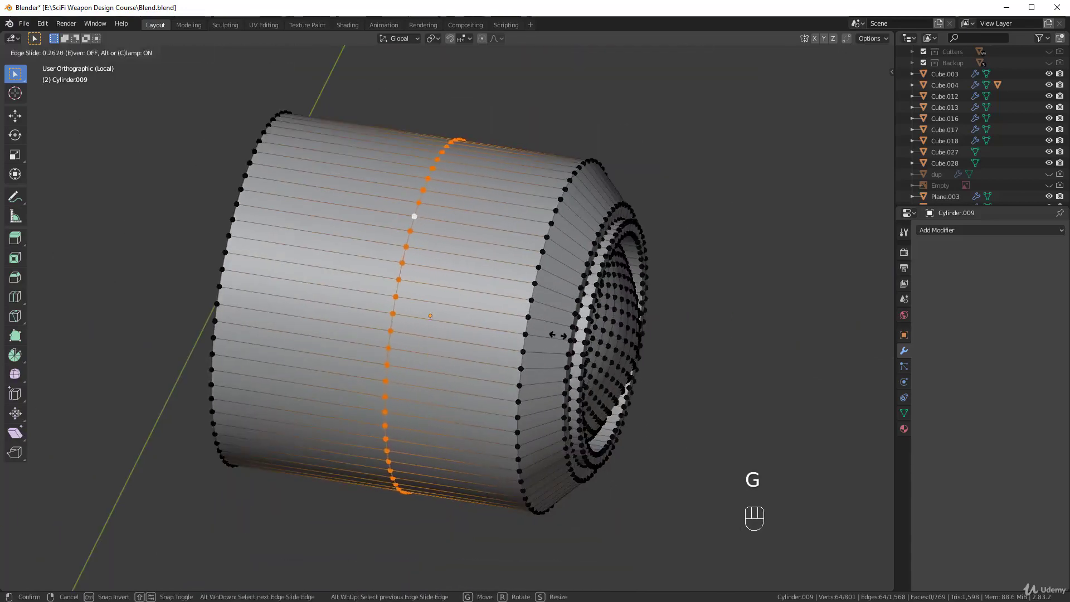
pyautogui.click(541, 336)
pyautogui.hotkey('alt', 'a')
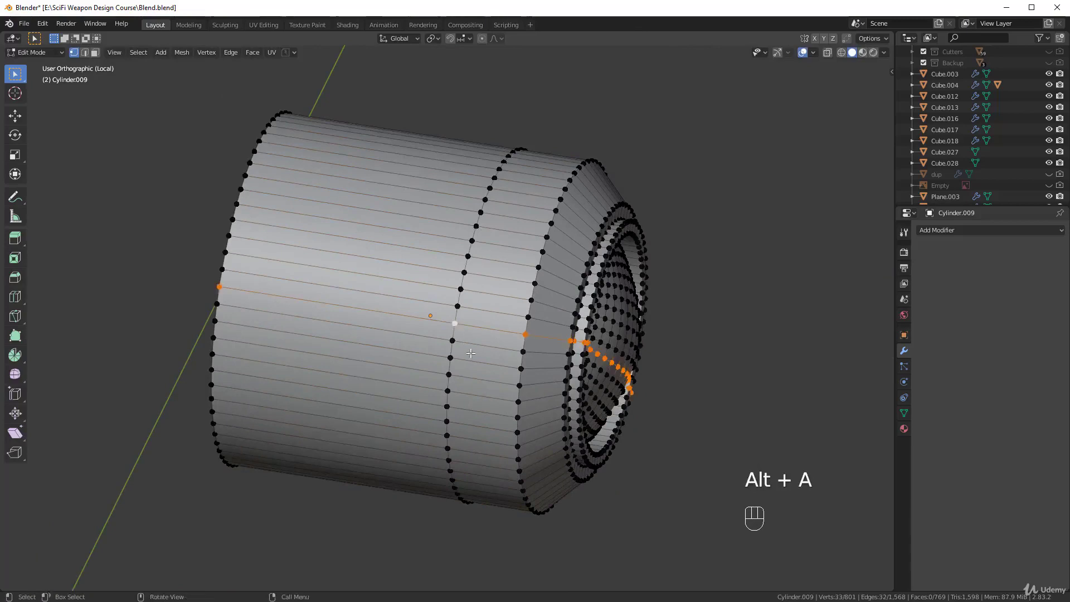
# Step: Slide the edge loop around the middle of the housing toward its rear end with a factor of 0.351
pyautogui.keyDown('alt'); pyautogui.click(456, 330); pyautogui.keyUp('alt')
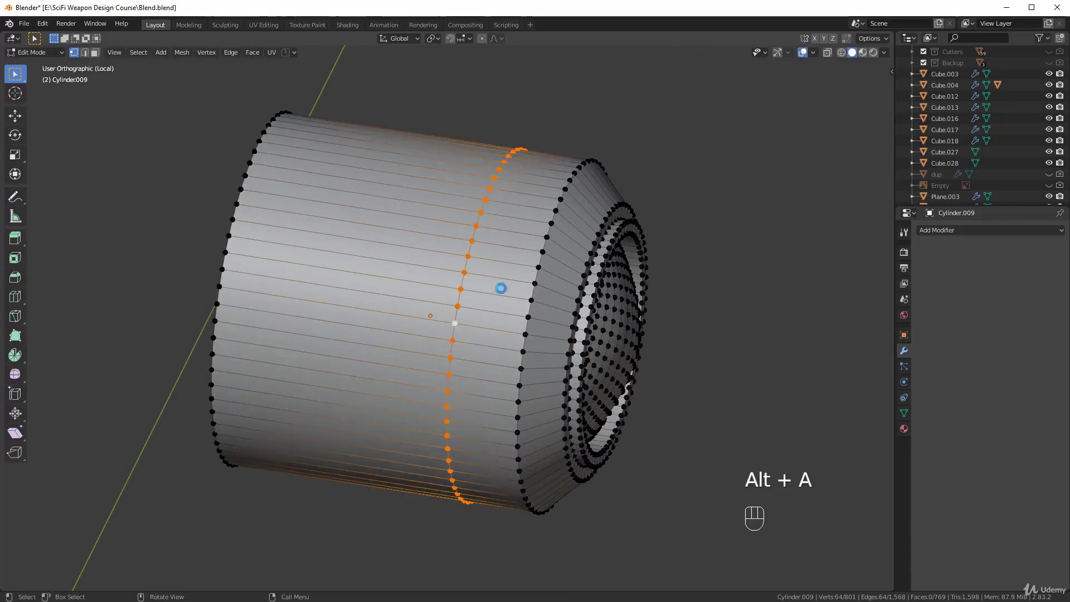
pyautogui.scroll(2, 501, 288)
pyautogui.press('g')
pyautogui.press('g')
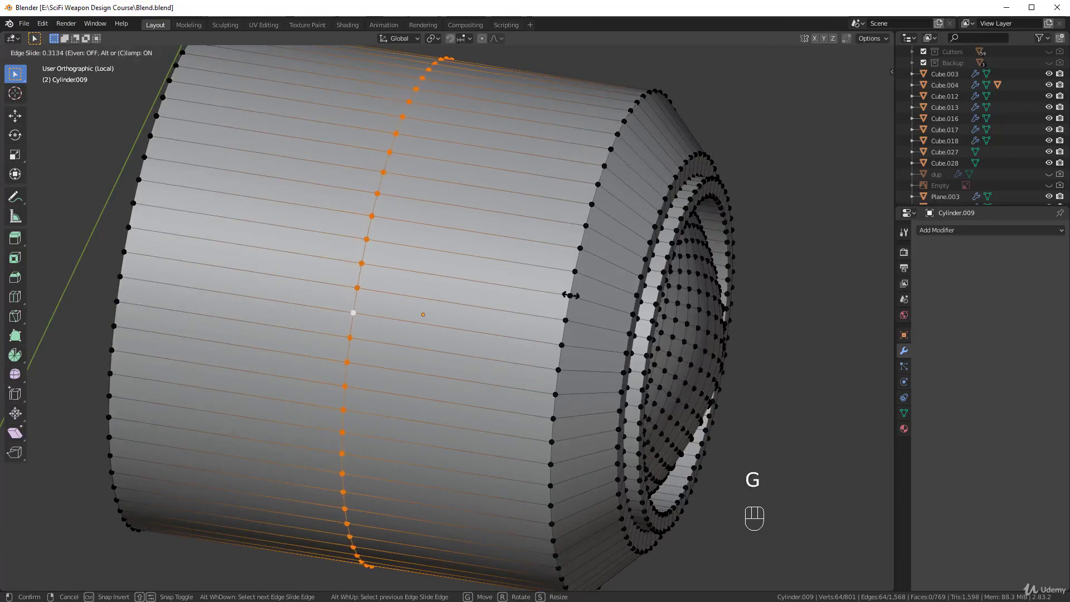
pyautogui.click(562, 298)
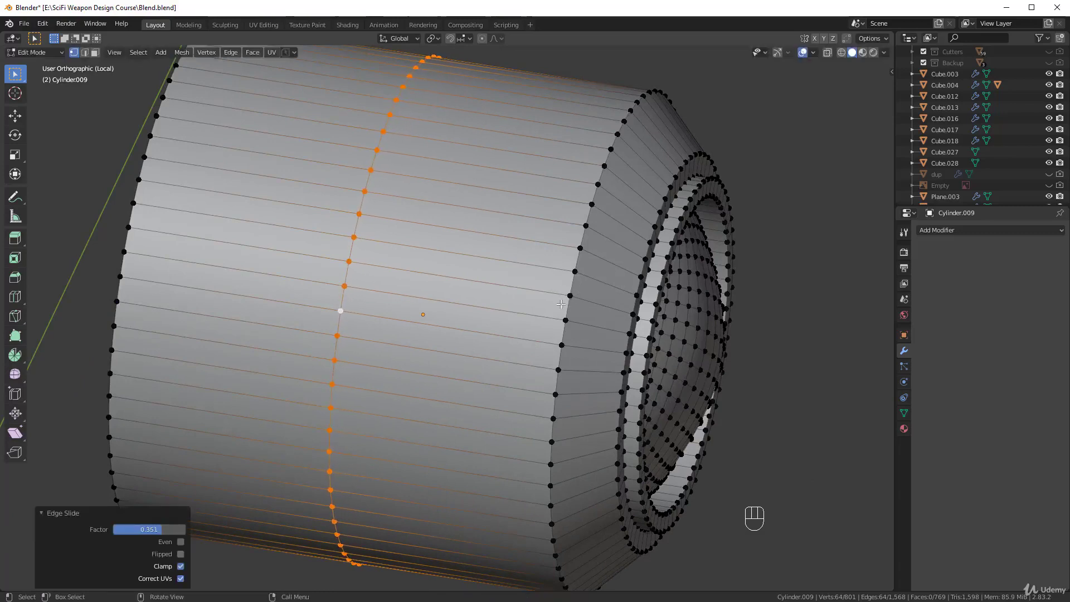
# Step: Delete all faces except the housing's front outer band and the adjoining bevel band
pyautogui.press('Tab')
pyautogui.click(631, 299)
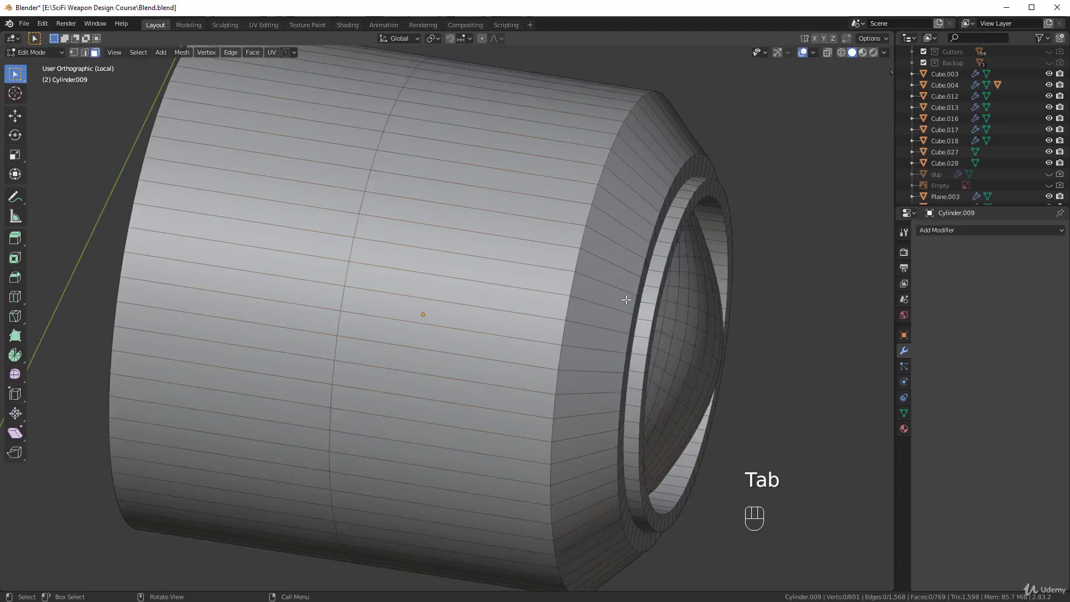
pyautogui.keyDown('alt'); pyautogui.click(548, 286); pyautogui.keyUp('alt')
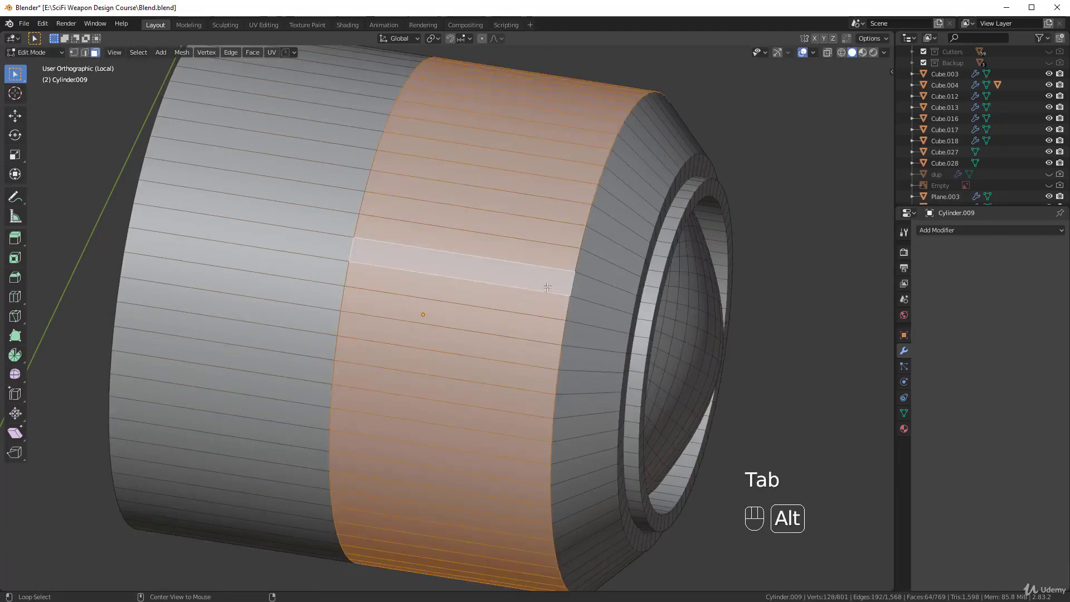
pyautogui.keyDown('alt'); pyautogui.keyDown('shift'); pyautogui.click(591, 302); pyautogui.keyUp('shift'); pyautogui.keyUp('alt')
pyautogui.scroll(-4, 588, 289)
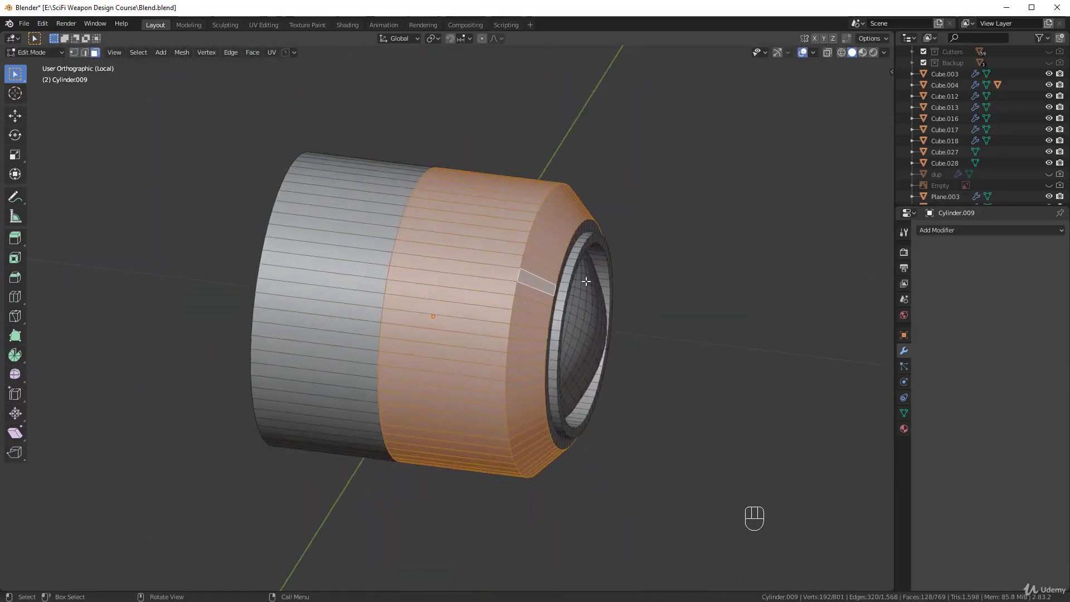
pyautogui.hotkey('ctrl', 'i')
pyautogui.press('x')
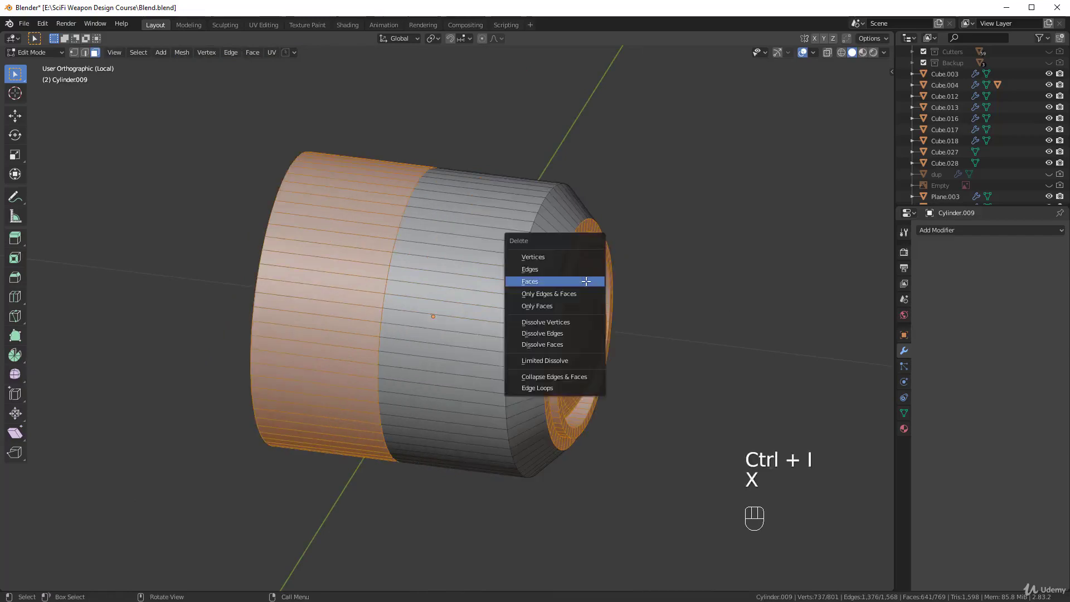
pyautogui.click(586, 282)
pyautogui.moveTo(617, 275); pyautogui.dragTo(524, 328, button='middle')
pyautogui.press('Tab')
# Step: Inspect the isolated open ring and view it in front orthographic view
pyautogui.moveTo(547, 230); pyautogui.dragTo(643, 288, button='middle')
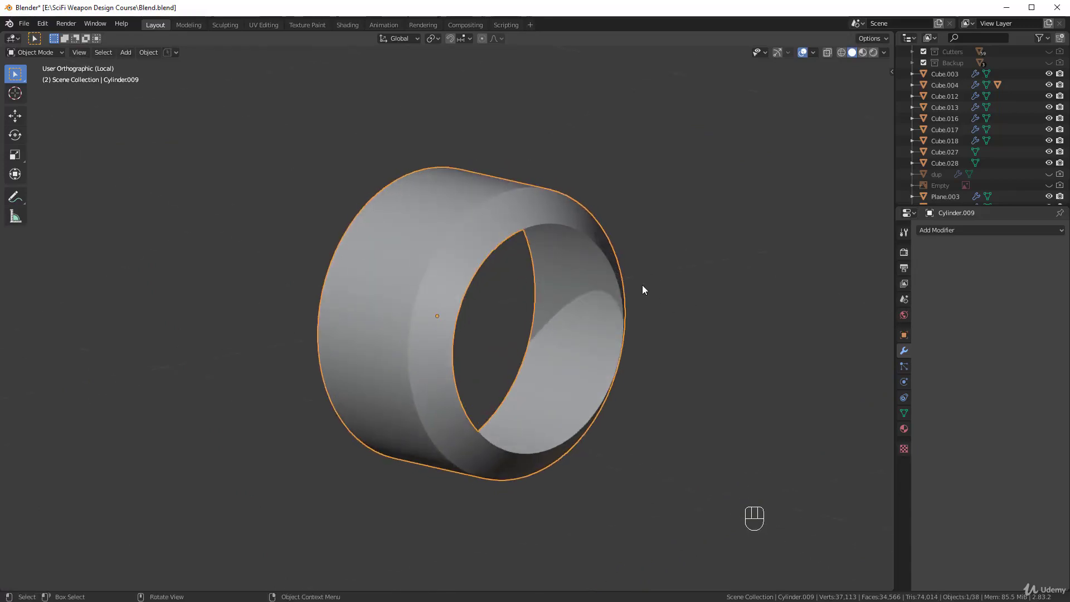
pyautogui.moveTo(564, 272); pyautogui.dragTo(585, 256, button='middle')
pyautogui.press('KP_1')
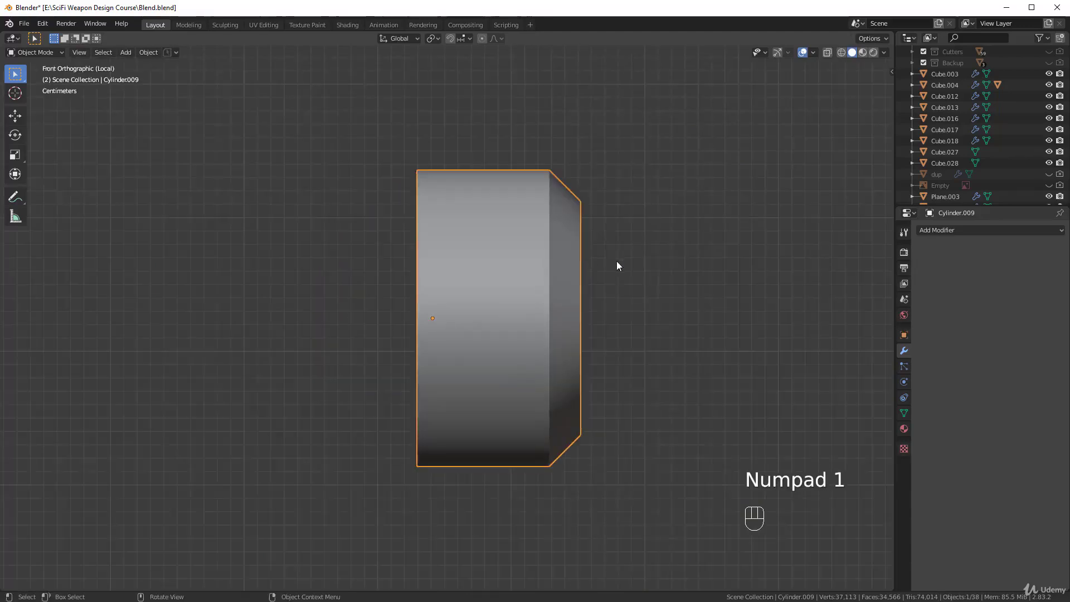
# Step: Delete the lower half of the ring's faces, leaving a half ring, and leave the isolated view
pyautogui.press('Tab')
pyautogui.press('z')
pyautogui.press('b')
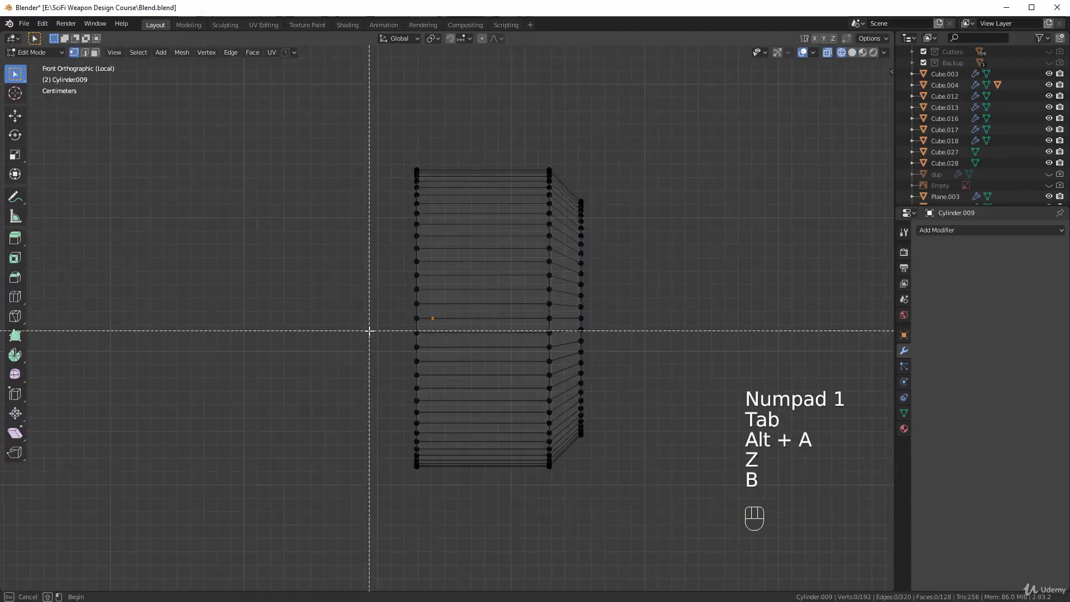
pyautogui.press('Tab')
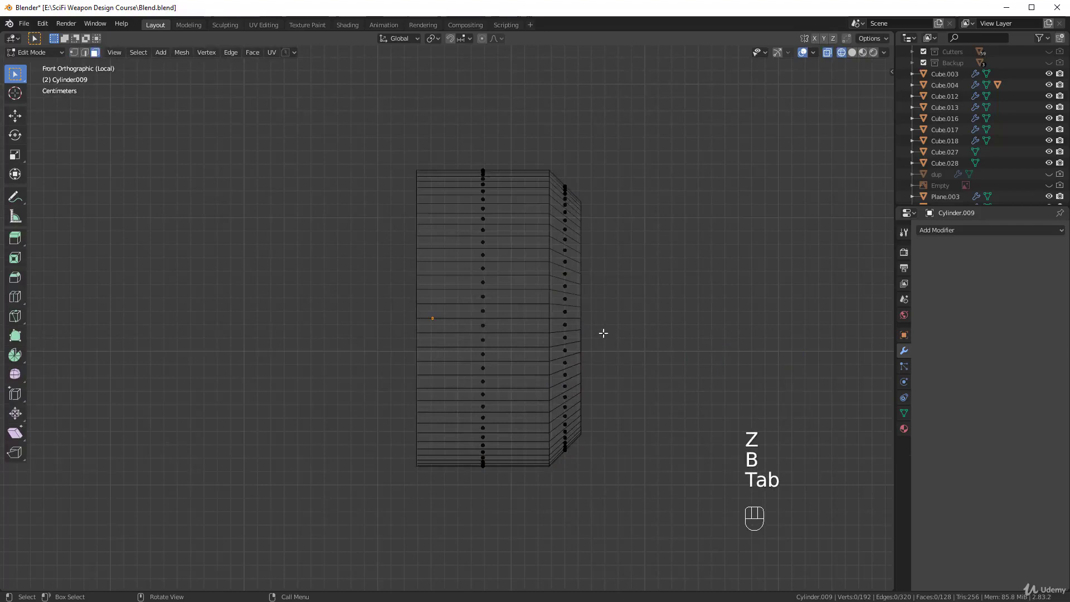
pyautogui.keyDown('shift'); pyautogui.moveTo(595, 315); pyautogui.dragTo(579, 295, button='middle'); pyautogui.keyUp('shift')
pyautogui.press('b')
pyautogui.moveTo(360, 300); pyautogui.dragTo(647, 429)
pyautogui.press('x')
pyautogui.click(634, 307)
pyautogui.moveTo(634, 307); pyautogui.dragTo(583, 353, button='middle')
pyautogui.press('KP_Divide')
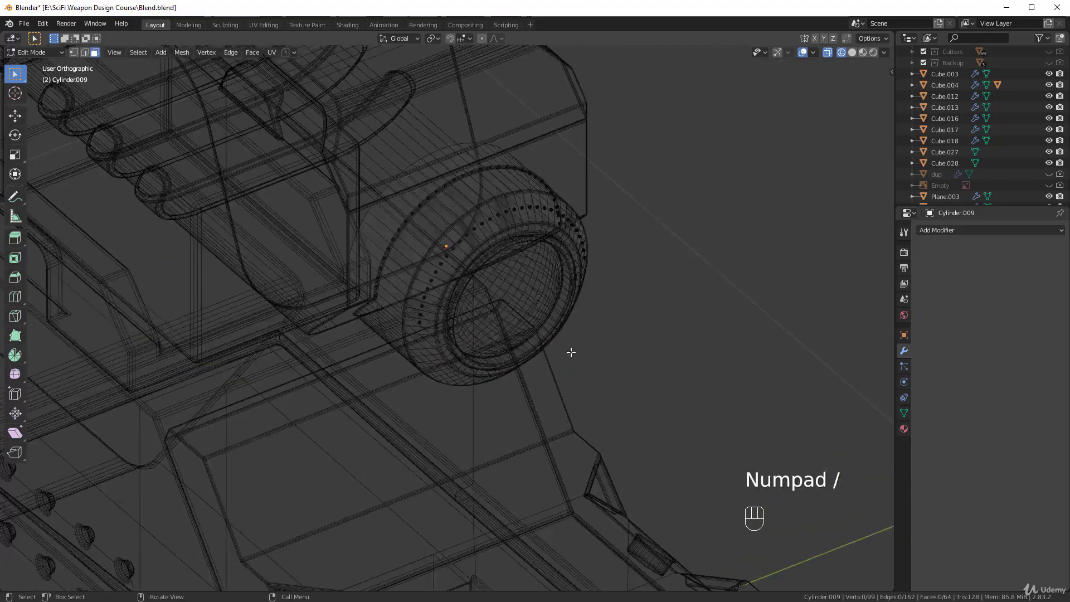
# Step: Add a Solidify modifier to the half ring around the lens housing with a thickness of -0.07 m
pyautogui.press('Tab')
pyautogui.press('z')
pyautogui.moveTo(674, 272)
pyautogui.mouseDown(button='middle')
pyautogui.moveTo(612, 251)
pyautogui.moveTo(641, 262)
pyautogui.mouseUp(button='middle')
pyautogui.scroll(3, 641, 262)
pyautogui.click(973, 231)
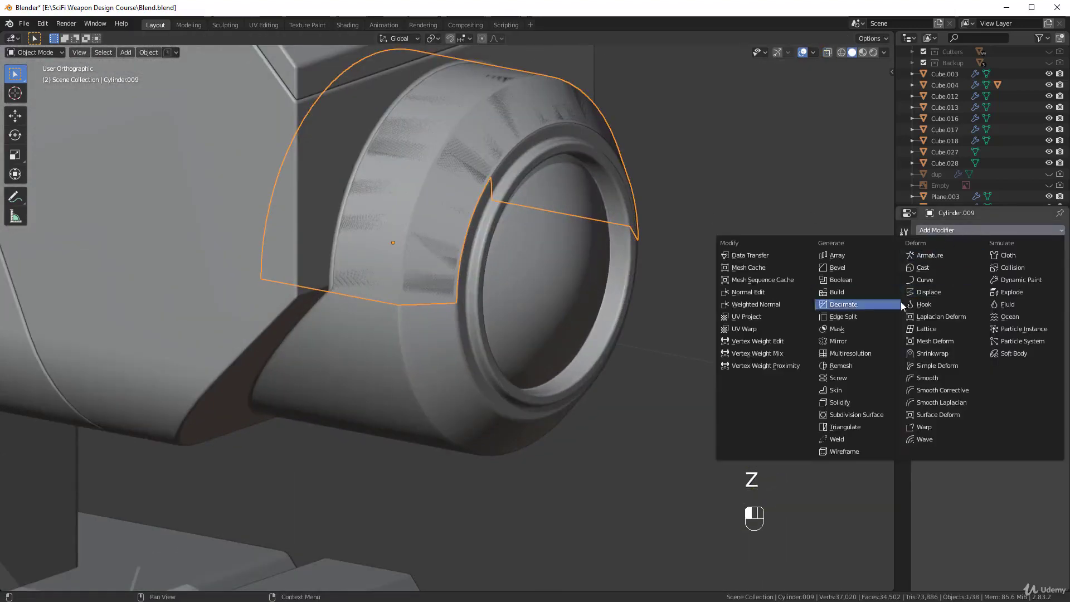
pyautogui.click(840, 402)
pyautogui.moveTo(951, 317); pyautogui.dragTo(909, 317)
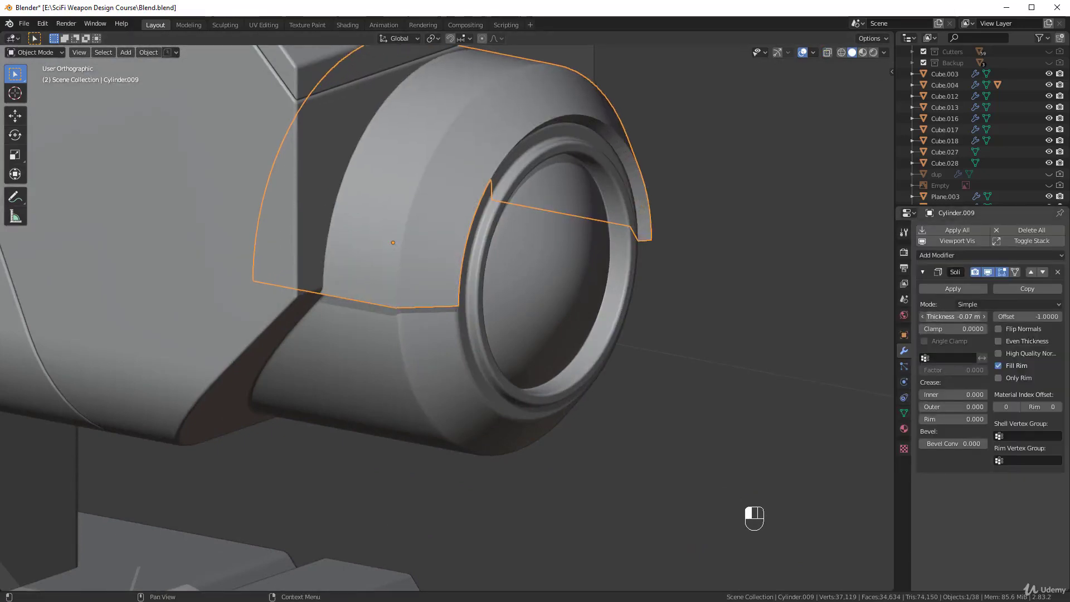
pyautogui.scroll(-5, 590, 255)
pyautogui.moveTo(590, 256); pyautogui.dragTo(492, 300, button='middle')
pyautogui.hotkey('alt', 'a')
pyautogui.scroll(5, 486, 201)
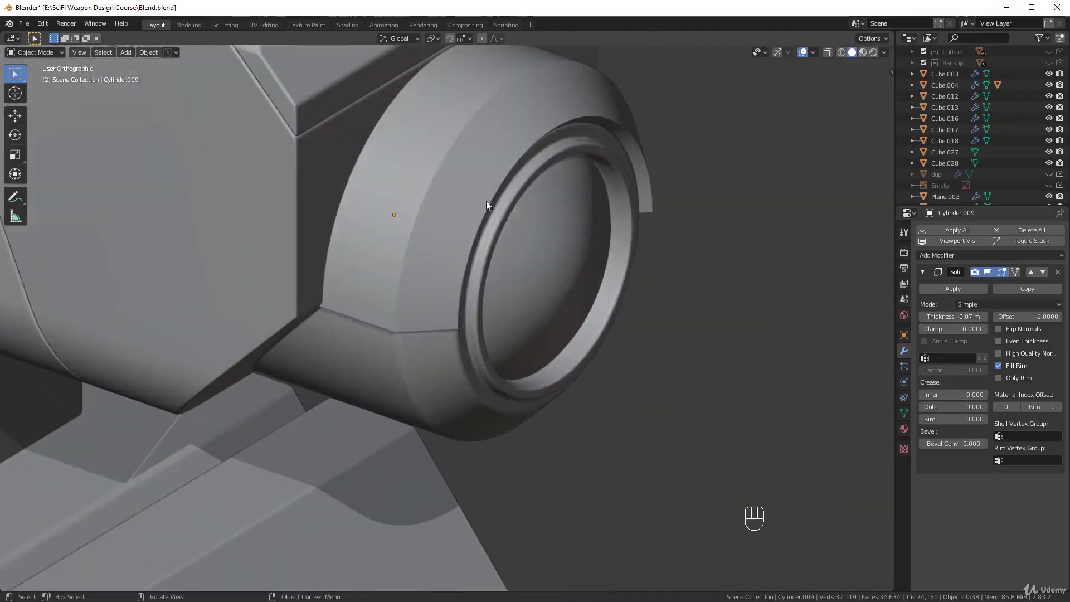
# Step: Try to smooth the half ring with a level 1 Subdivision Surface modifier and Auto Smooth turned off
pyautogui.moveTo(812, 346); pyautogui.dragTo(592, 328, button='middle')
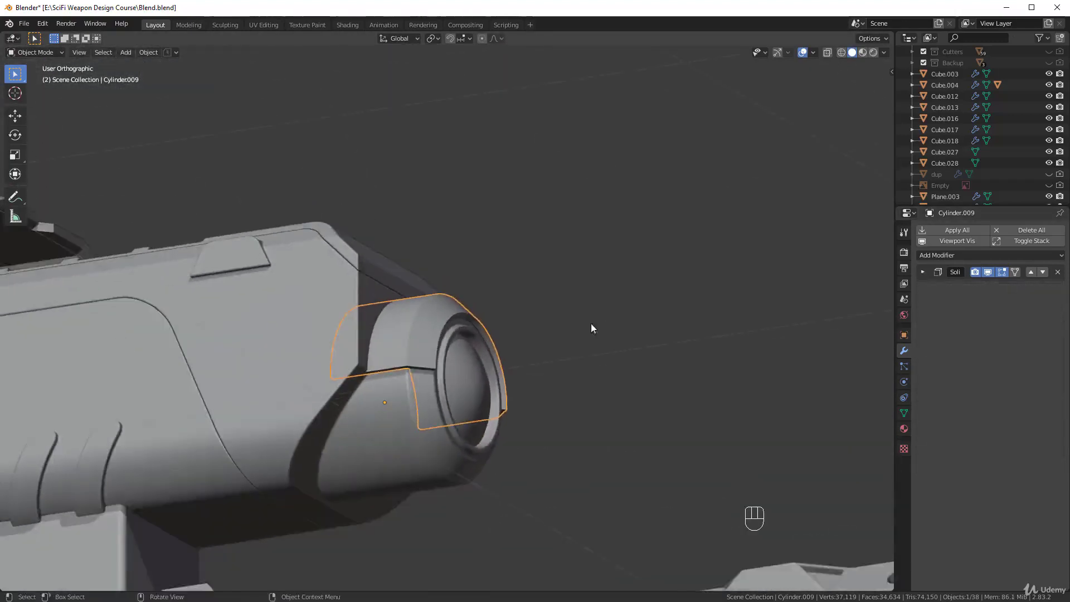
pyautogui.scroll(3, 489, 389)
pyautogui.moveTo(489, 389); pyautogui.dragTo(565, 340, button='middle')
pyautogui.hotkey('ctrl', '1')
pyautogui.press('Tab')
pyautogui.press('Tab')
pyautogui.moveTo(485, 280); pyautogui.dragTo(533, 354, button='middle')
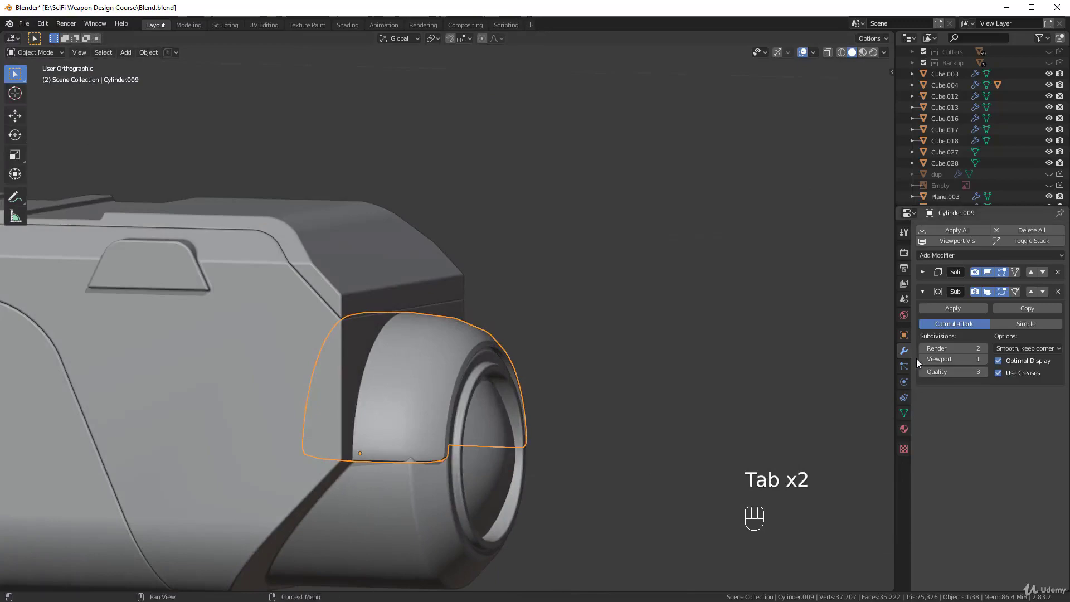
pyautogui.click(904, 413)
pyautogui.click(936, 421)
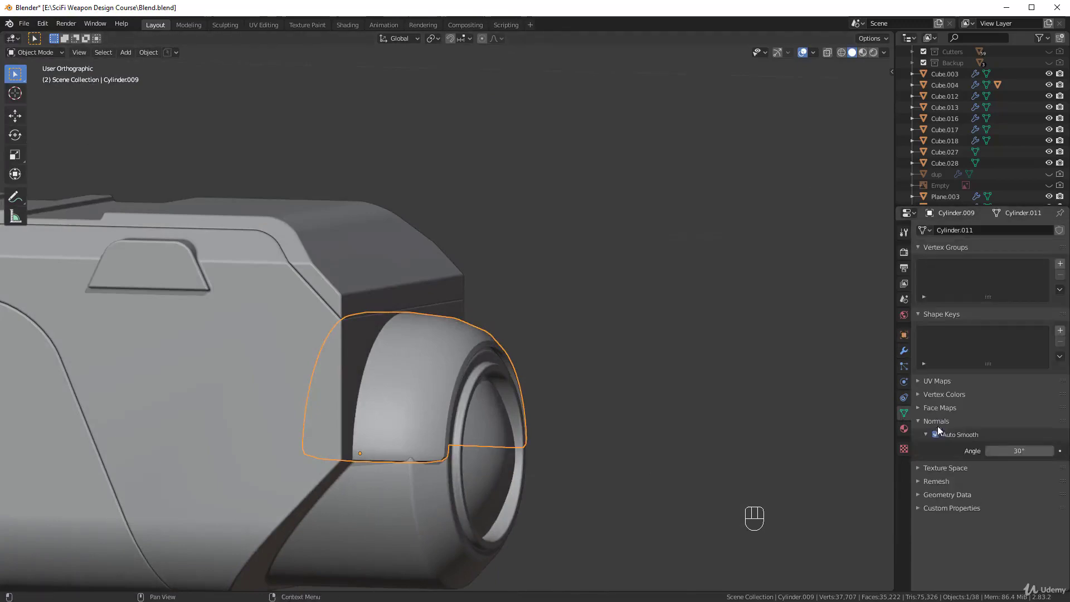
pyautogui.moveTo(791, 430); pyautogui.dragTo(480, 414, button='middle')
pyautogui.scroll(-3, 480, 420)
pyautogui.hotkey('alt', 'a')
pyautogui.moveTo(393, 377); pyautogui.dragTo(578, 356, button='middle')
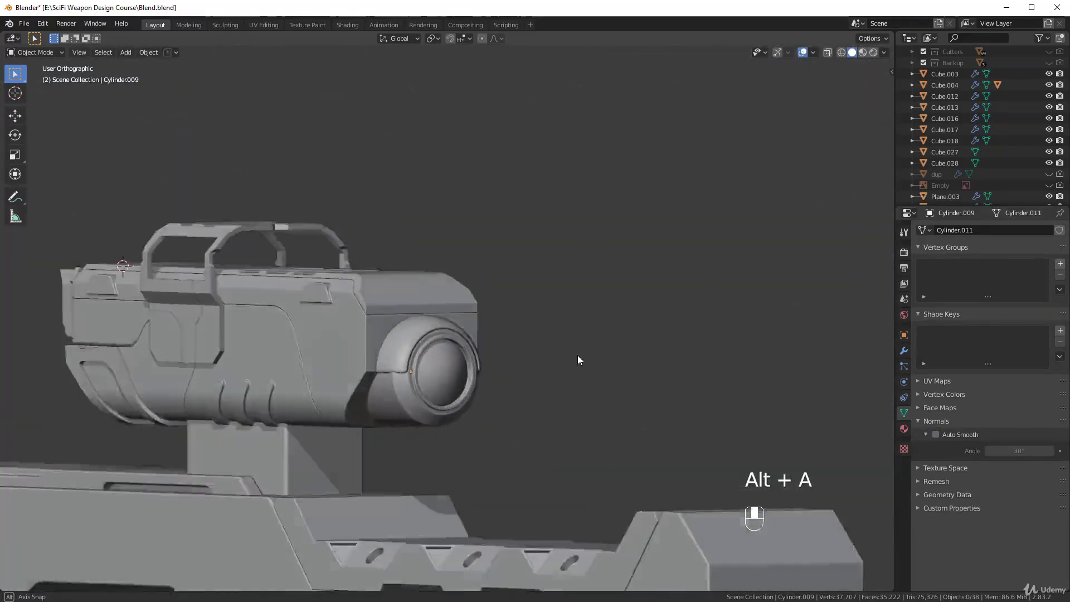
# Step: Undo the half ring's Subdivision Surface modifier and its Auto Smooth change
pyautogui.scroll(6, 442, 384)
pyautogui.click(403, 373)
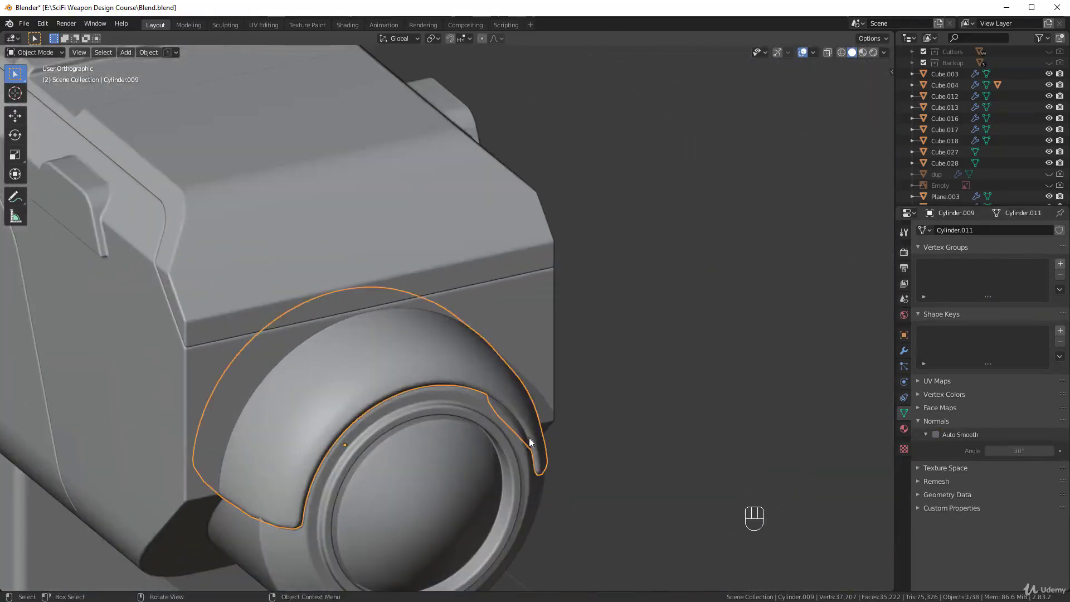
pyautogui.moveTo(526, 438); pyautogui.dragTo(602, 429, button='middle')
pyautogui.hotkey('ctrl', 'z')
pyautogui.hotkey('ctrl', 'z')
pyautogui.hotkey('ctrl', 'z')
pyautogui.hotkey('ctrl', 'z')
pyautogui.hotkey('ctrl', 'z')
pyautogui.hotkey('ctrl', 'z')
pyautogui.hotkey('ctrl', 'z')
pyautogui.hotkey('ctrl', 'z')
pyautogui.hotkey('ctrl', 'z')
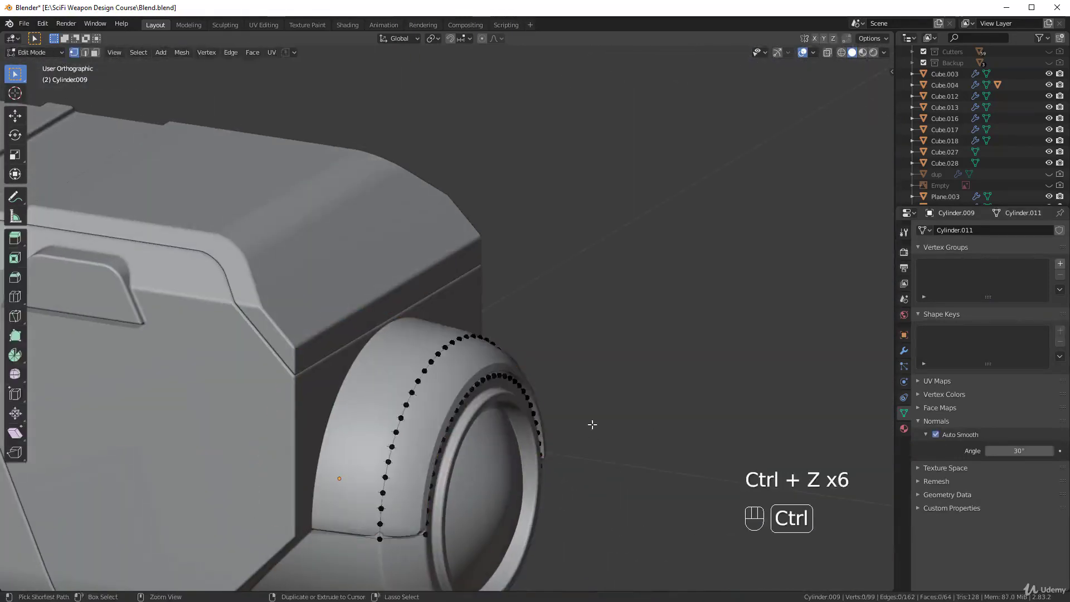
# Step: Add a Bevel modifier limited by angle to the half ring and increase its segments
pyautogui.click(904, 351)
pyautogui.moveTo(563, 379); pyautogui.dragTo(608, 368, button='middle')
pyautogui.click(948, 257)
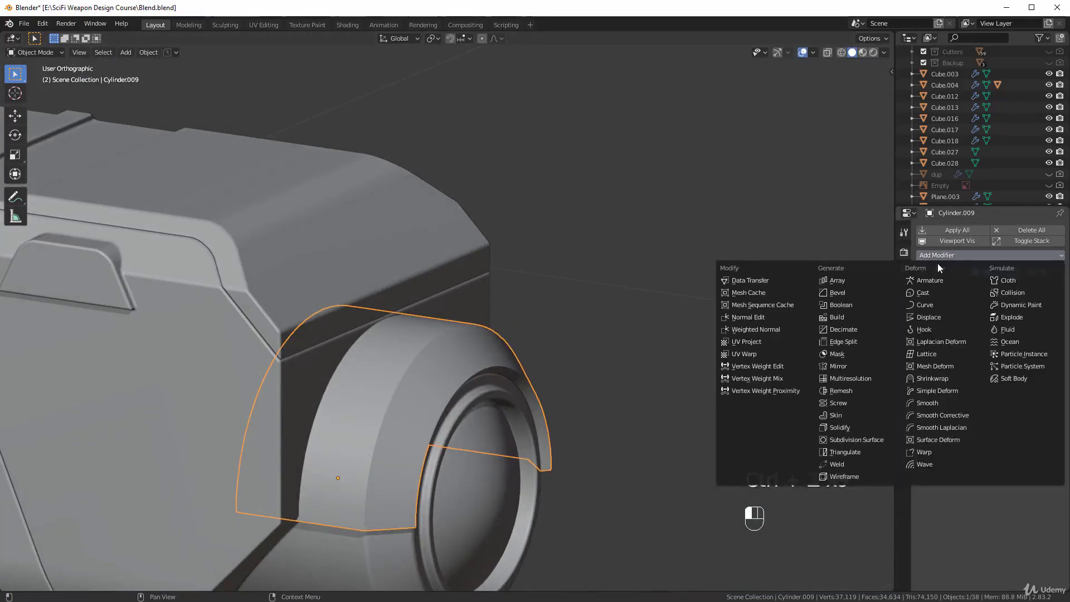
pyautogui.click(861, 295)
pyautogui.click(972, 471)
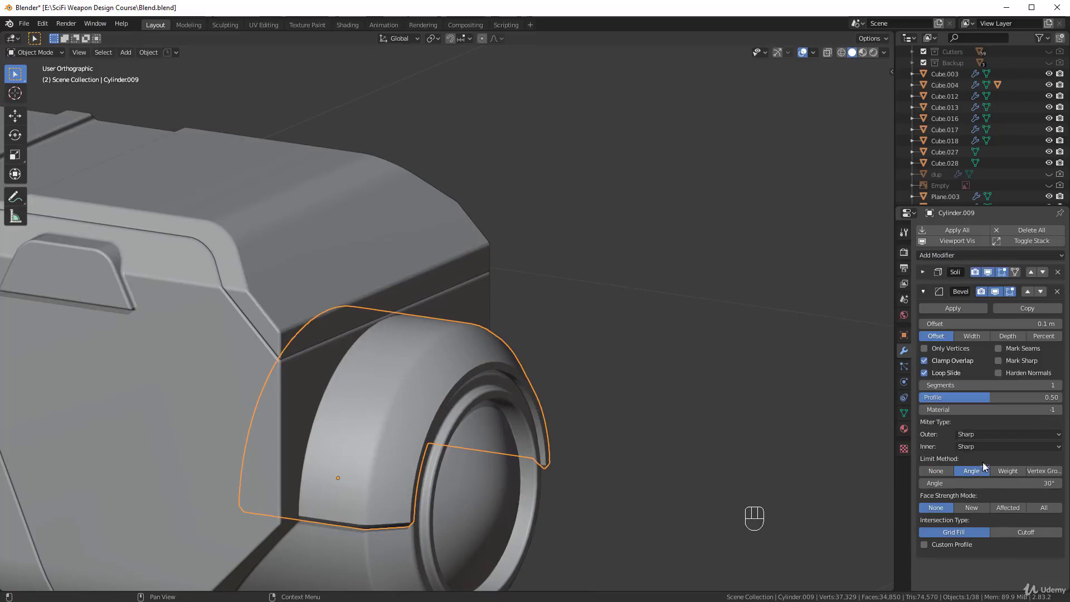
pyautogui.click(1061, 385)
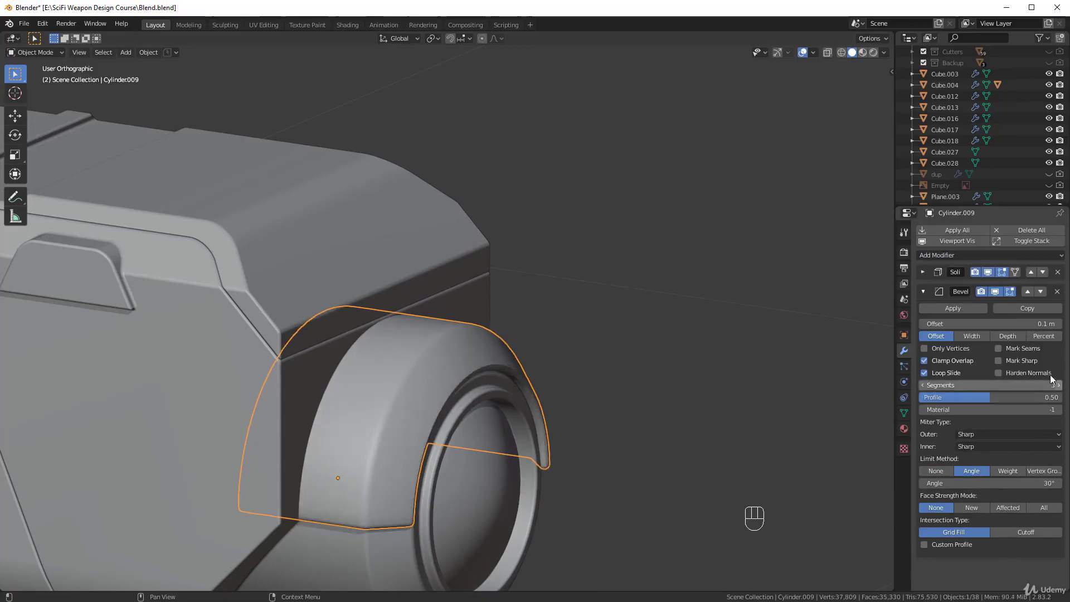
pyautogui.hotkey('alt', 'a')
pyautogui.moveTo(564, 389)
pyautogui.mouseDown(button='middle')
pyautogui.moveTo(602, 417)
pyautogui.moveTo(475, 386)
pyautogui.moveTo(488, 415)
pyautogui.moveTo(514, 408)
pyautogui.moveTo(711, 266)
pyautogui.moveTo(764, 199)
pyautogui.moveTo(717, 264)
pyautogui.moveTo(645, 311)
pyautogui.moveTo(704, 292)
pyautogui.moveTo(555, 401)
pyautogui.mouseUp(button='middle')
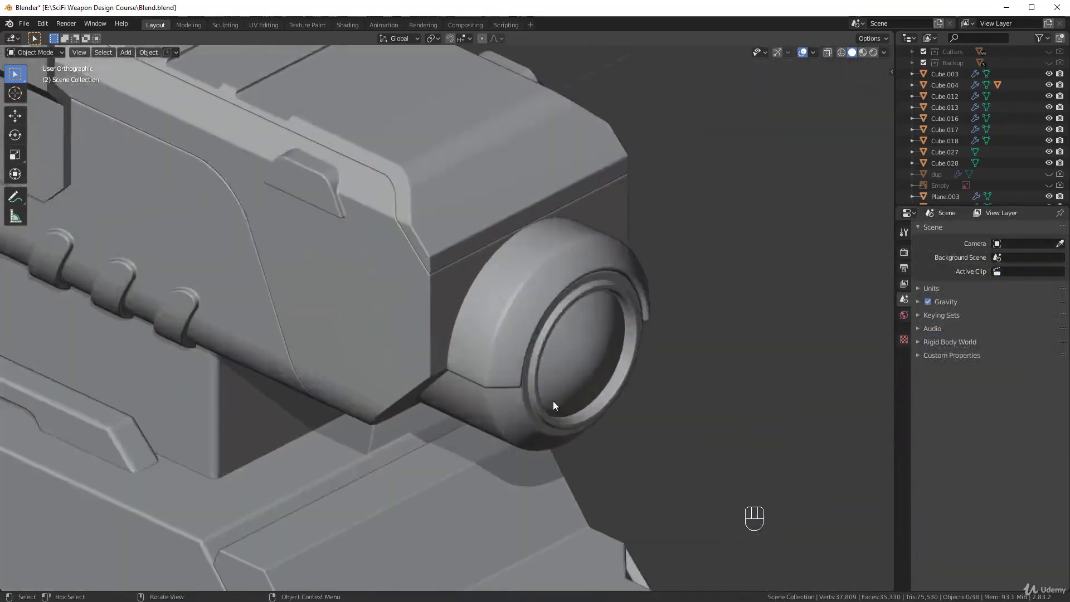
# Step: Remove the Union boolean modifier that merges the lens housing into the scope body
pyautogui.scroll(5, 546, 390)
pyautogui.scroll(-3, 474, 371)
pyautogui.click(434, 366)
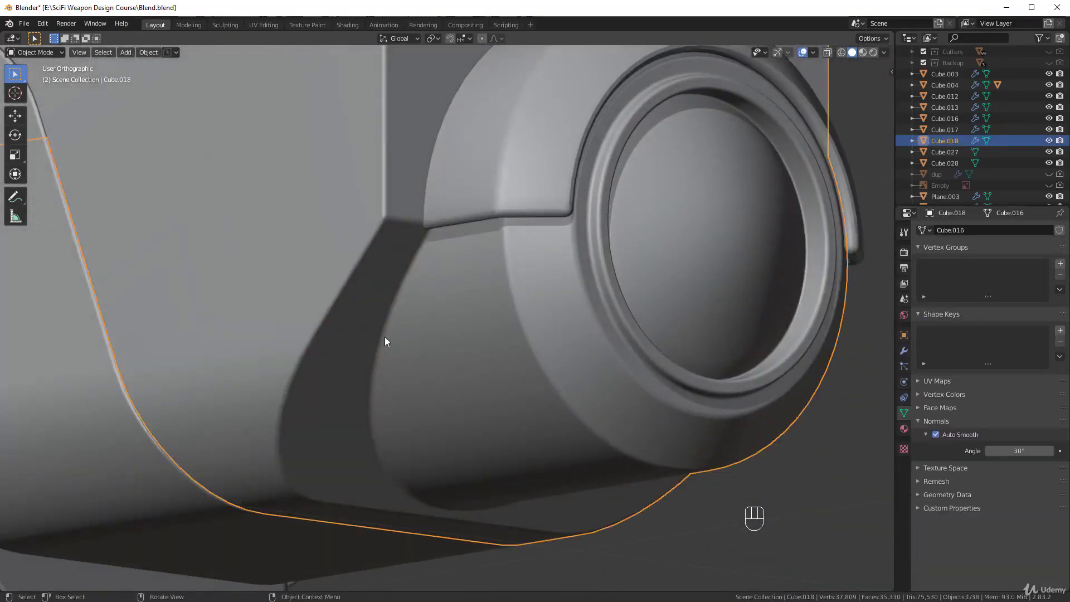
pyautogui.moveTo(384, 337); pyautogui.dragTo(853, 320, button='middle')
pyautogui.click(904, 350)
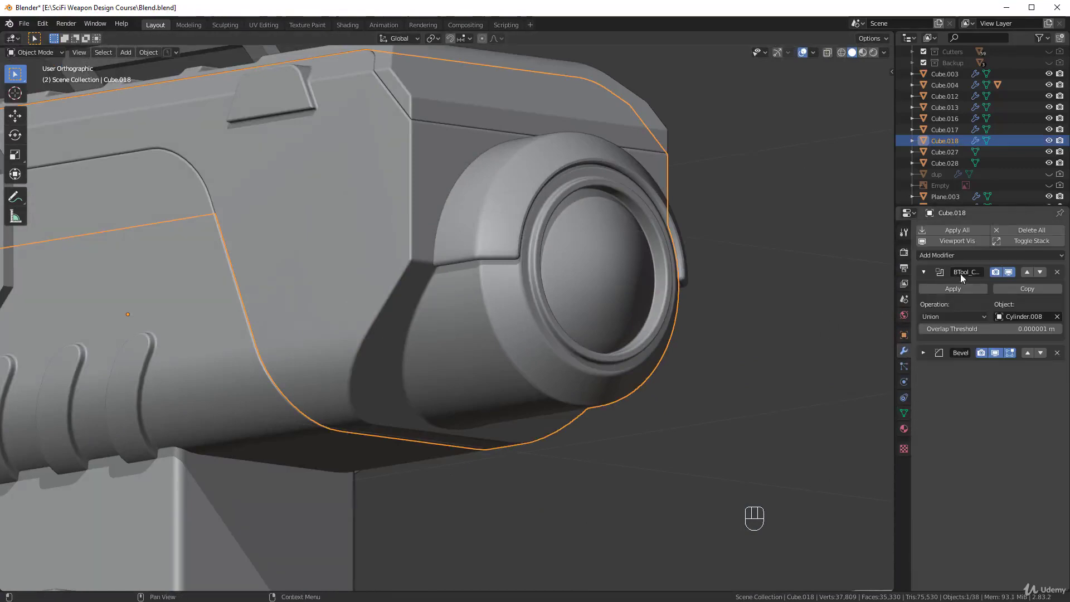
pyautogui.click(1057, 272)
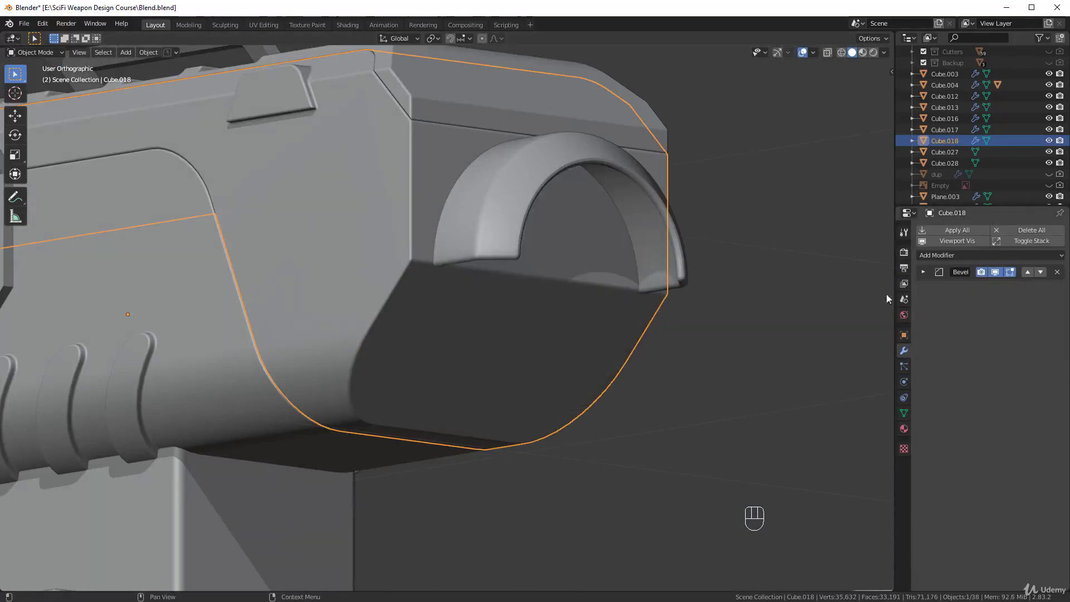
# Step: Show the Cutters collection and set the lens housing cylinder's viewport display to Textured
pyautogui.moveTo(744, 285); pyautogui.dragTo(878, 203, button='middle')
pyautogui.click(1049, 52)
pyautogui.moveTo(809, 246); pyautogui.dragTo(507, 236, button='middle')
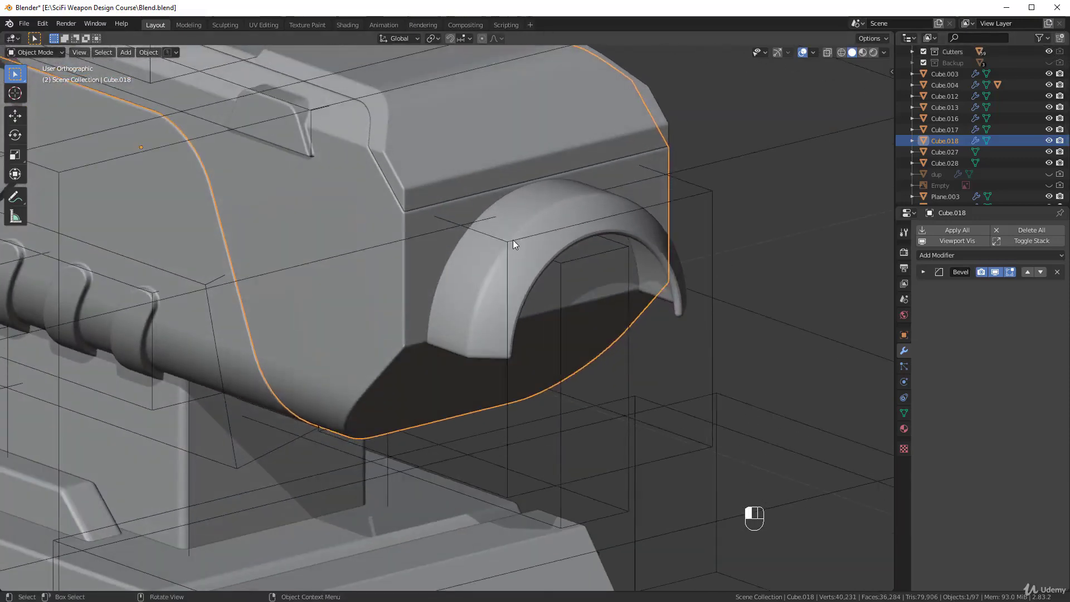
pyautogui.click(514, 241)
pyautogui.click(904, 335)
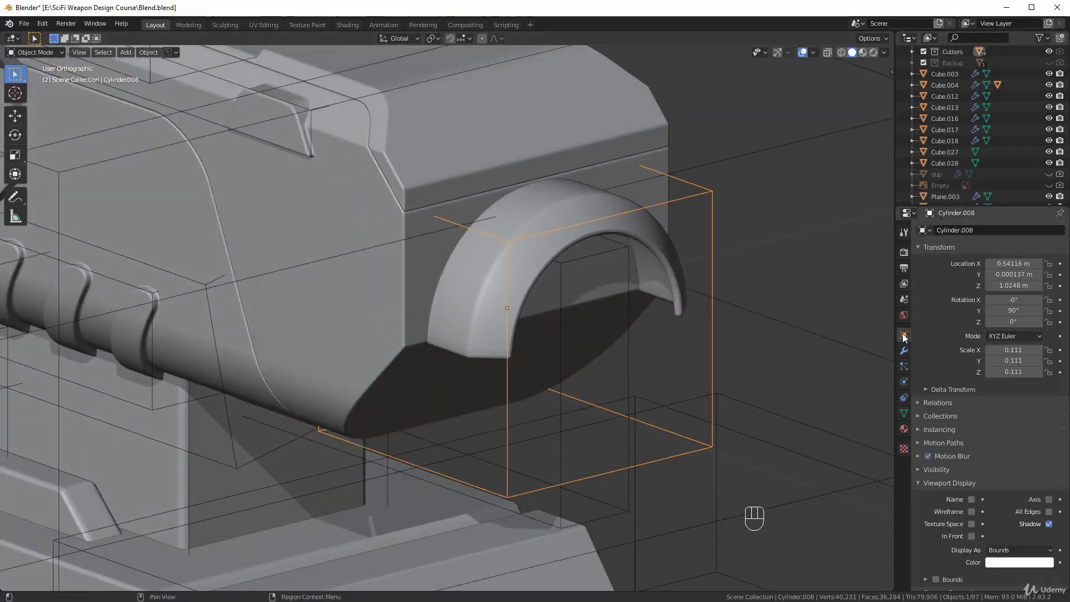
pyautogui.click(1002, 551)
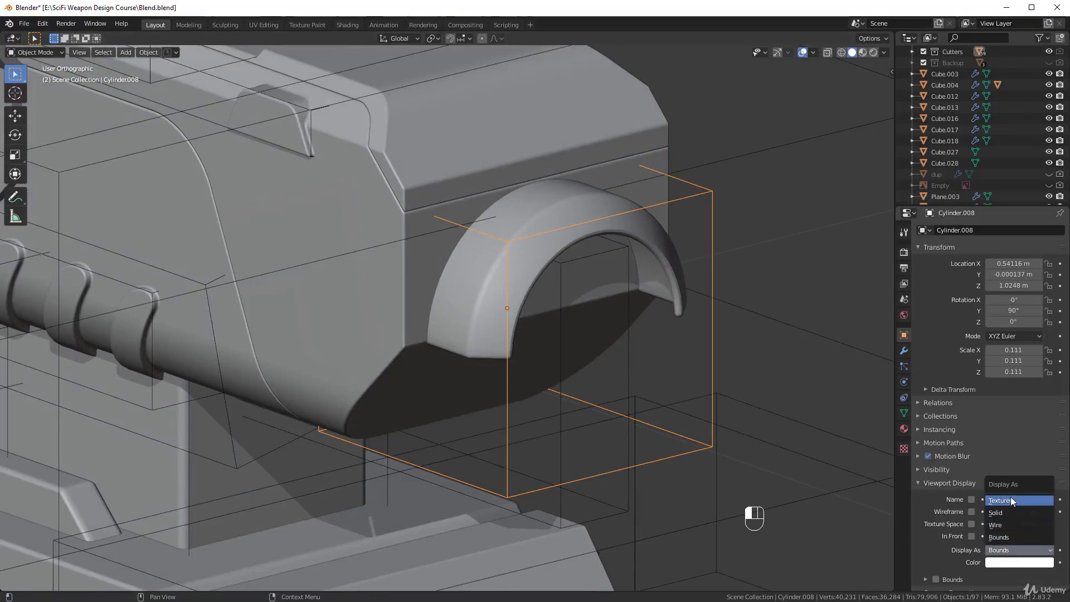
pyautogui.click(1013, 500)
# Step: Move the lens housing cylinder to the main Collection and hide the Cutters collection
pyautogui.moveTo(650, 375)
pyautogui.mouseDown(button='middle')
pyautogui.moveTo(626, 334)
pyautogui.moveTo(602, 353)
pyautogui.moveTo(633, 344)
pyautogui.moveTo(631, 359)
pyautogui.mouseUp(button='middle')
pyautogui.press('m')
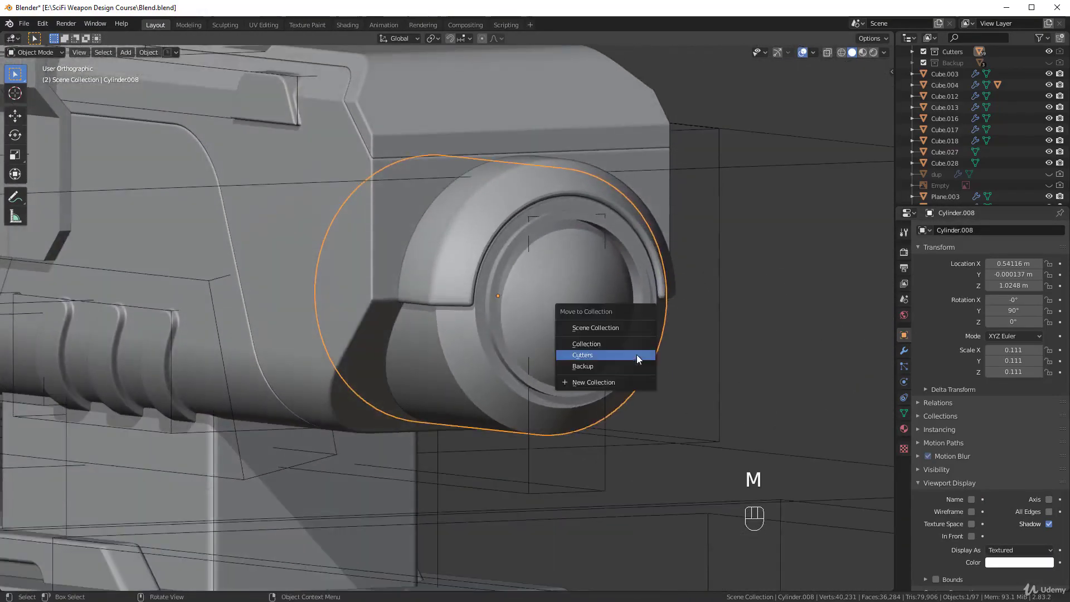
pyautogui.click(641, 344)
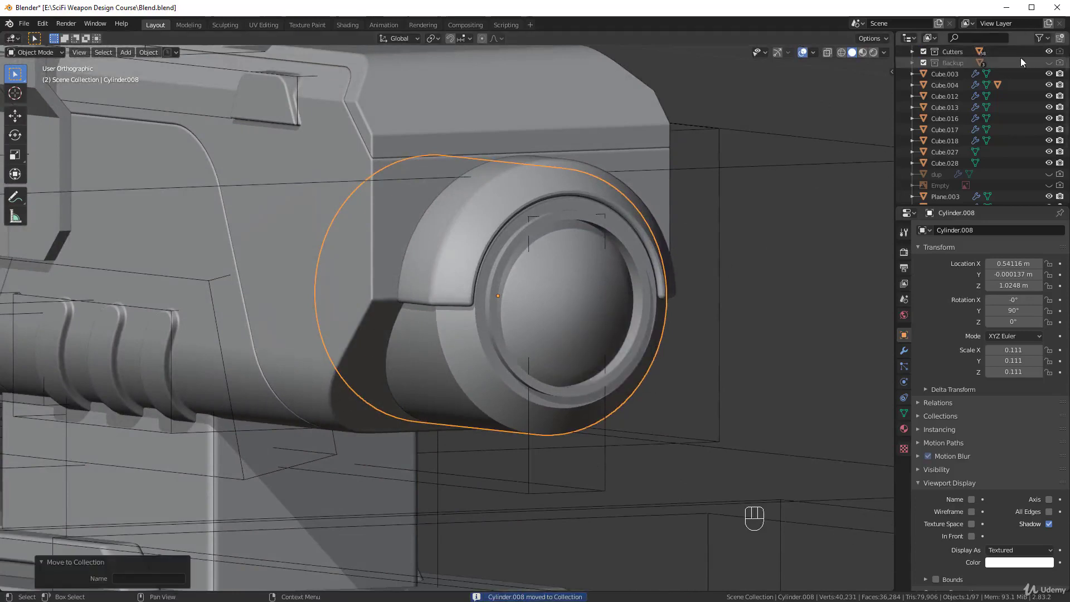
pyautogui.click(1050, 53)
# Step: Add a Bevel modifier to the lens housing, limited by angle, with 3 segments and a 0.015 m offset
pyautogui.moveTo(563, 290); pyautogui.dragTo(547, 317, button='middle')
pyautogui.scroll(5, 451, 287)
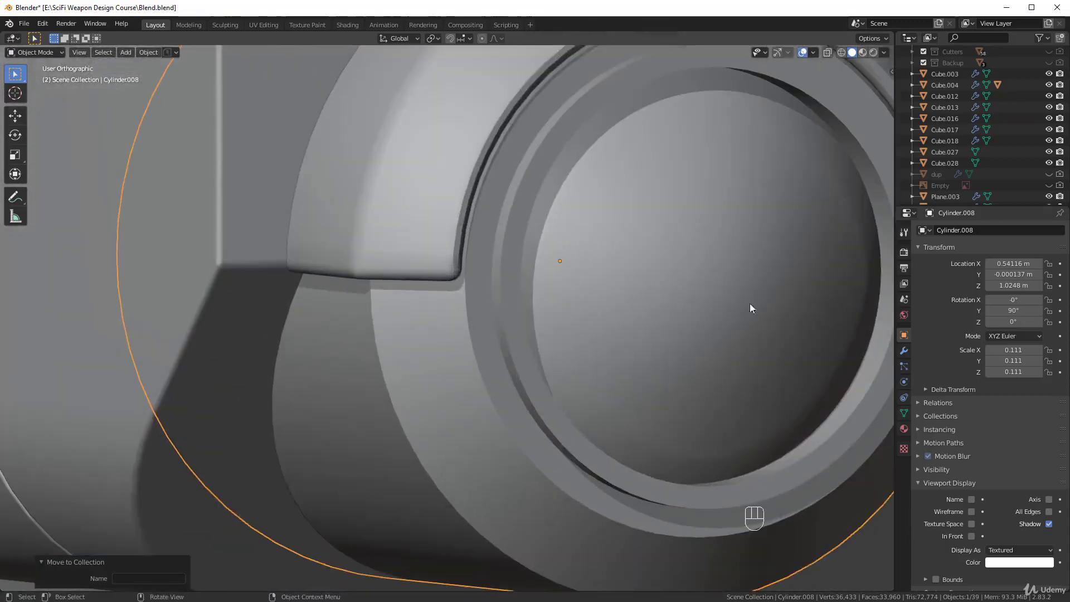
pyautogui.click(909, 349)
pyautogui.click(940, 230)
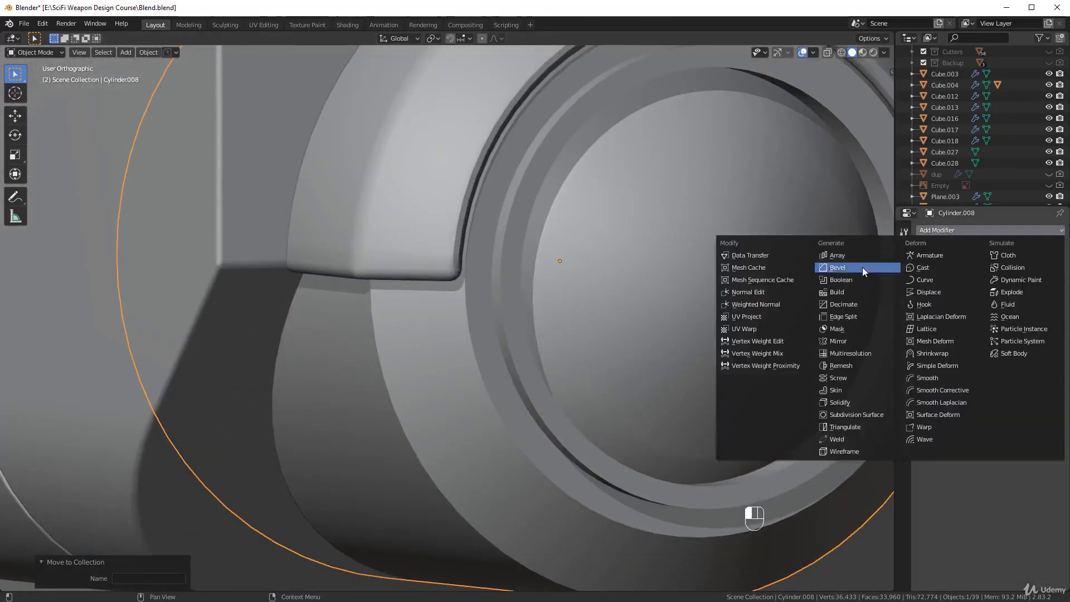
pyautogui.click(862, 267)
pyautogui.click(982, 452)
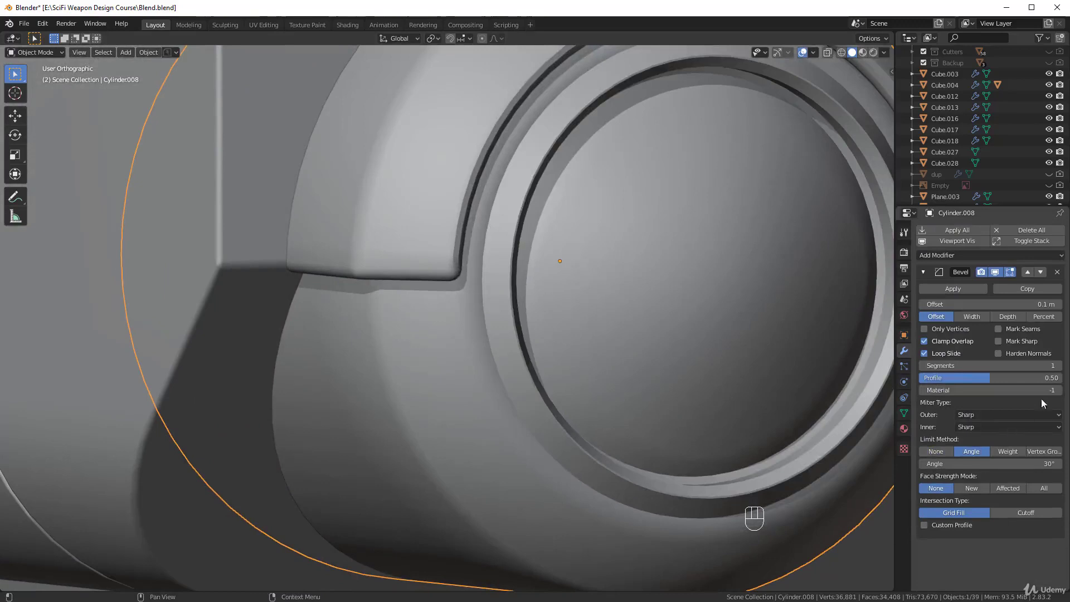
pyautogui.click(1059, 366)
pyautogui.click(1060, 366)
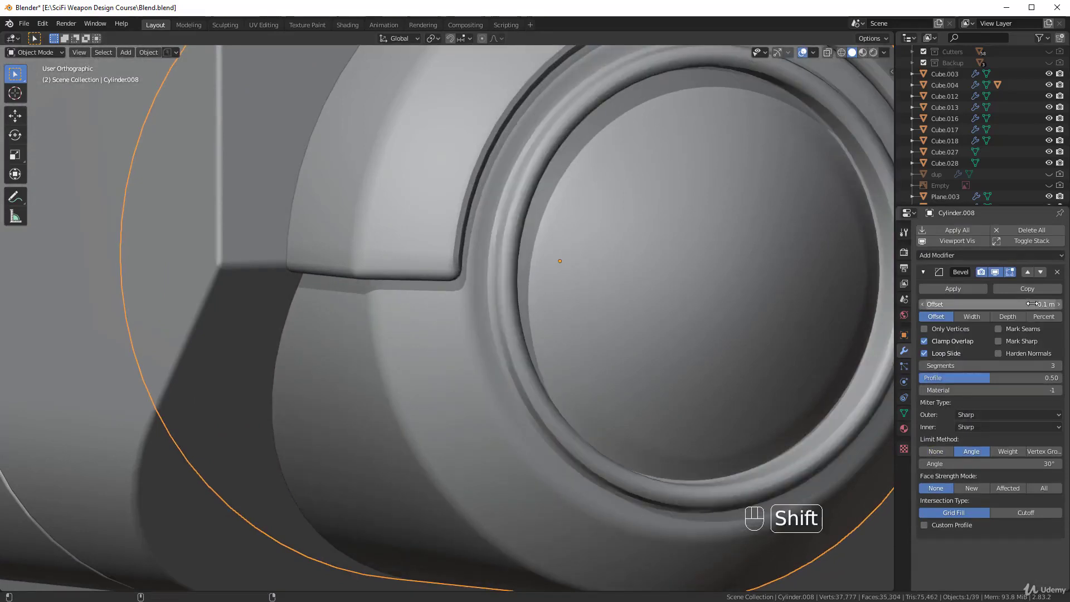
pyautogui.keyDown('shift'); pyautogui.moveTo(989, 304); pyautogui.dragTo(970, 304); pyautogui.keyUp('shift')
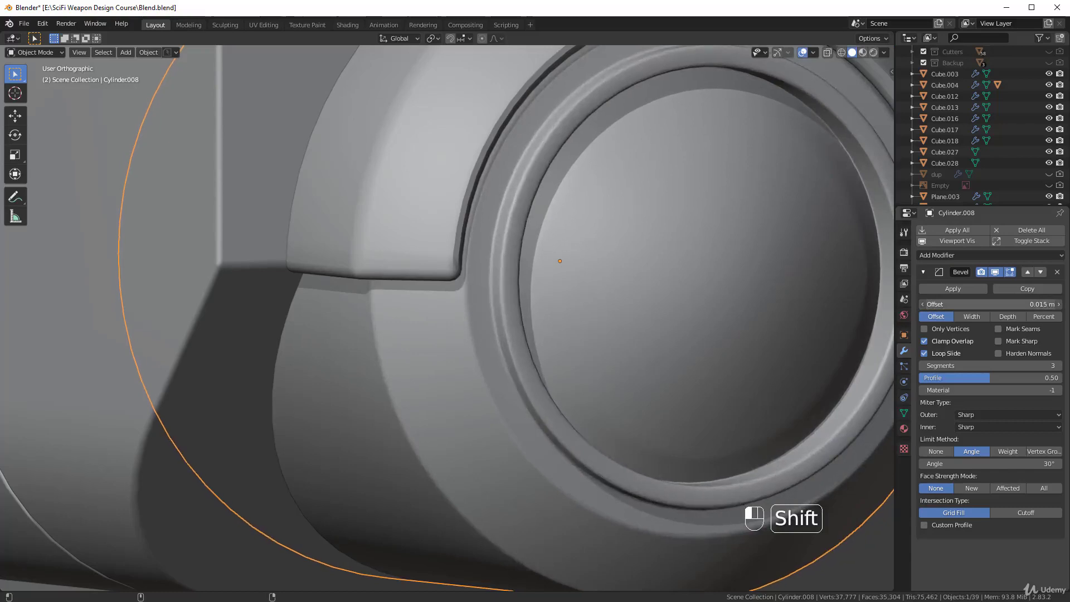
pyautogui.hotkey('alt', 'a')
pyautogui.scroll(-5, 628, 282)
pyautogui.moveTo(628, 282); pyautogui.dragTo(598, 286, button='middle')
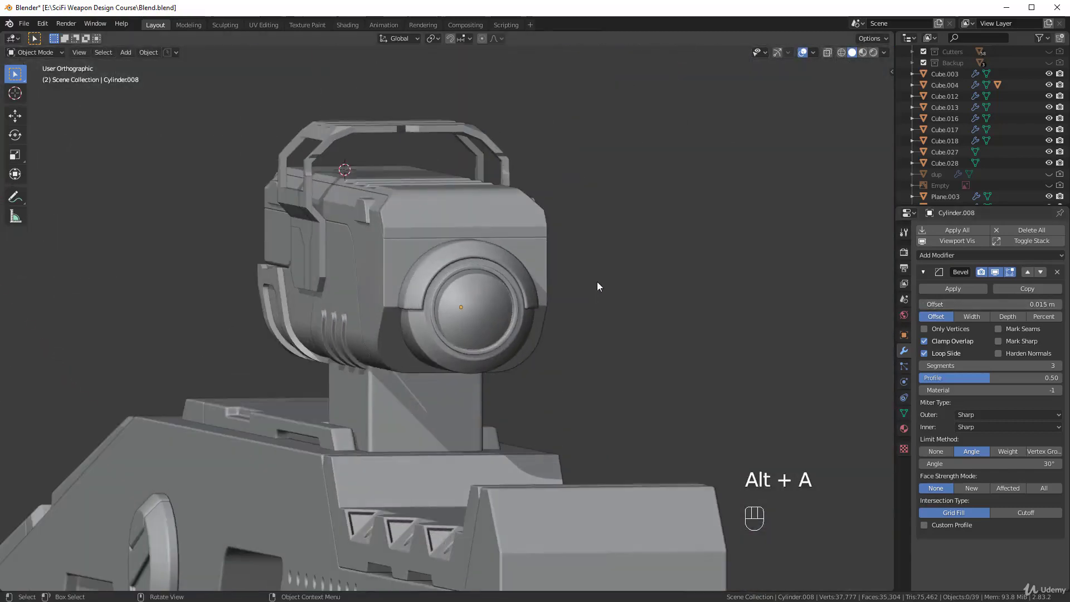
# Step: Add a 64-vertex cylinder in right orthographic view and rotate it 90° about the Y axis
pyautogui.press('KP_3')
pyautogui.hotkey('shift', 'a')
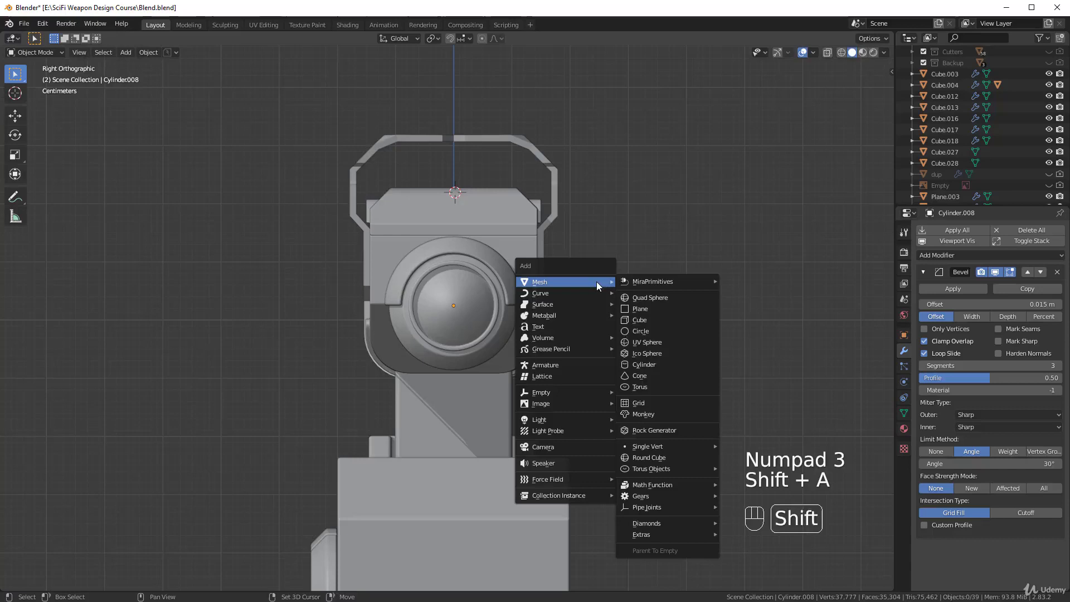
pyautogui.click(645, 365)
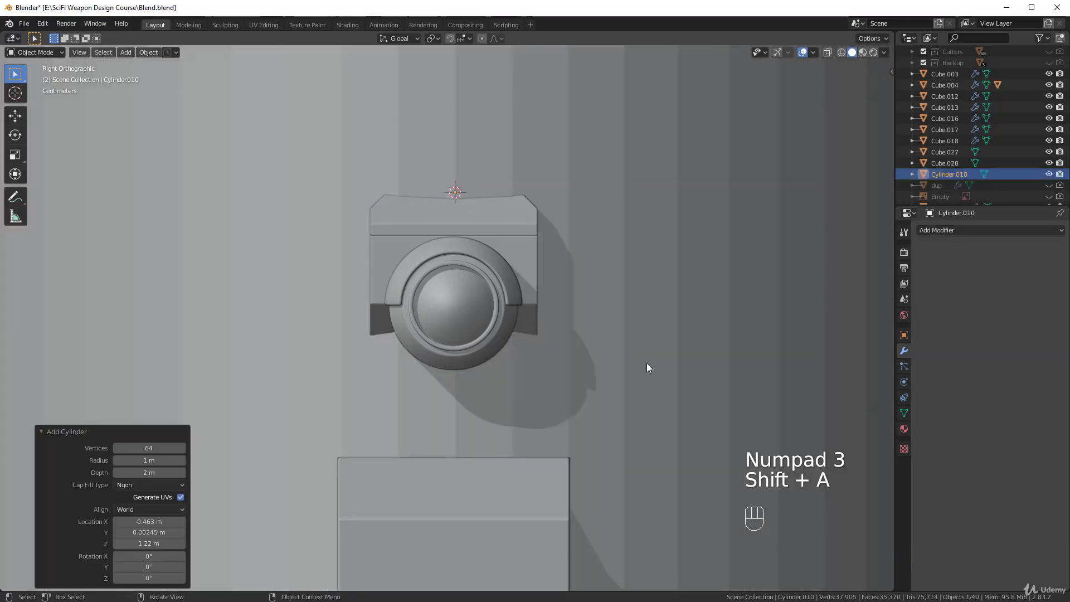
pyautogui.press('r')
pyautogui.press('y')
pyautogui.press('9')
pyautogui.press('0')
pyautogui.press('Return')
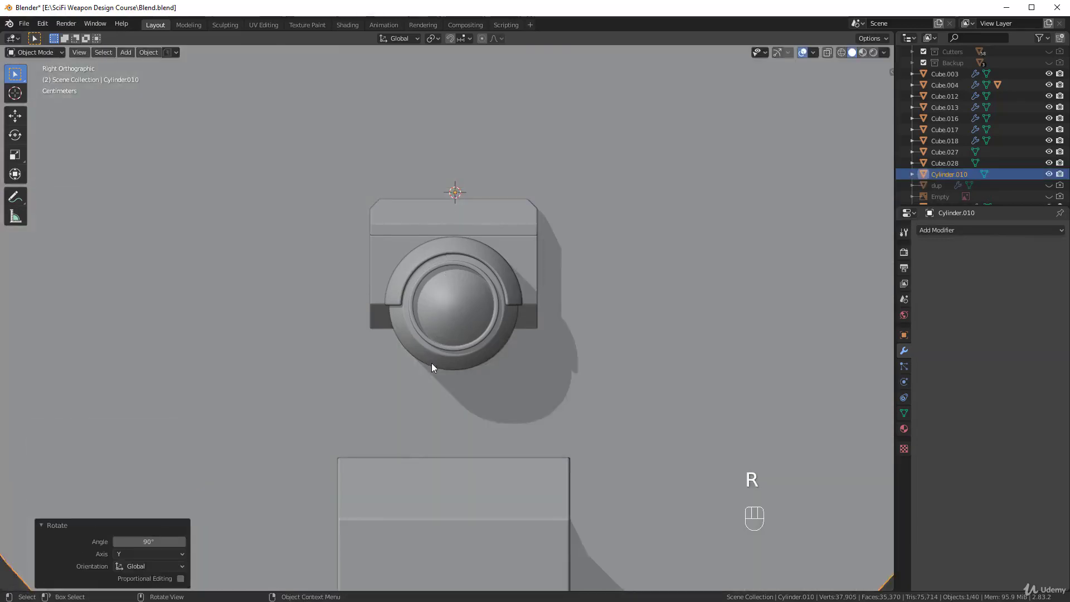
# Step: Scale the new cylinder by 0.145, centre it on the lens, and scale it by a further 0.875 to surround the housing
pyautogui.press('s')
pyautogui.click(502, 196)
pyautogui.press('g')
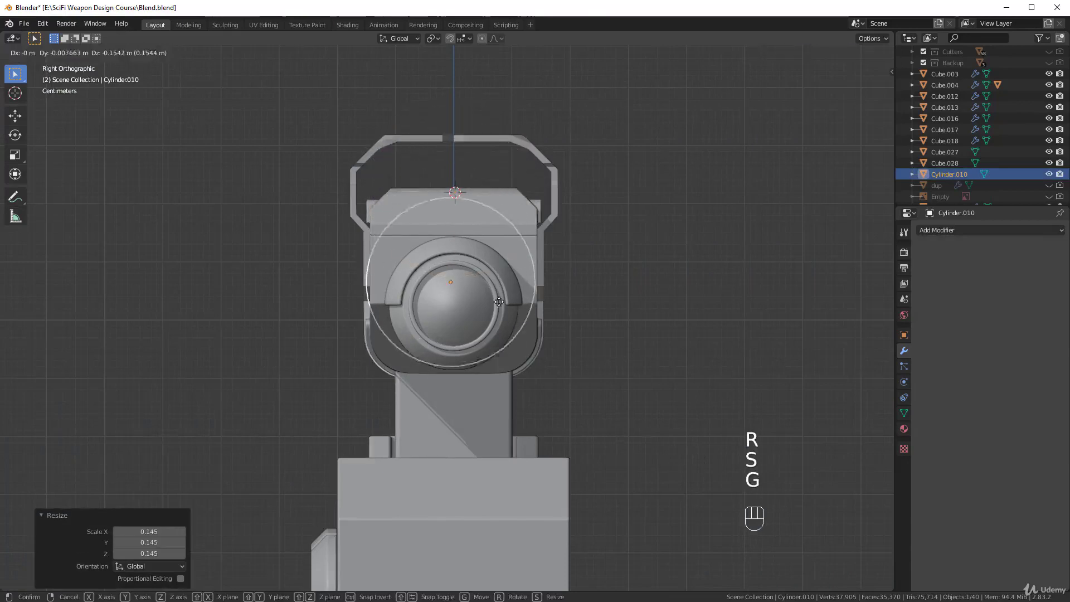
pyautogui.click(505, 323)
pyautogui.scroll(3, 547, 338)
pyautogui.press('g')
pyautogui.press('g')
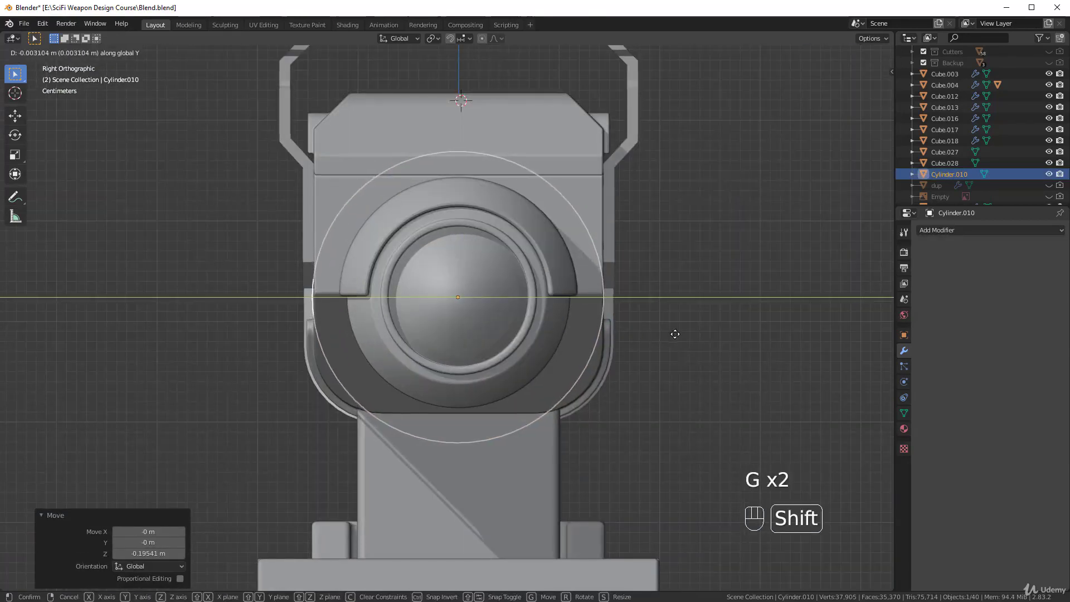
pyautogui.keyDown('shift'); pyautogui.click(677, 334); pyautogui.keyUp('shift')
pyautogui.press('s')
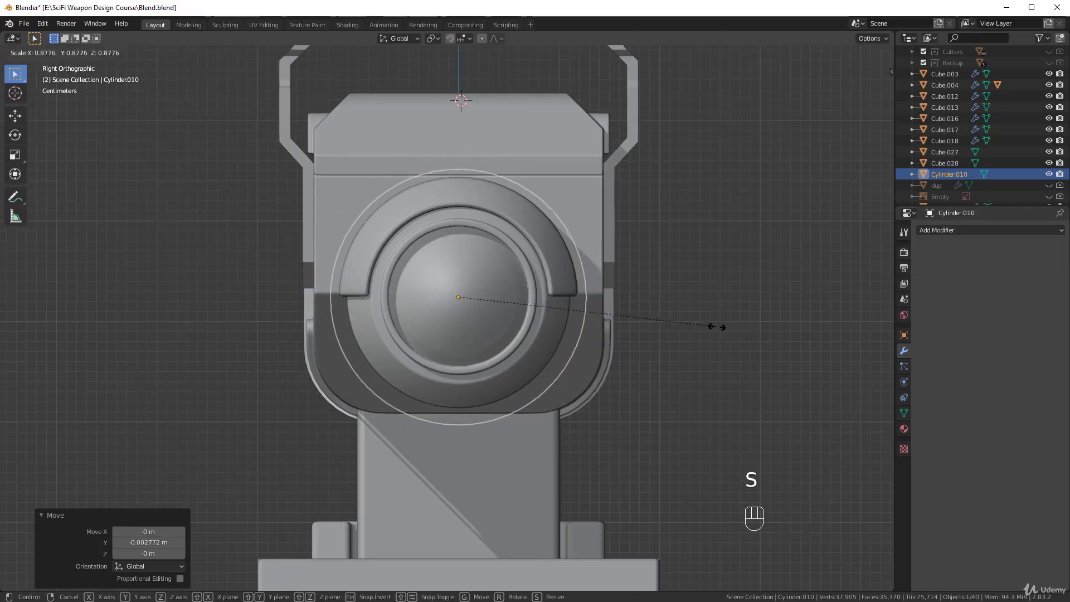
pyautogui.click(717, 325)
# Step: Move the cylinder about 1.1 m along X over the scope's front end and shade it smooth
pyautogui.moveTo(717, 325); pyautogui.dragTo(643, 343, button='middle')
pyautogui.press('g')
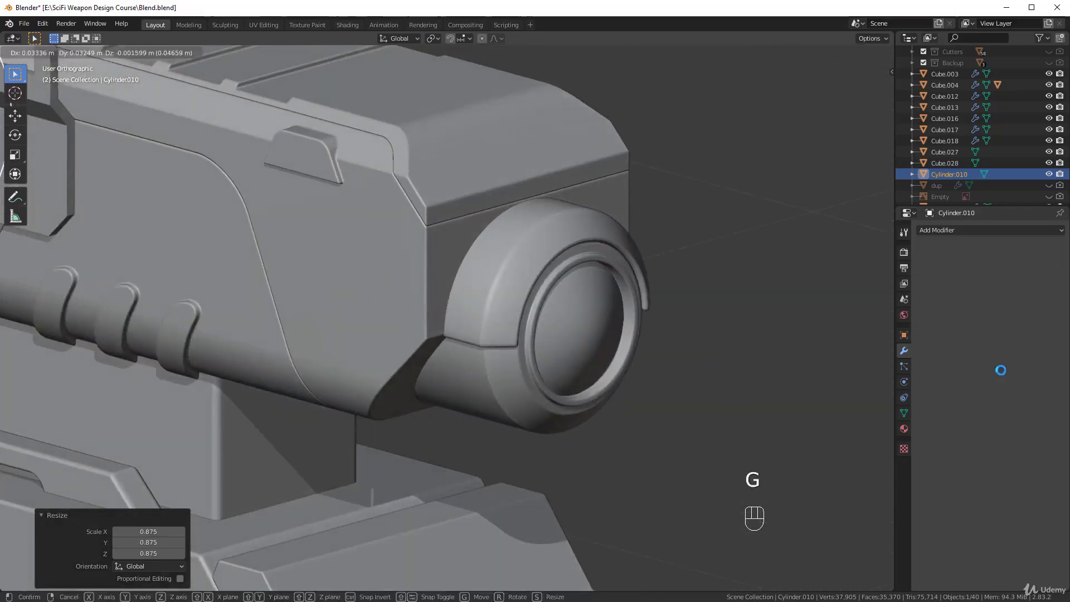
pyautogui.rightClick(182, 367)
pyautogui.scroll(-4, 391, 336)
pyautogui.press('g')
pyautogui.press('x')
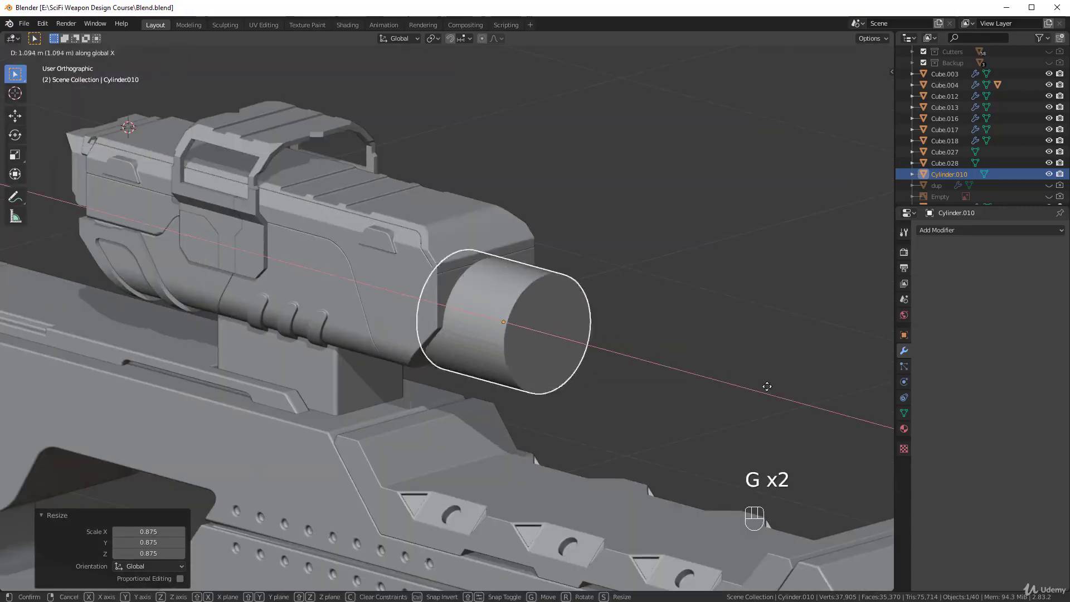
pyautogui.click(746, 380)
pyautogui.scroll(2, 634, 316)
pyautogui.rightClick(634, 314)
pyautogui.click(634, 311)
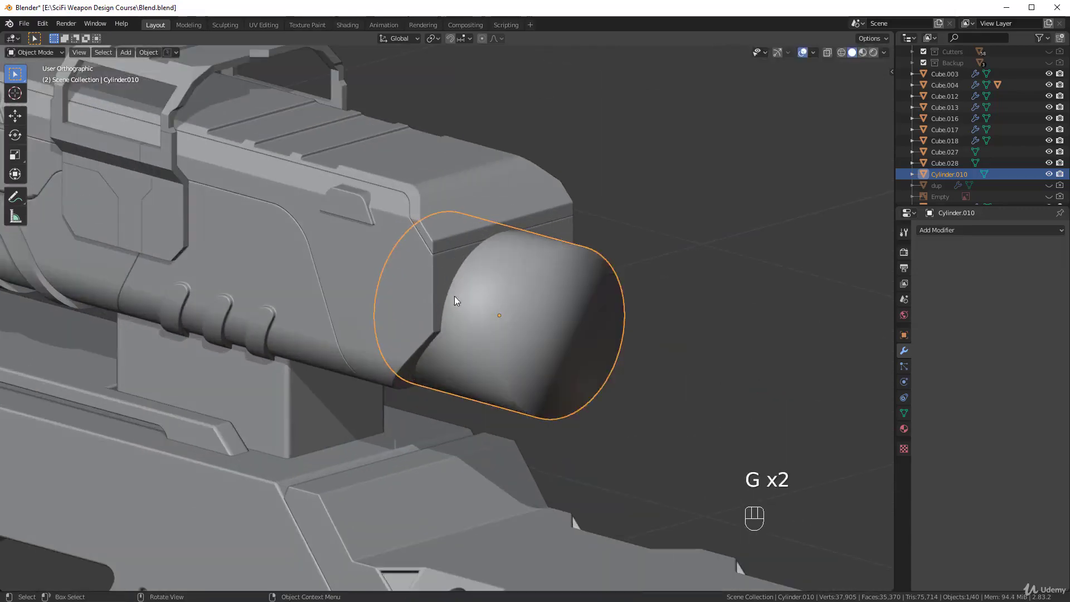
# Step: Subtract the cylinder from the scope body with a Boolean difference and place that modifier above the Bevel
pyautogui.keyDown('shift'); pyautogui.click(433, 275); pyautogui.keyUp('shift')
pyautogui.press('ctrl+KP_Subtract')
pyautogui.moveTo(434, 276); pyautogui.dragTo(444, 295, button='middle')
pyautogui.scroll(3, 445, 299)
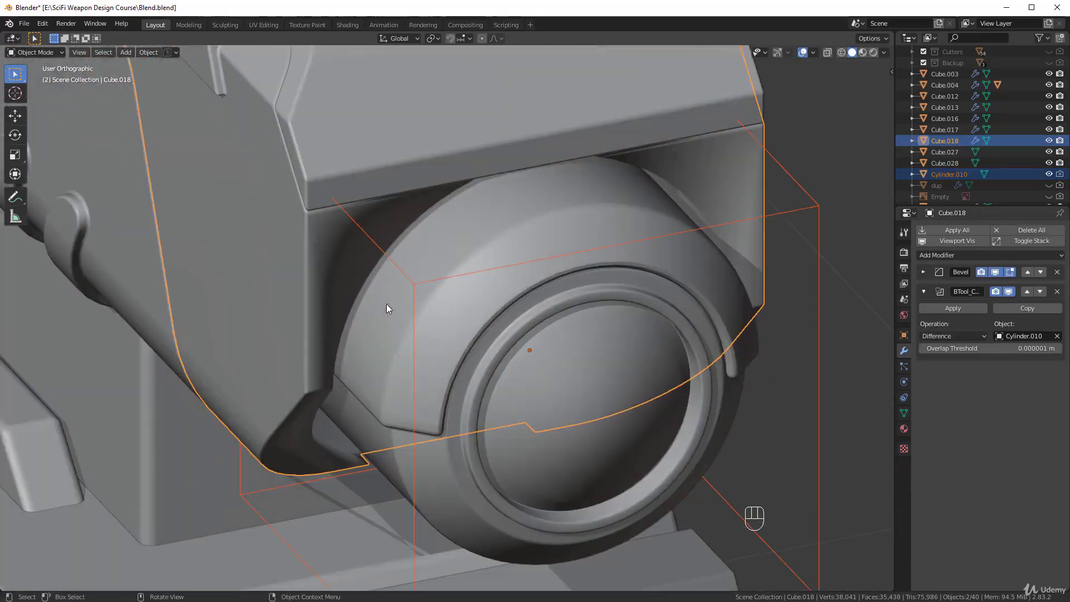
pyautogui.click(1028, 292)
pyautogui.moveTo(550, 302); pyautogui.dragTo(450, 243, button='middle')
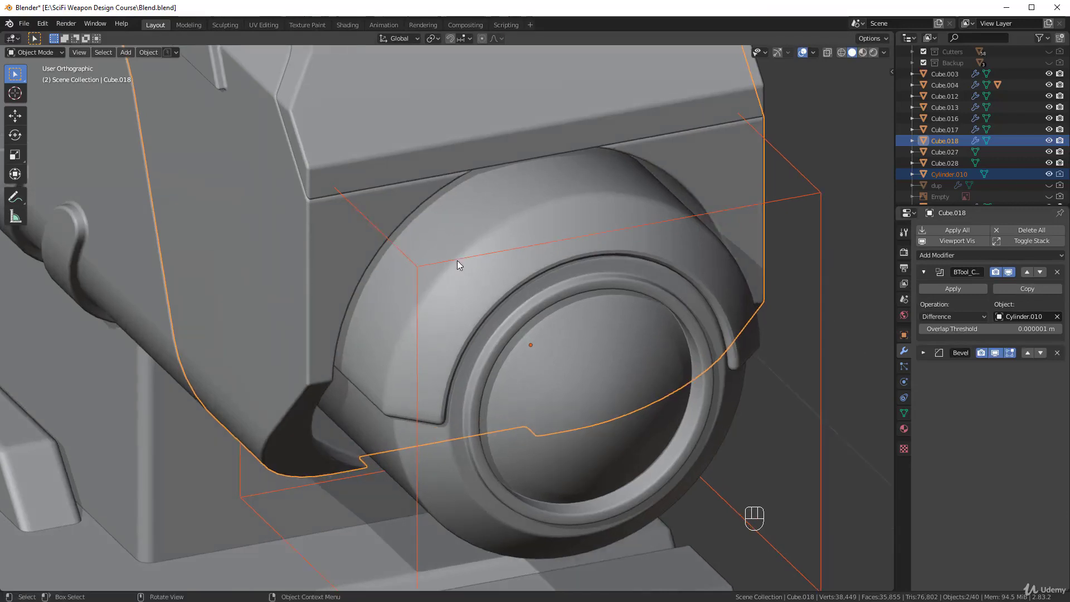
# Step: Subtract the same cylinder from the scope's top cover and place the new Boolean modifier above the Bevel
pyautogui.click(418, 134)
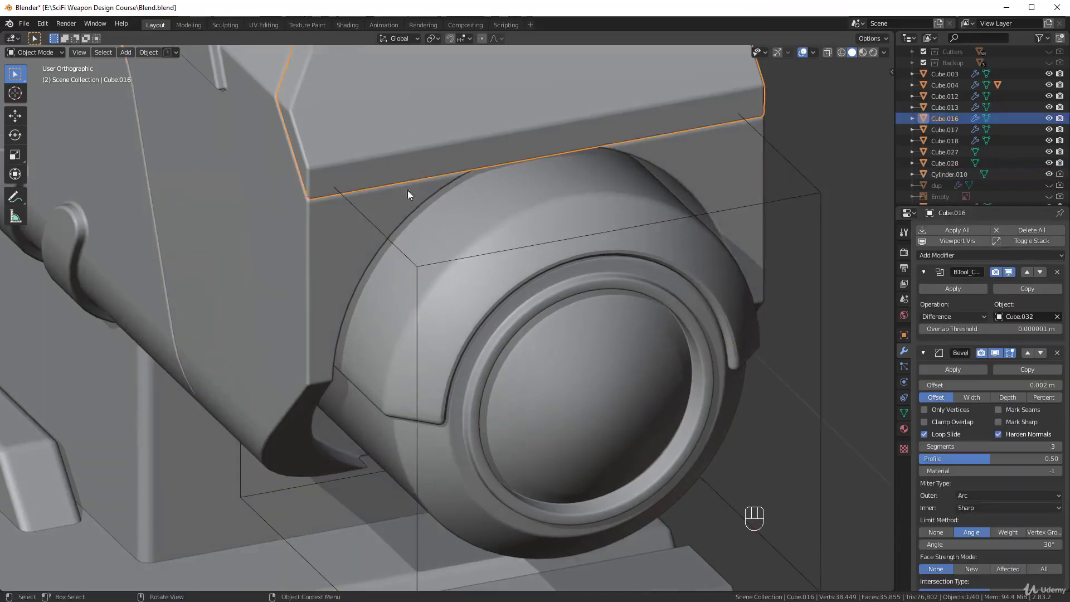
pyautogui.scroll(-2, 519, 269)
pyautogui.keyDown('shift'); pyautogui.click(503, 275); pyautogui.keyUp('shift')
pyautogui.keyDown('shift'); pyautogui.click(485, 180); pyautogui.keyUp('shift')
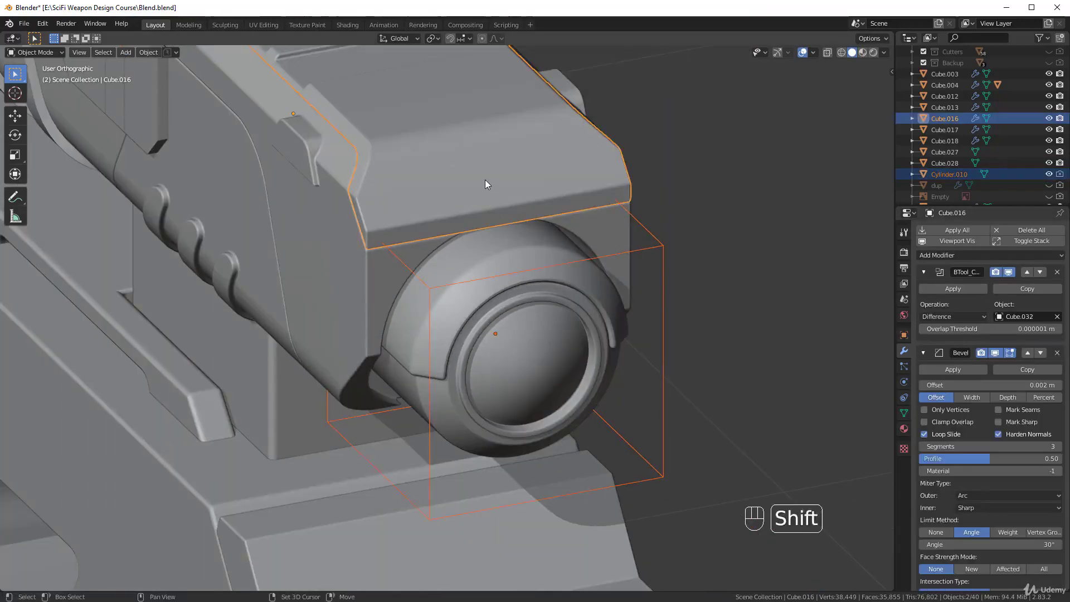
pyautogui.press('ctrl+KP_Subtract')
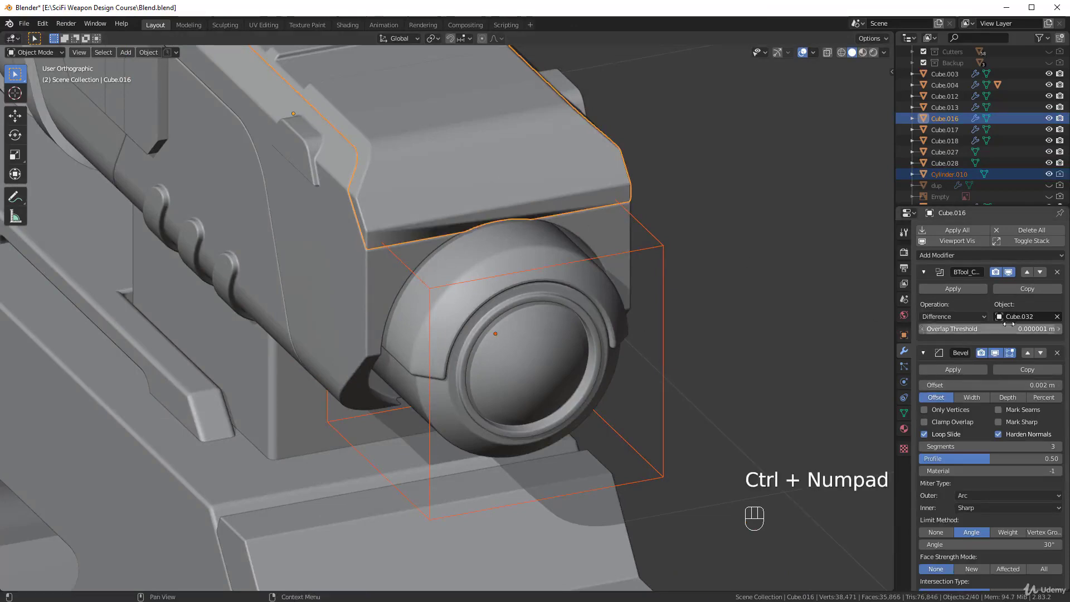
pyautogui.click(924, 272)
pyautogui.click(924, 292)
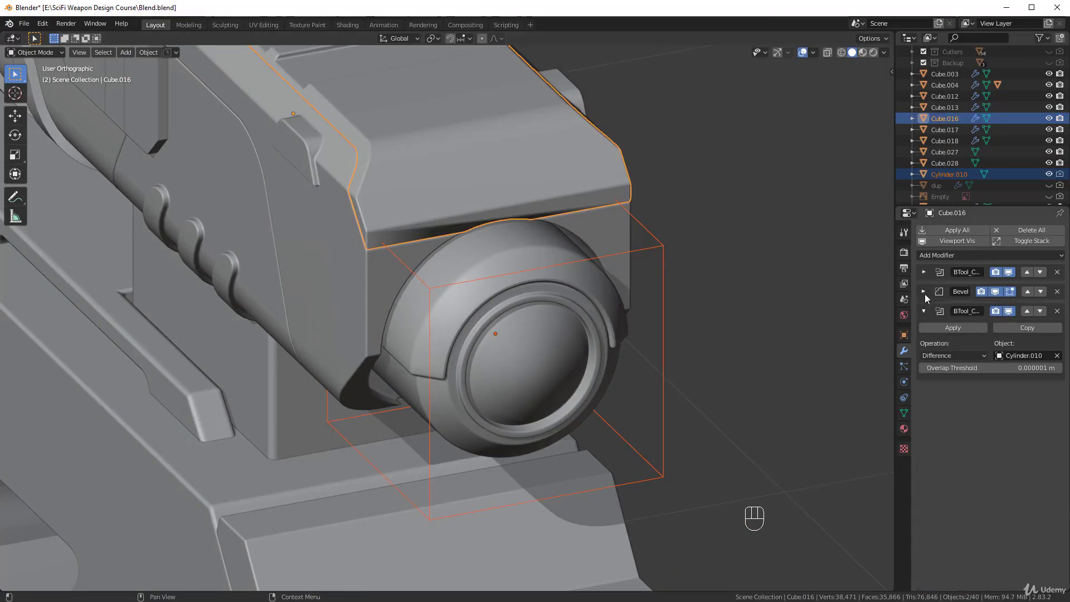
pyautogui.click(1027, 312)
pyautogui.scroll(4, 577, 264)
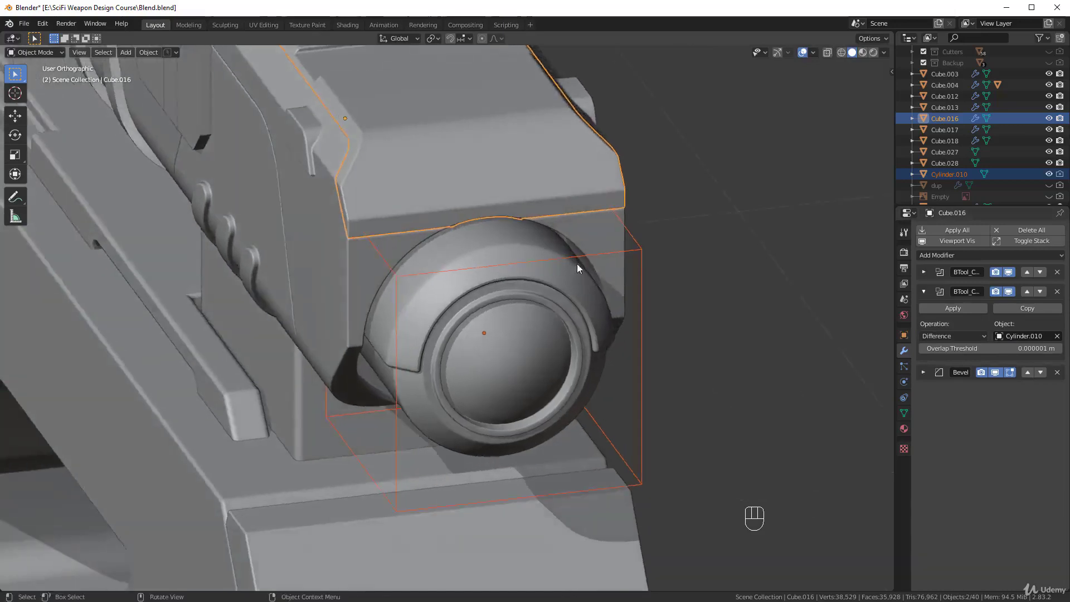
# Step: Recalculate the normals of the scope's top cover mesh and the cutter cylinder
pyautogui.moveTo(591, 219); pyautogui.dragTo(590, 357, button='middle')
pyautogui.press('Tab')
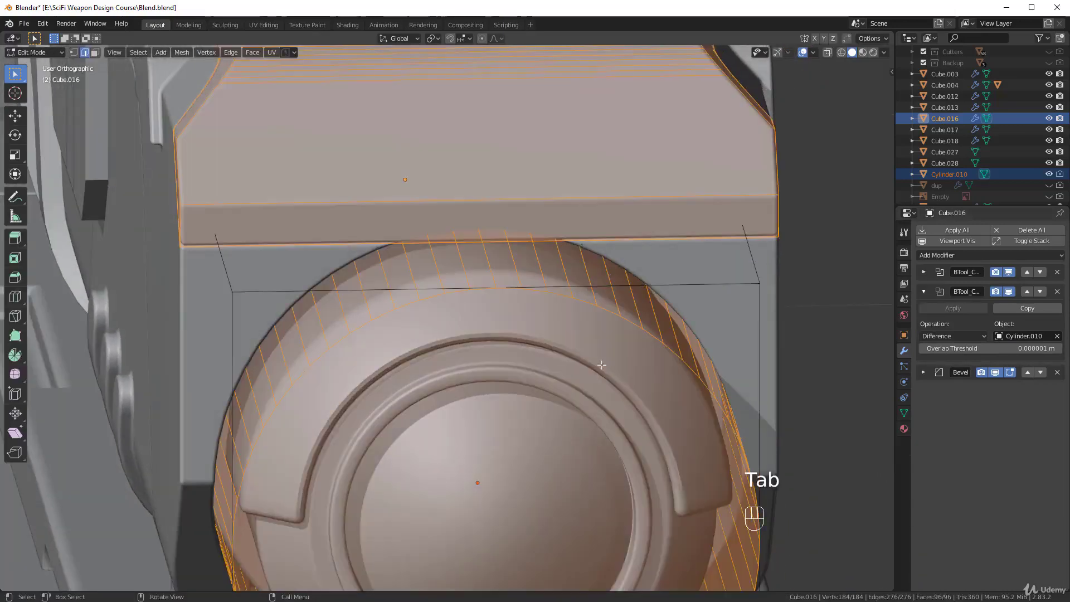
pyautogui.hotkey('shift', 'n')
pyautogui.press('Tab')
pyautogui.scroll(4, 600, 265)
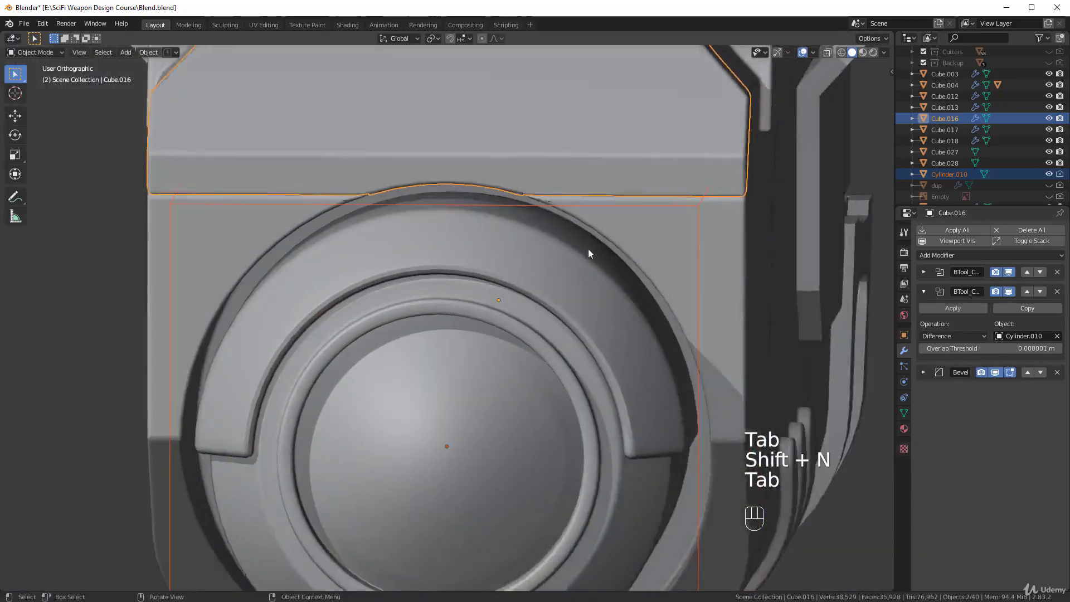
# Step: Raise the cutter cylinder about 0.005 m along Z
pyautogui.click(587, 185)
pyautogui.press('g')
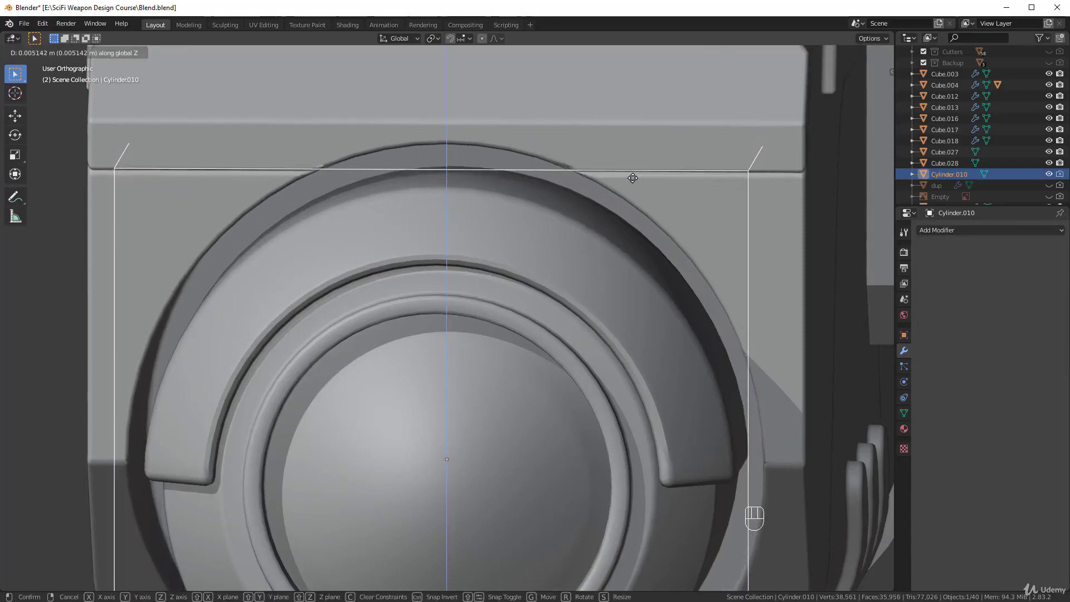
pyautogui.click(633, 177)
pyautogui.scroll(-3, 630, 182)
pyautogui.hotkey('alt', 'a')
# Step: Try raising the lens housing, half ring and cutter cylinder together by about 0.03 m along Z
pyautogui.moveTo(630, 182); pyautogui.dragTo(565, 301, button='middle')
pyautogui.scroll(2, 564, 301)
pyautogui.click(488, 397)
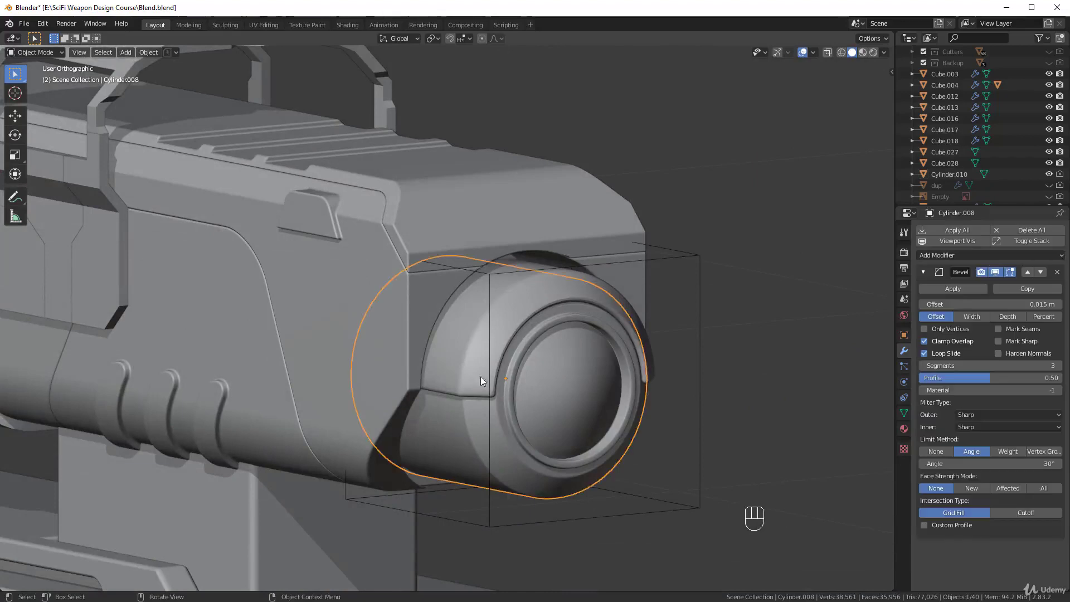
pyautogui.keyDown('shift'); pyautogui.click(493, 312); pyautogui.keyUp('shift')
pyautogui.keyDown('shift'); pyautogui.click(505, 272); pyautogui.keyUp('shift')
pyautogui.press('g')
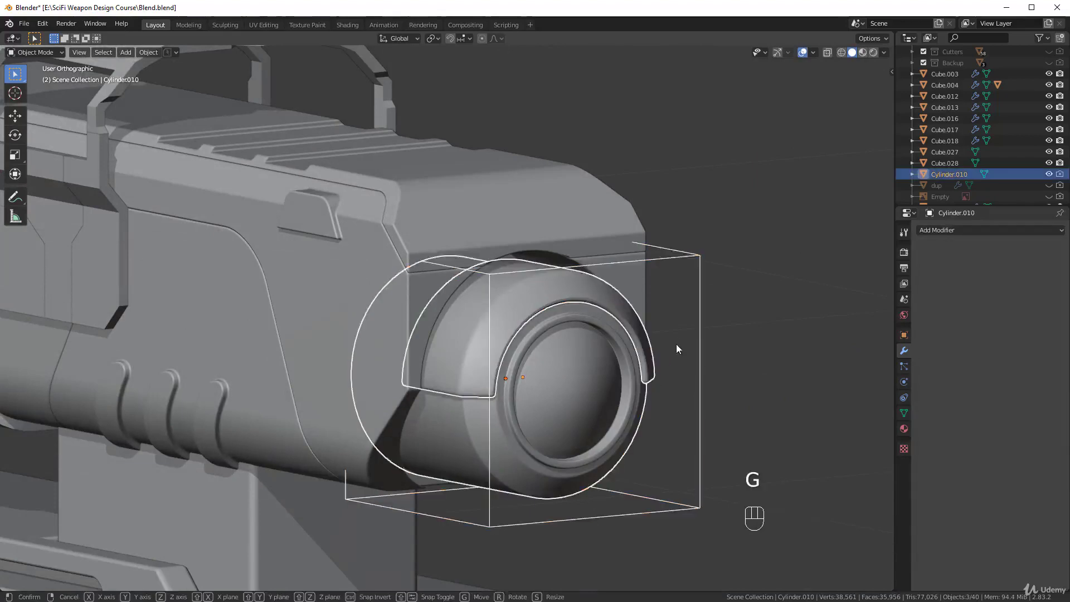
pyautogui.press('z')
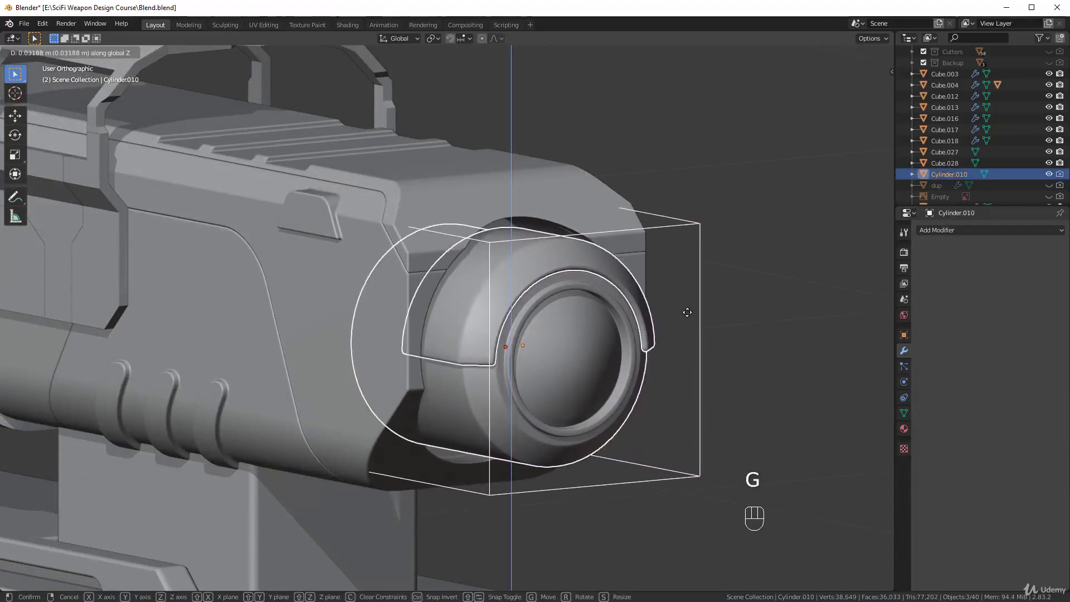
pyautogui.click(687, 312)
# Step: Undo the last move and raise the lens housing, half ring and cutter cylinder together about 0.04 m along Z
pyautogui.moveTo(687, 312); pyautogui.dragTo(609, 320, button='middle')
pyautogui.hotkey('alt', 'a')
pyautogui.hotkey('ctrl', 'z')
pyautogui.hotkey('ctrl', 'z')
pyautogui.hotkey('ctrl', 'z')
pyautogui.press('g')
pyautogui.press('z')
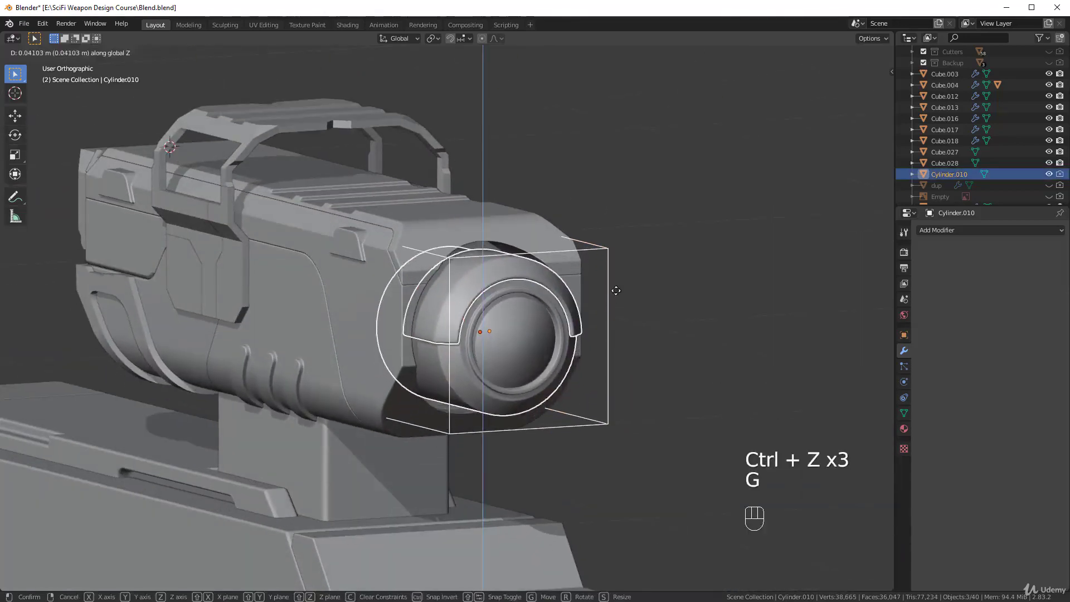
pyautogui.click(616, 291)
# Step: Scale the cutter cylinder down to about 0.94 so the recess fits closely around the half ring
pyautogui.scroll(3, 569, 216)
pyautogui.click(566, 206)
pyautogui.moveTo(708, 231)
pyautogui.mouseDown(button='middle')
pyautogui.moveTo(683, 225)
pyautogui.moveTo(700, 216)
pyautogui.mouseUp(button='middle')
pyautogui.click(668, 204)
pyautogui.press('s')
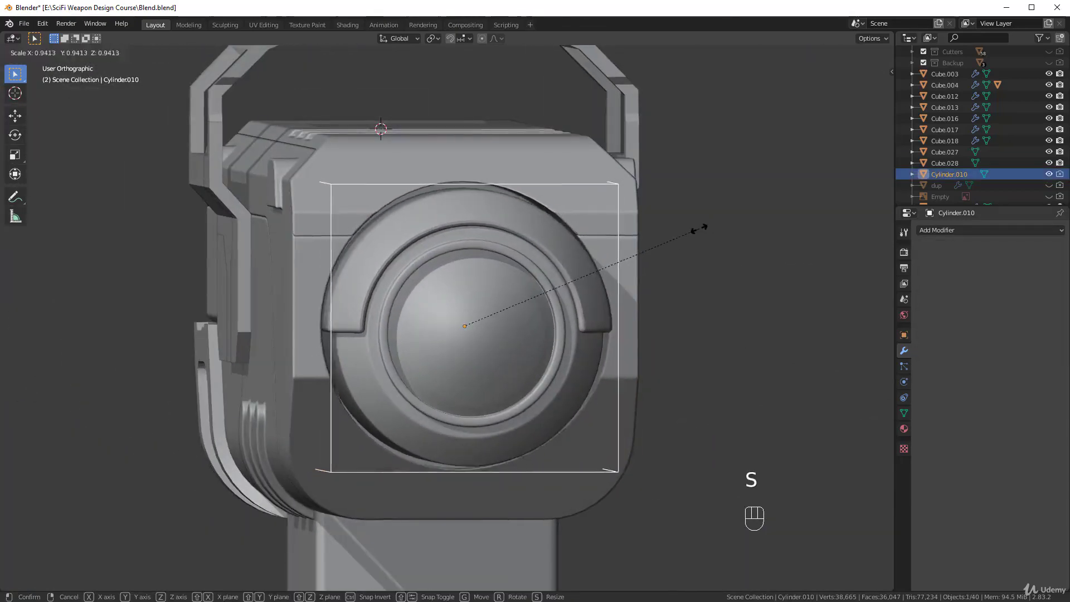
pyautogui.click(669, 253)
pyautogui.hotkey('alt', 'a')
# Step: Examine the gap between the lens housing, half ring and scope recess up close and from several angles
pyautogui.moveTo(668, 253)
pyautogui.mouseDown(button='middle')
pyautogui.moveTo(590, 270)
pyautogui.moveTo(671, 260)
pyautogui.mouseUp(button='middle')
pyautogui.scroll(-5, 588, 264)
pyautogui.moveTo(587, 263); pyautogui.dragTo(593, 303, button='middle')
pyautogui.scroll(5, 595, 306)
pyautogui.scroll(8, 584, 334)
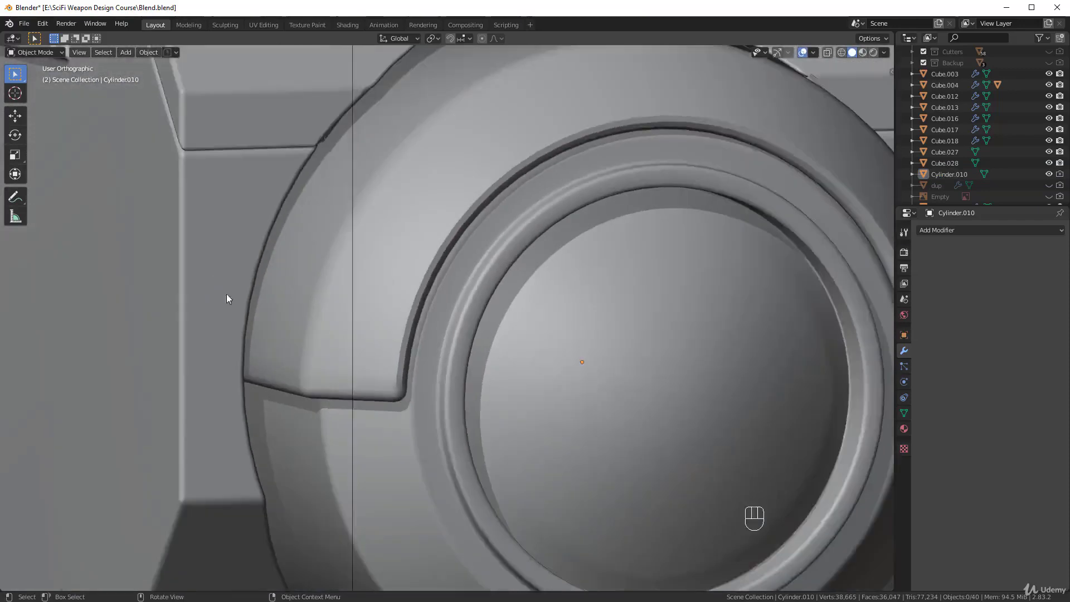
pyautogui.scroll(-5, 228, 313)
pyautogui.moveTo(228, 332); pyautogui.dragTo(188, 336, button='middle')
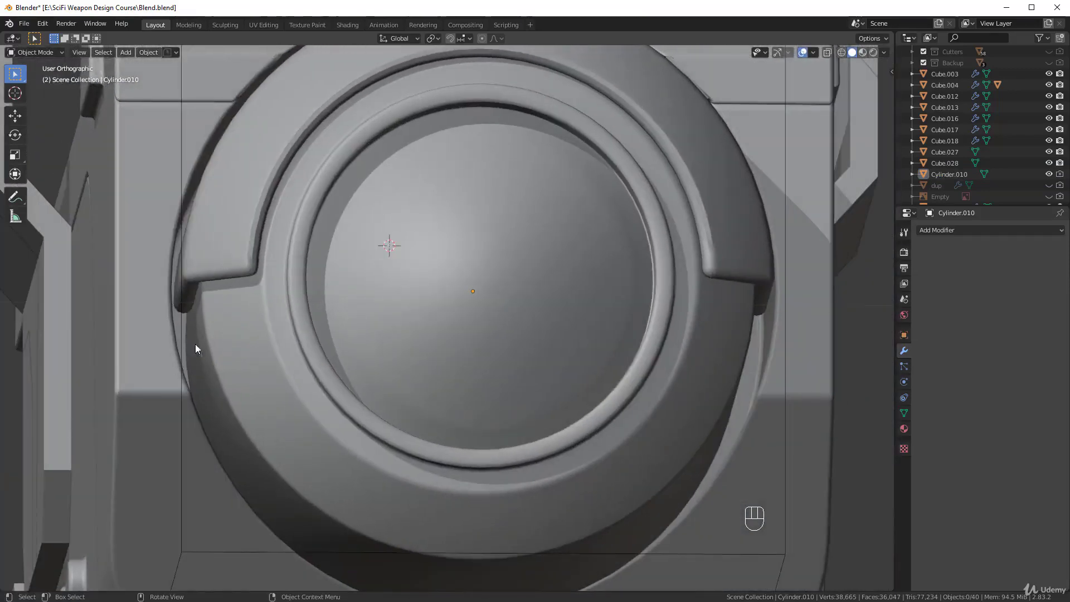
pyautogui.scroll(-5, 480, 300)
pyautogui.moveTo(479, 299); pyautogui.dragTo(618, 284, button='middle')
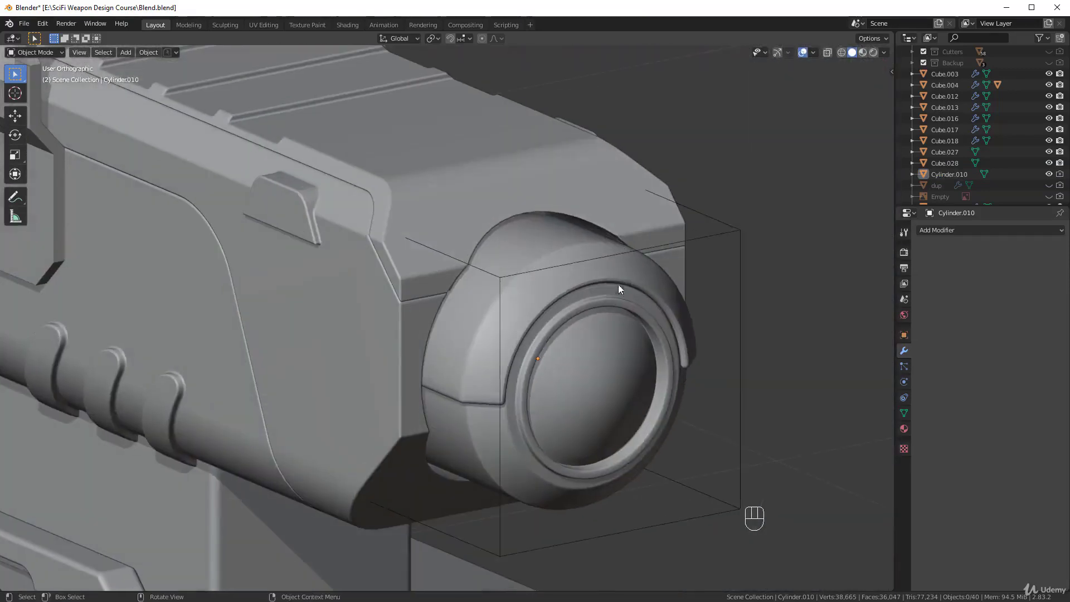
# Step: Move the cutter cylinder into the Cutters collection
pyautogui.click(574, 263)
pyautogui.press('m')
pyautogui.click(574, 263)
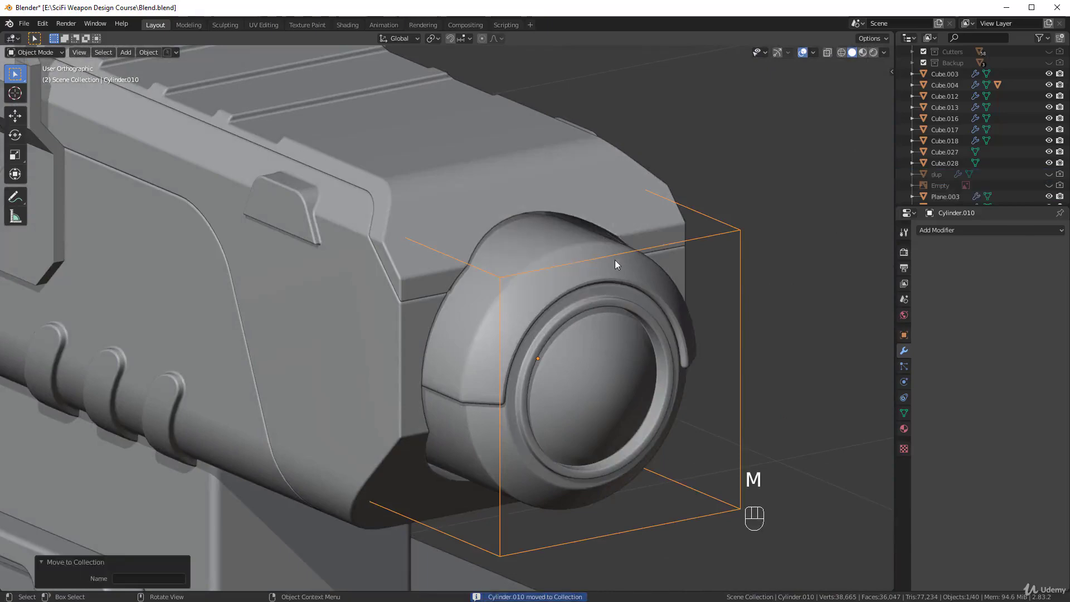
pyautogui.press('m')
pyautogui.click(605, 268)
pyautogui.moveTo(605, 268); pyautogui.dragTo(666, 241, button='middle')
pyautogui.scroll(-4, 595, 193)
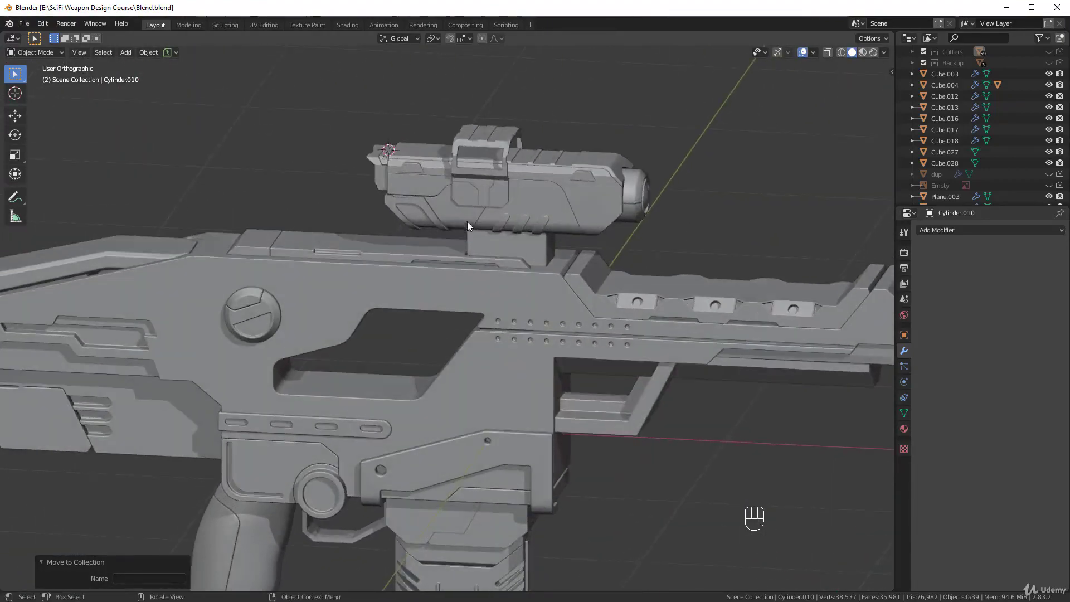
pyautogui.moveTo(467, 221); pyautogui.dragTo(517, 176, button='middle')
pyautogui.moveTo(549, 213); pyautogui.dragTo(565, 249, button='middle')
pyautogui.scroll(-4, 619, 223)
pyautogui.scroll(4, 524, 257)
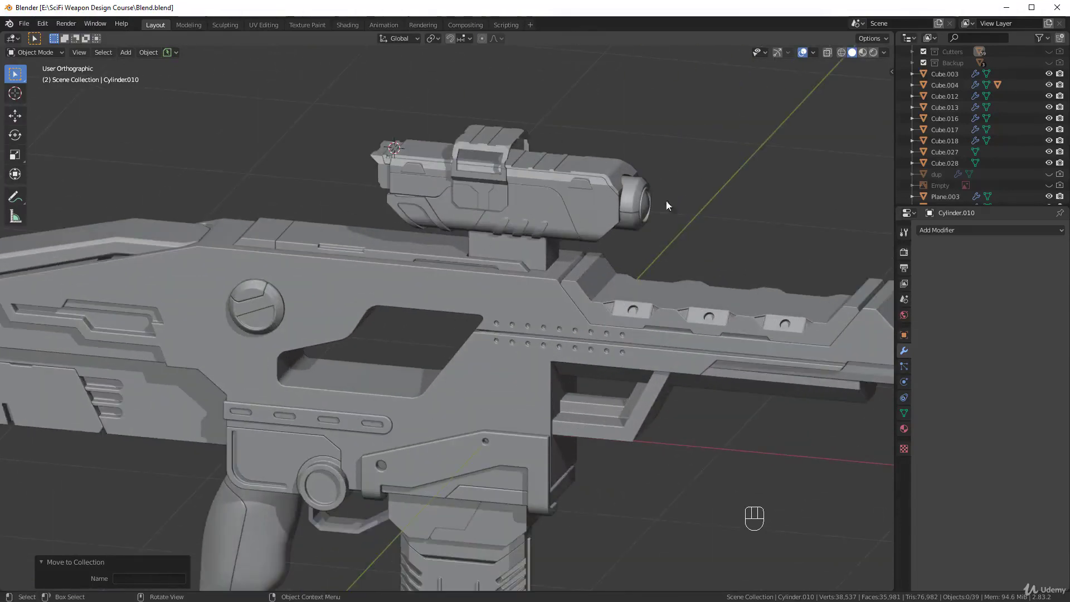